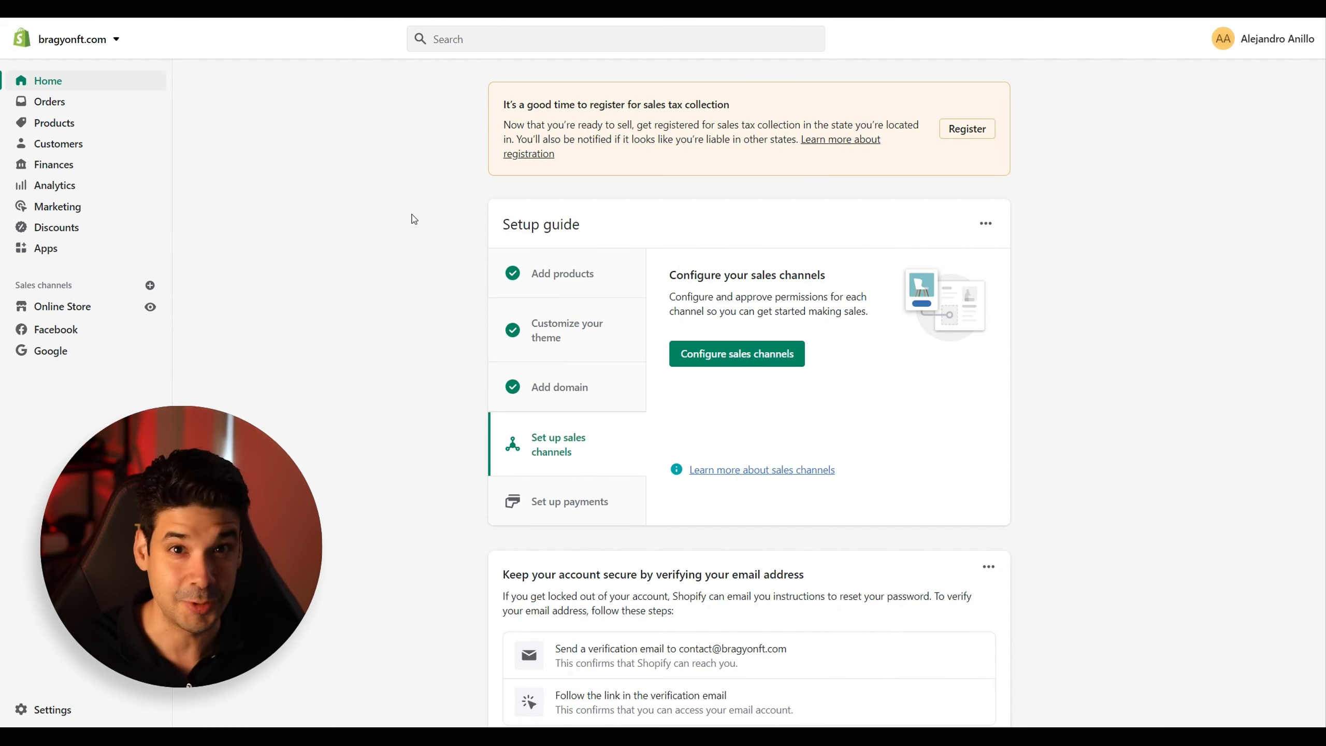
# Start a new product in the store's product list and title it "Unisex Shirt"
pyautogui.click(63, 124)
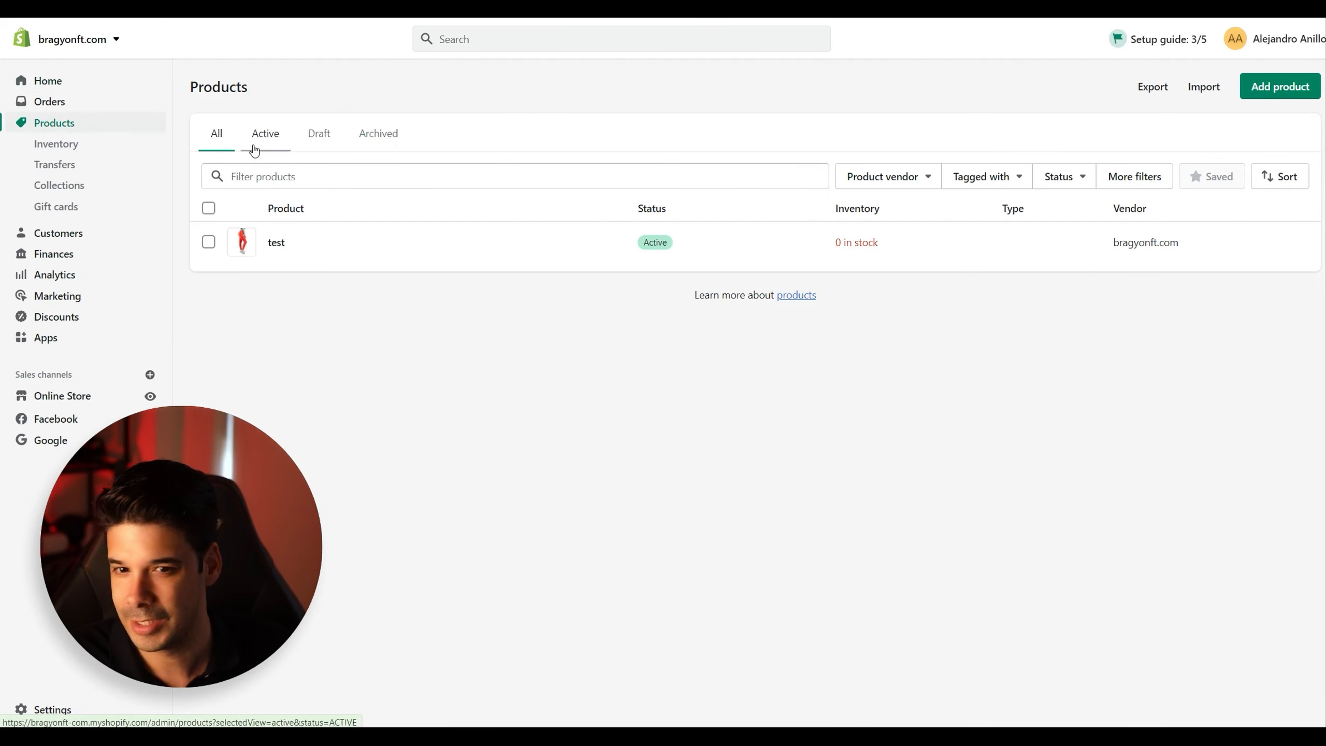
pyautogui.click(1269, 89)
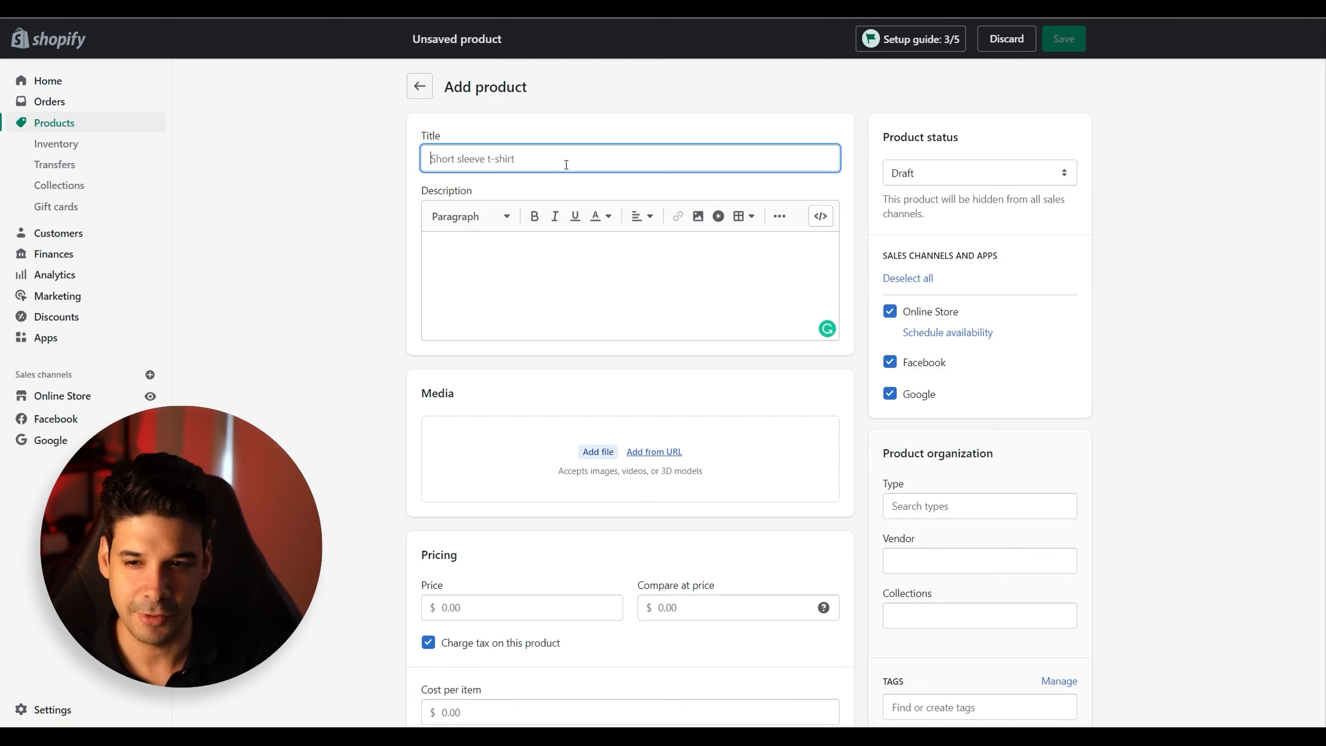
pyautogui.write('Unisex Shirt')
# Describe the product as "Men's Premium Fitted Short-Sleeve Crew is made of 100% ringspun cotton." and add an XS–4XL table of body length, chest and full body width
pyautogui.click(509, 252)
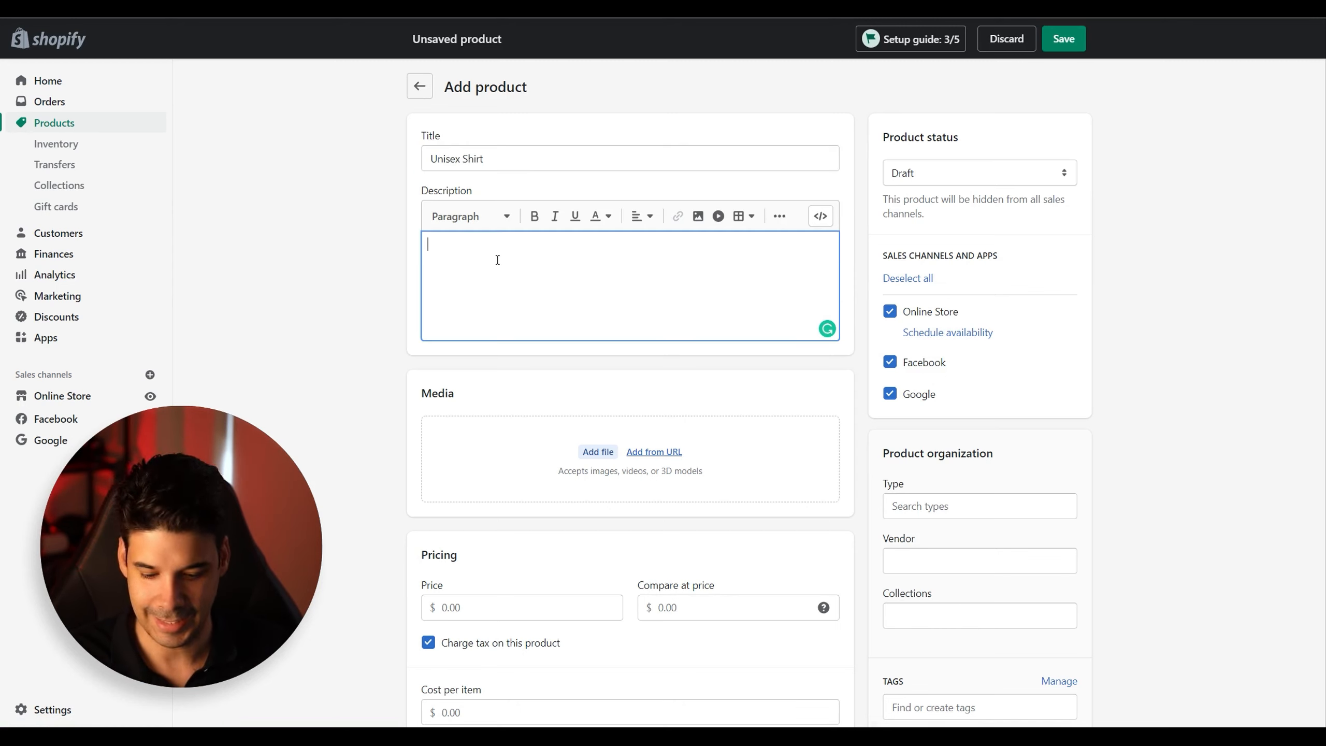
pyautogui.write('Mens Premium Fitted Short-Sleeve Crew is made of 100% ringspun cotton.')
pyautogui.click(791, 249)
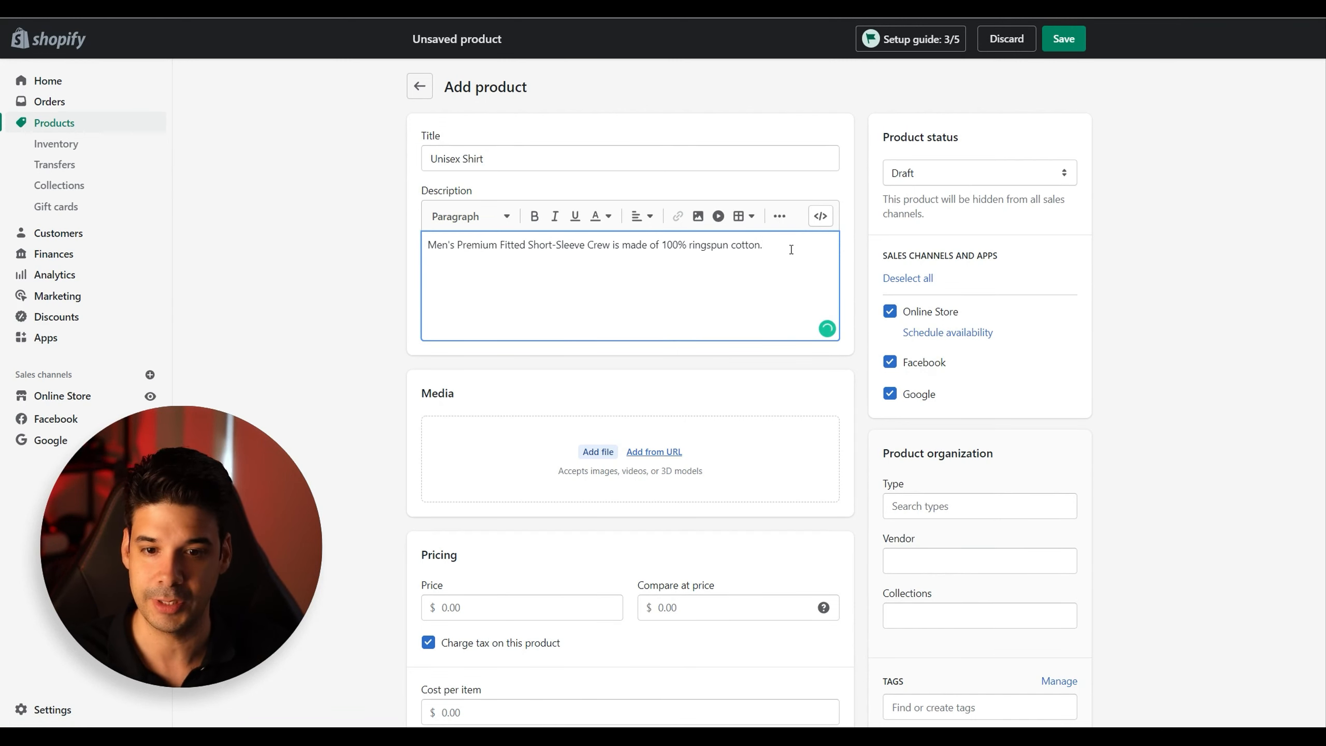
pyautogui.write('SIZE\tBODY LENGTH\tCHEST\tFULL BODY WIDTH XS\t27"\t70"\t35" S\t28"\t76"\t38" M\t29"\t82"\t41" L\t30"\t88"\t44" XL\t31"\t96"\t48" 2XL\t32"\t104"\t52" 3XL\t33"\t112"\t56" 4XL\t34"\t120"\t60"')
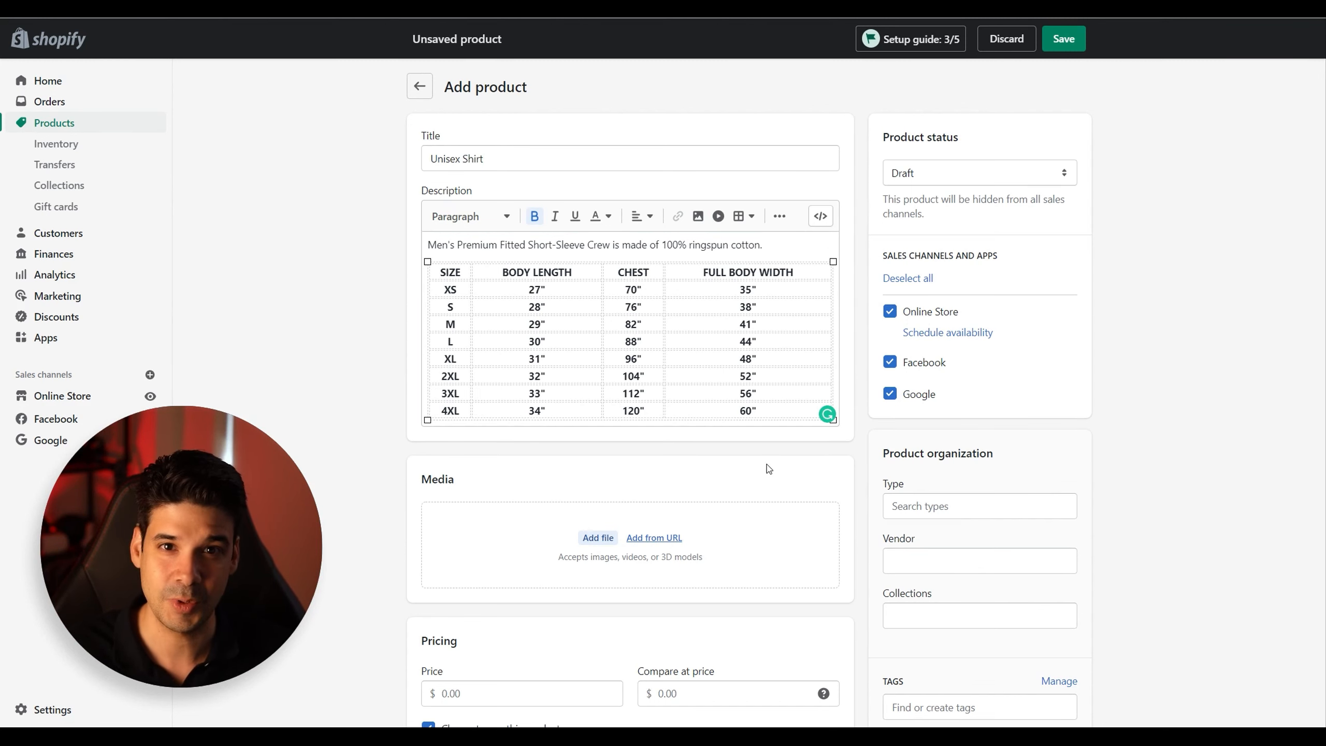
# Add the image file "Unisex Shirt bragyonft.jpg" to the product's media
pyautogui.scroll(-3, 768, 462)
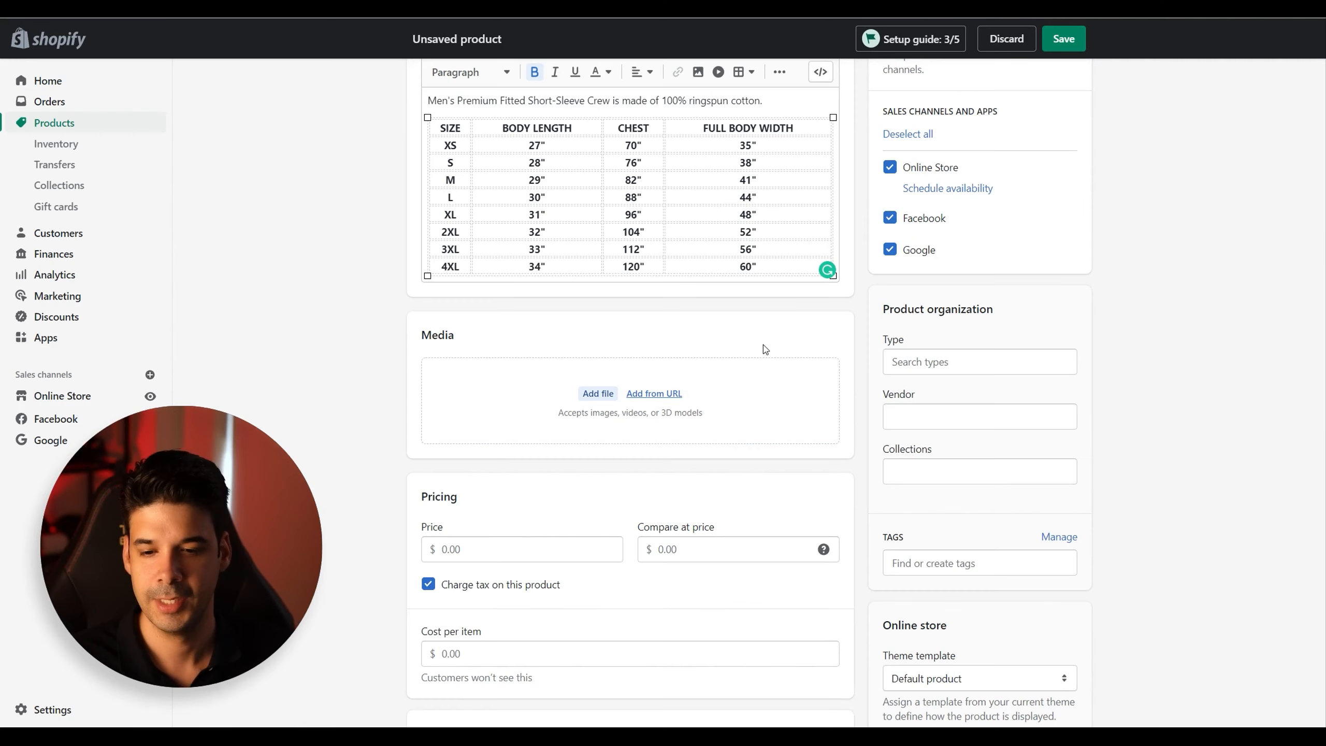
pyautogui.click(598, 391)
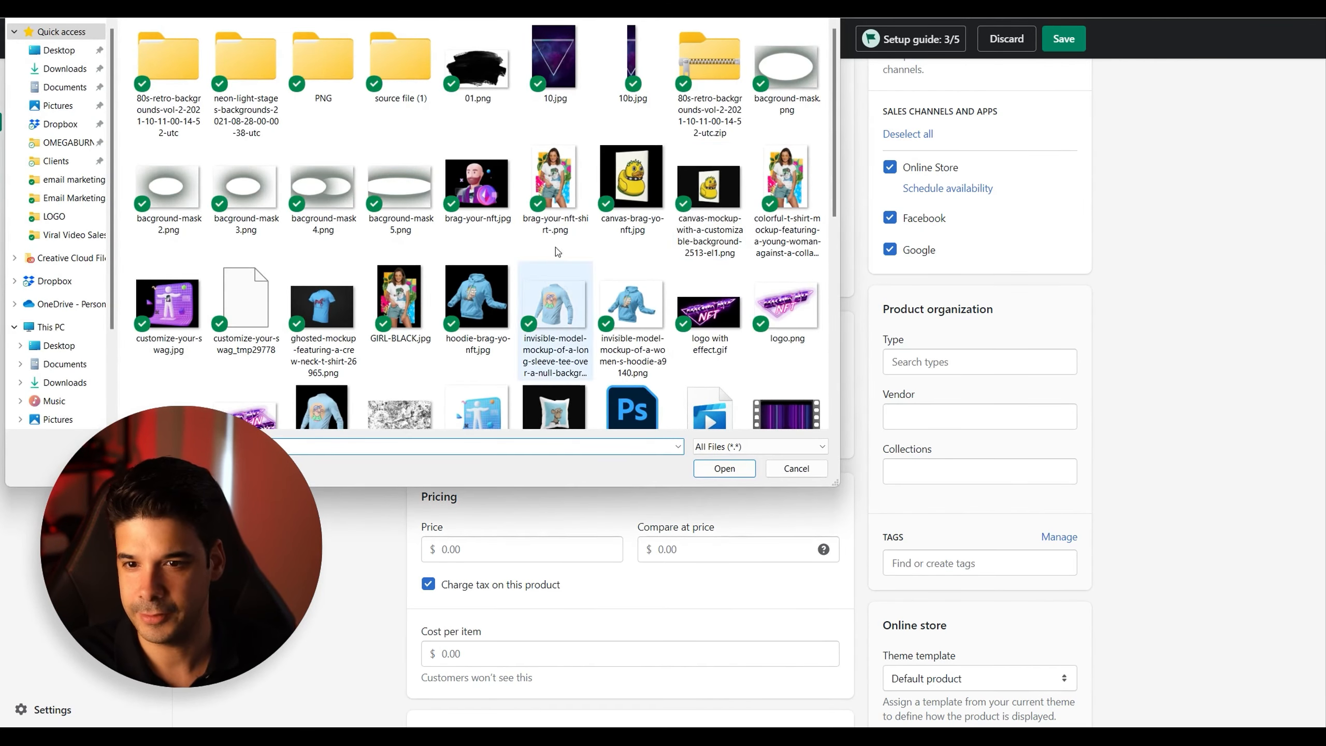
pyautogui.scroll(-3, 712, 179)
pyautogui.click(324, 261)
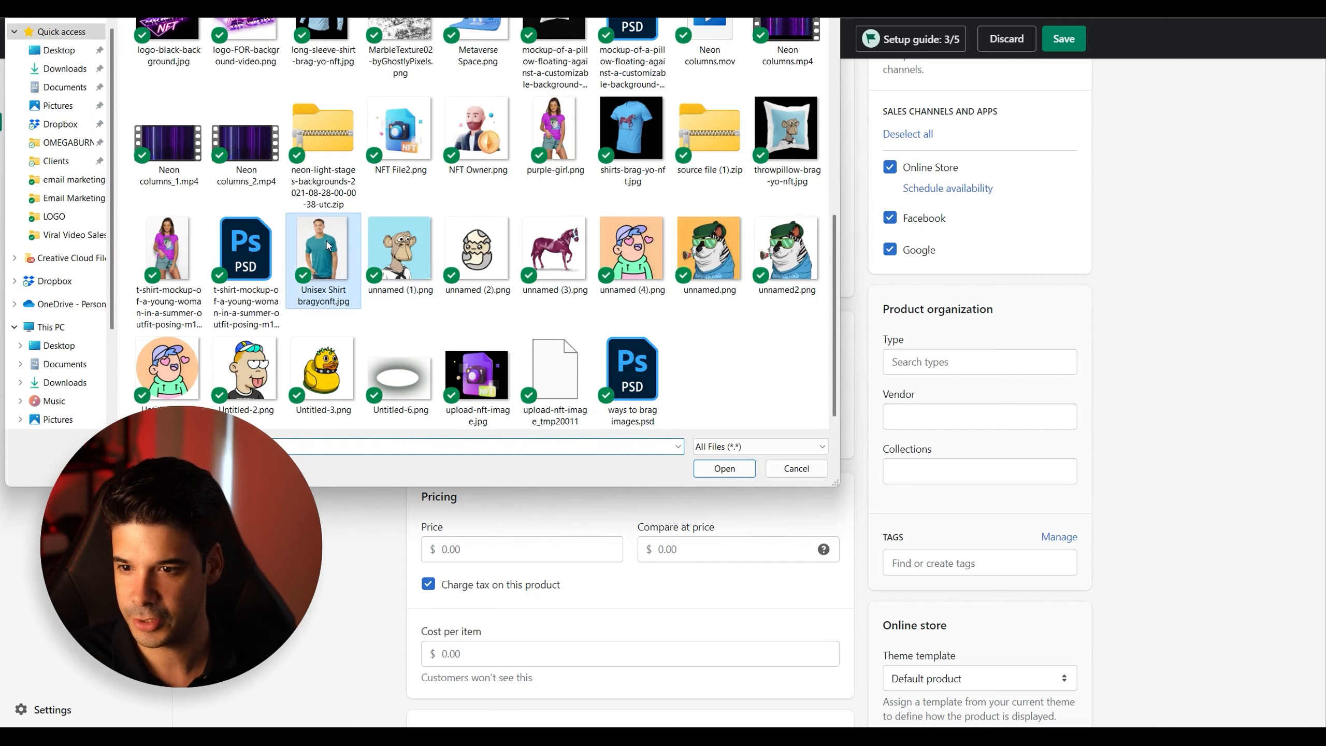
pyautogui.click(722, 468)
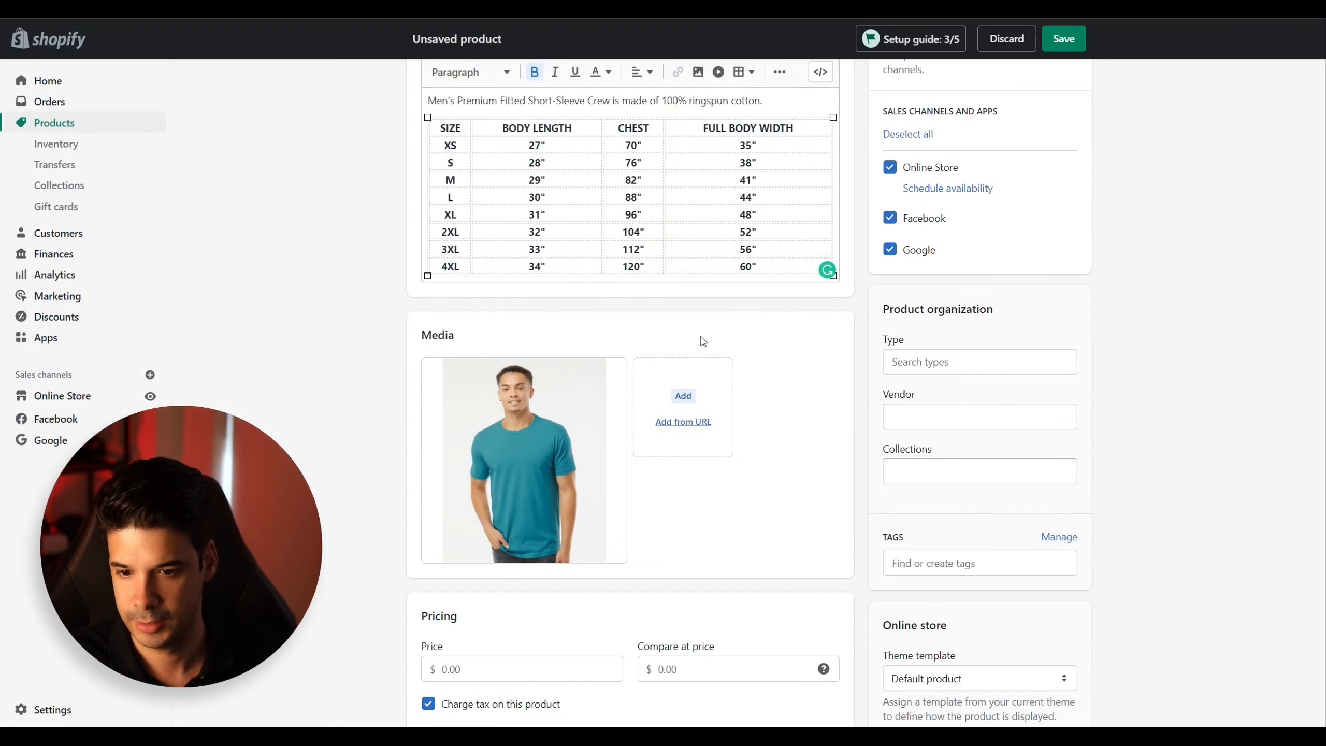
# Set the product's price to $39.95 and its compare-at price to $60
pyautogui.scroll(-3, 547, 488)
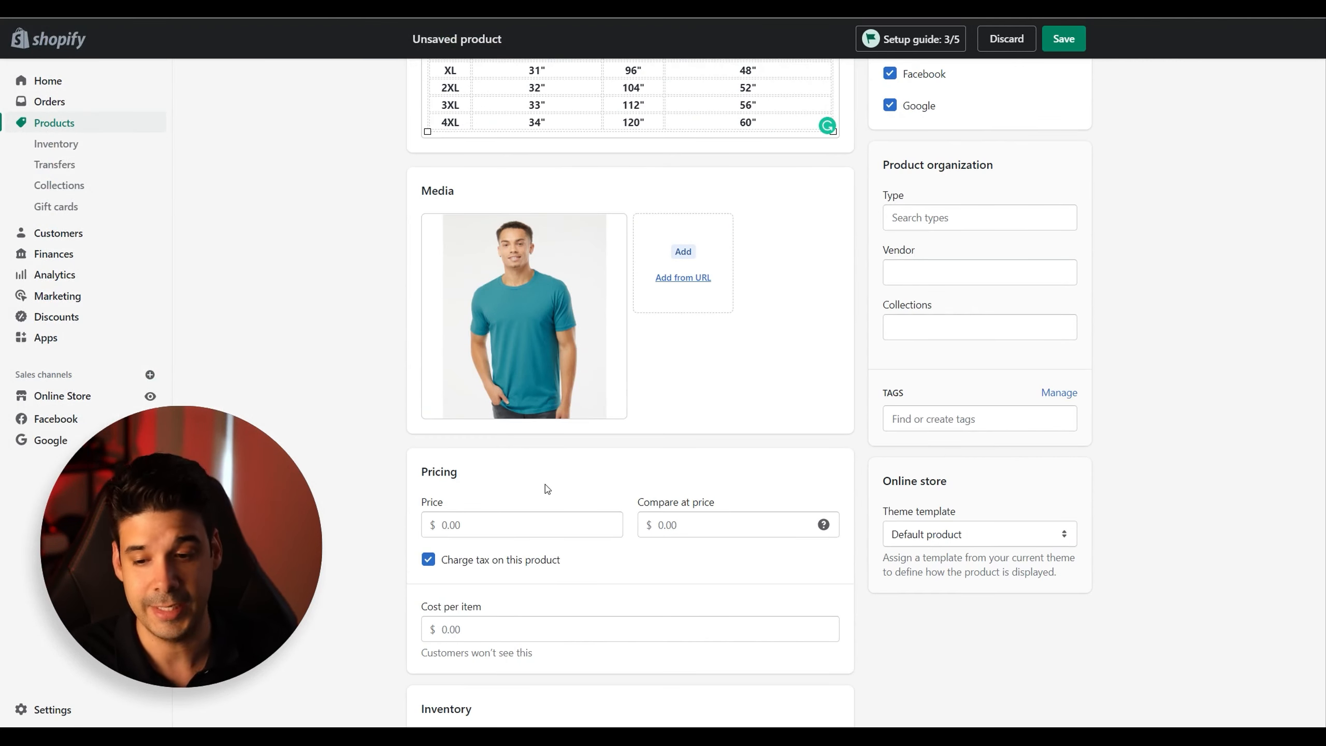
pyautogui.click(536, 524)
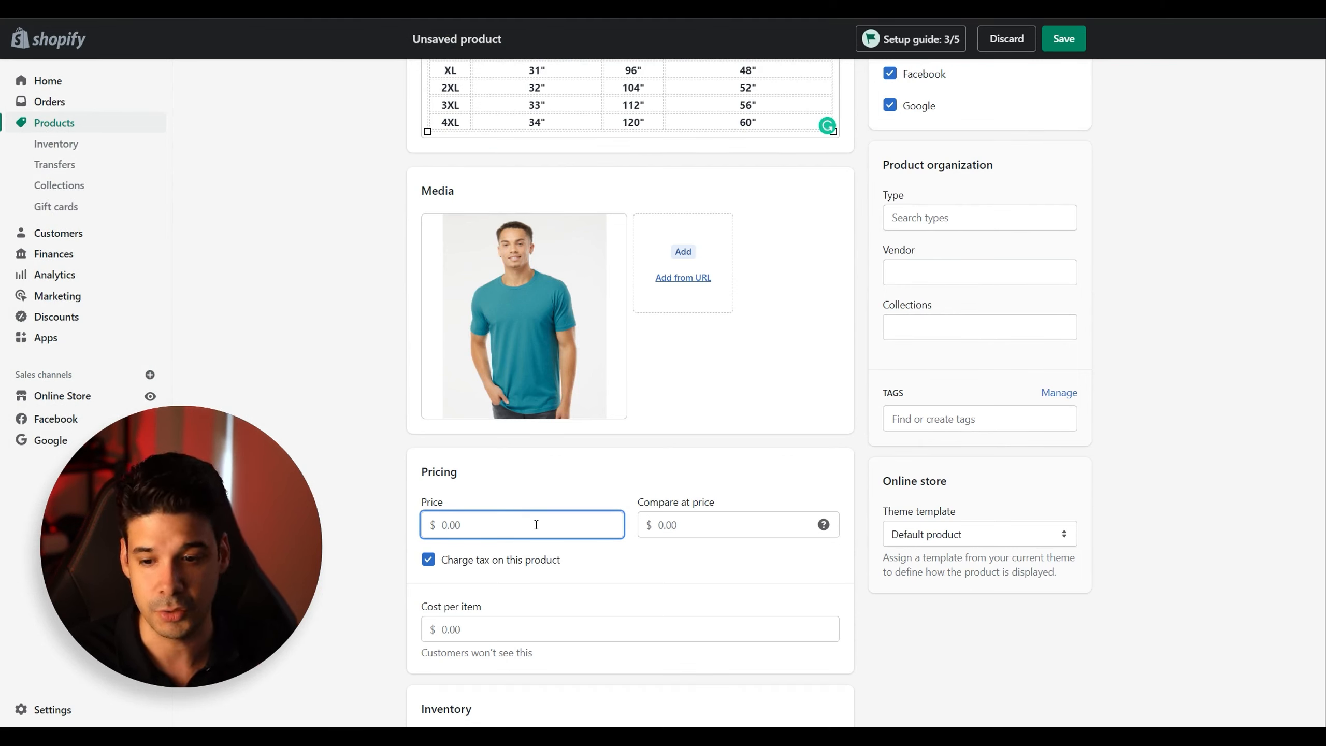
pyautogui.scroll(-3, 493, 467)
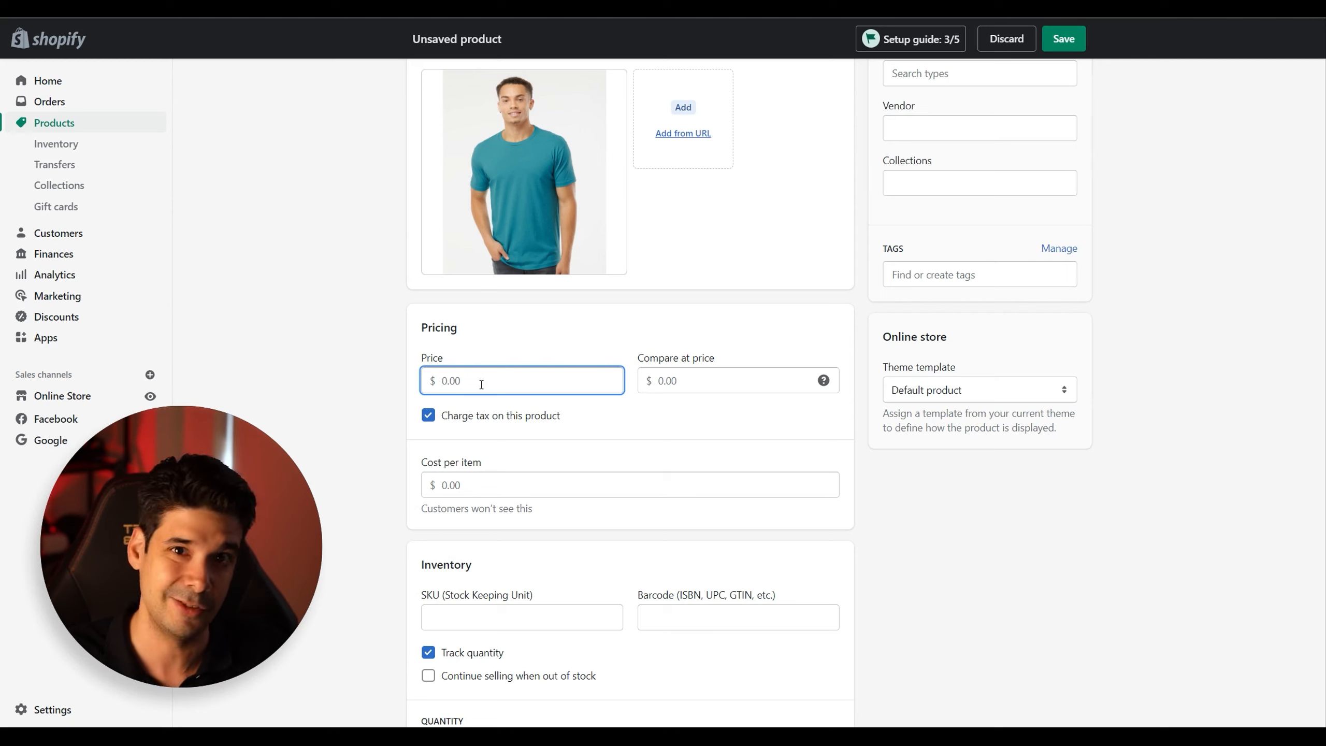
pyautogui.write('39.95')
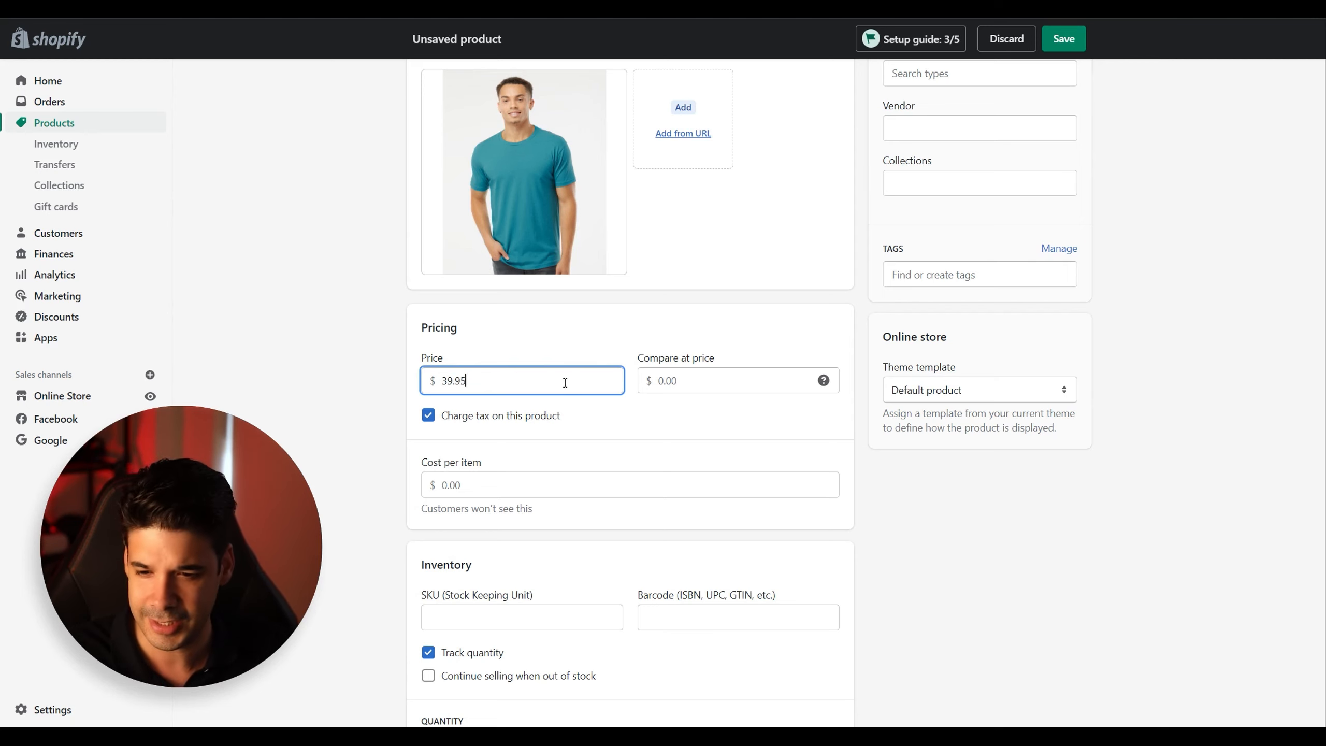
pyautogui.click(684, 382)
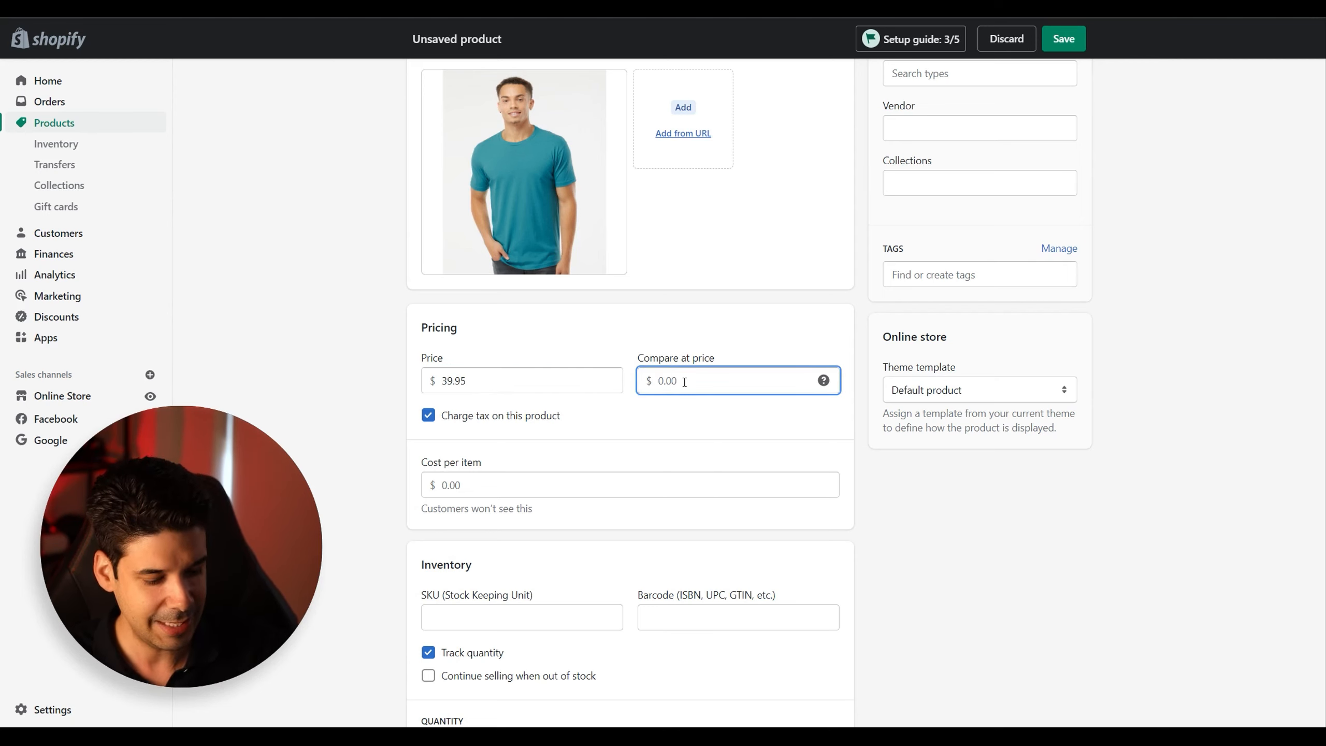
pyautogui.write('60')
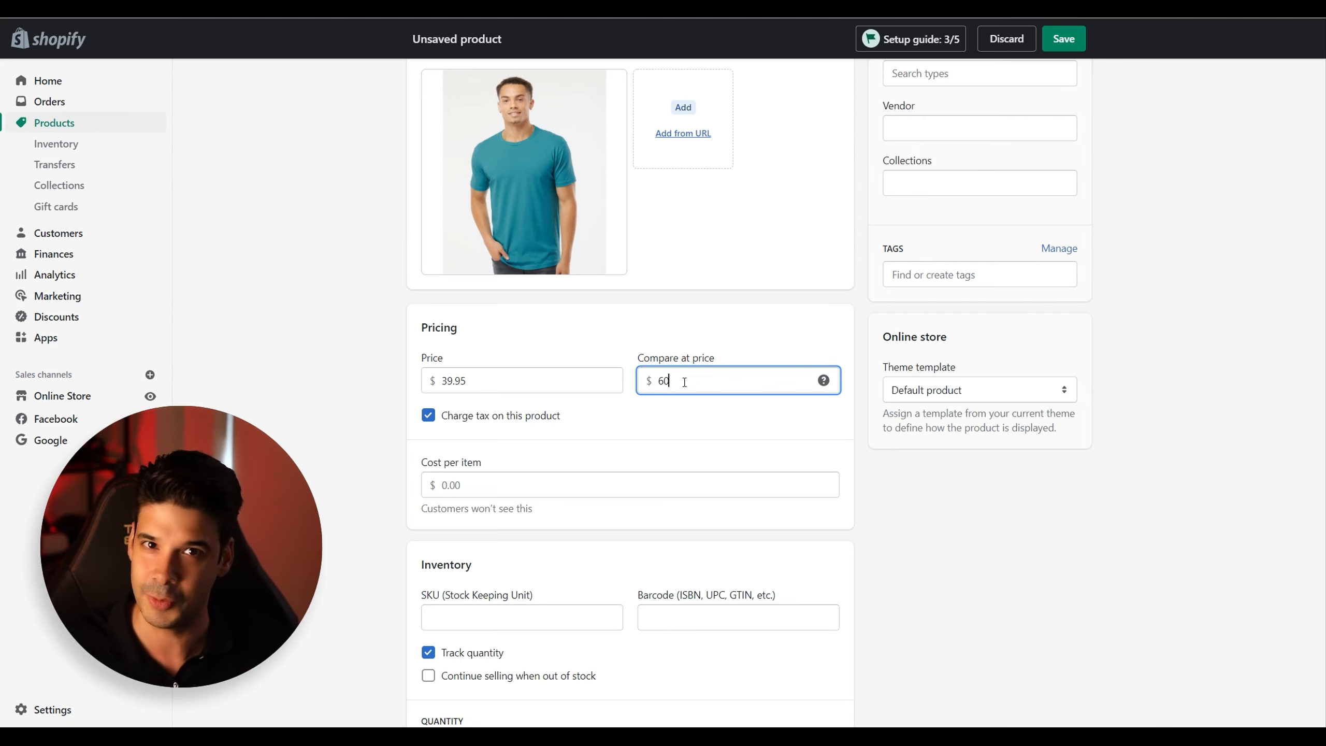
# Set the cost per item to $15 and check the calculated margin and profit
pyautogui.click(482, 483)
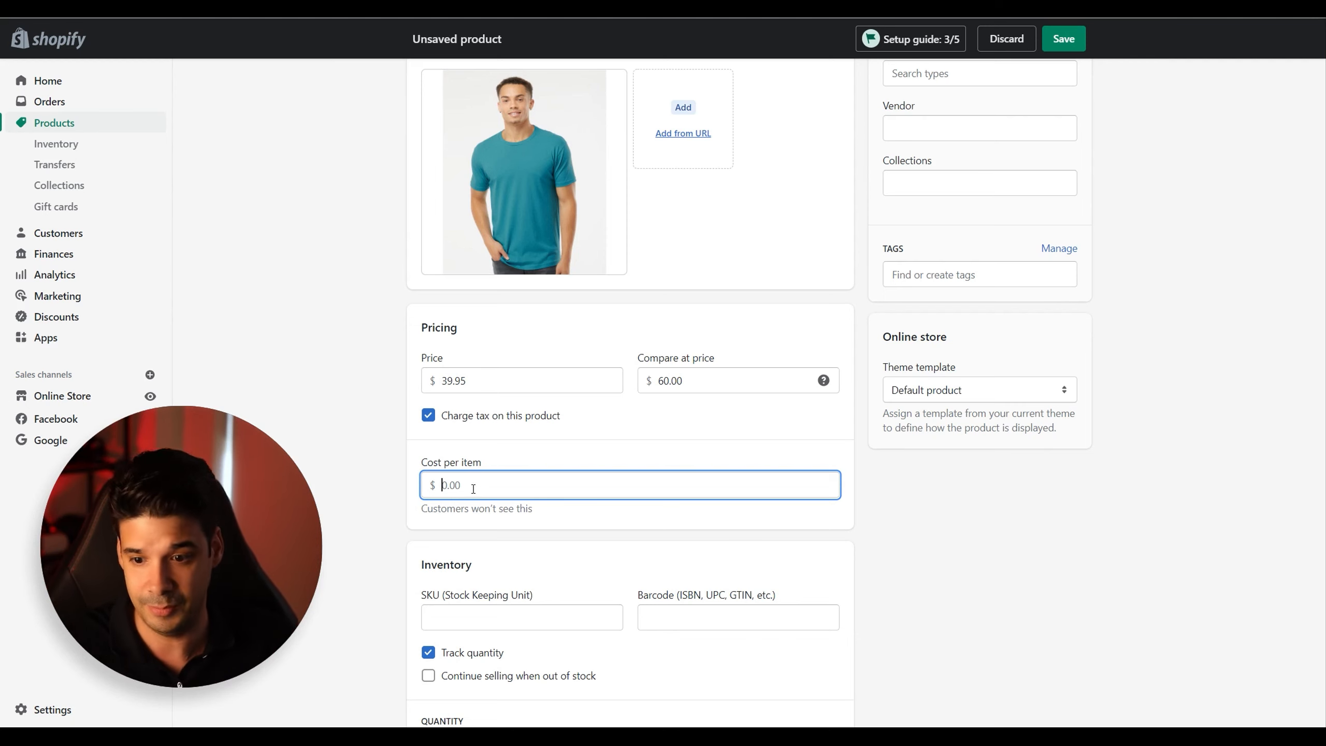
pyautogui.write('15')
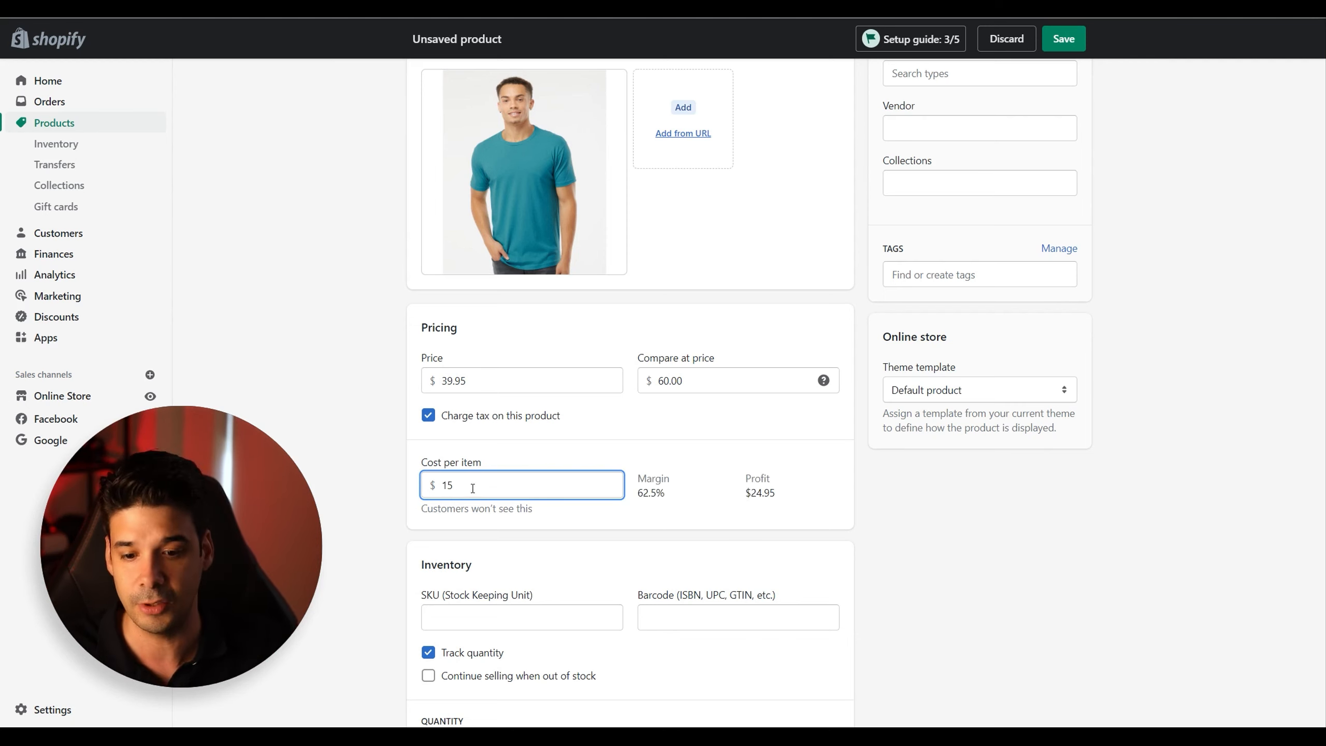
pyautogui.click(682, 467)
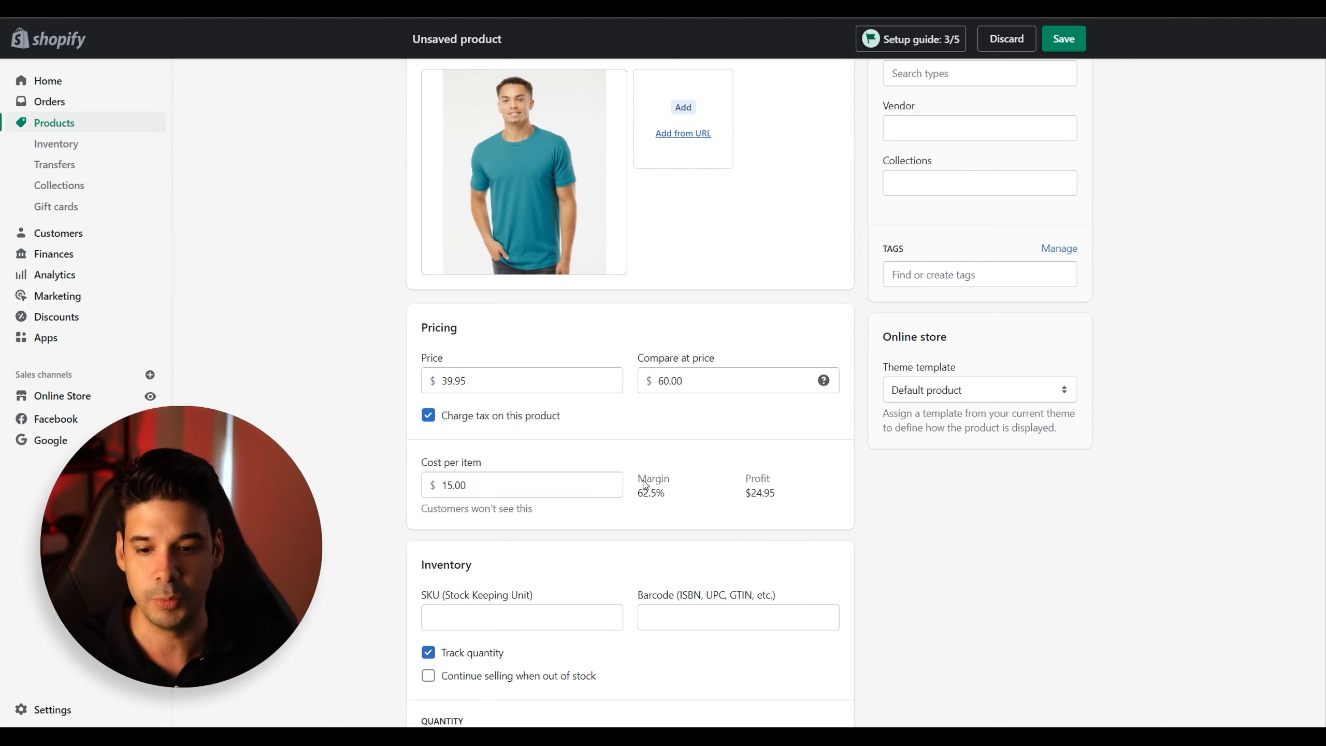
pyautogui.moveTo(640, 500); pyautogui.dragTo(803, 507)
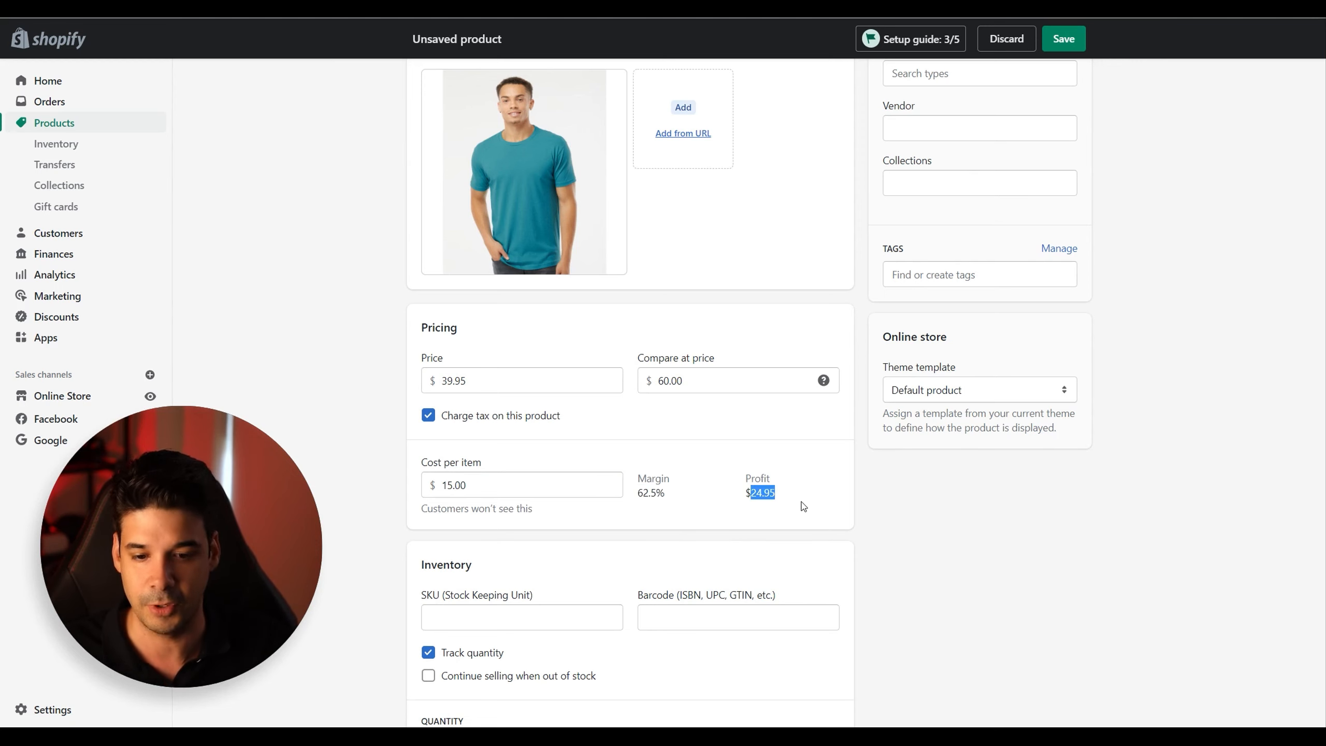
pyautogui.click(688, 464)
# Enter UNISEX-SHIRT as the product's SKU and turn off quantity tracking
pyautogui.scroll(-4, 688, 465)
pyautogui.click(516, 406)
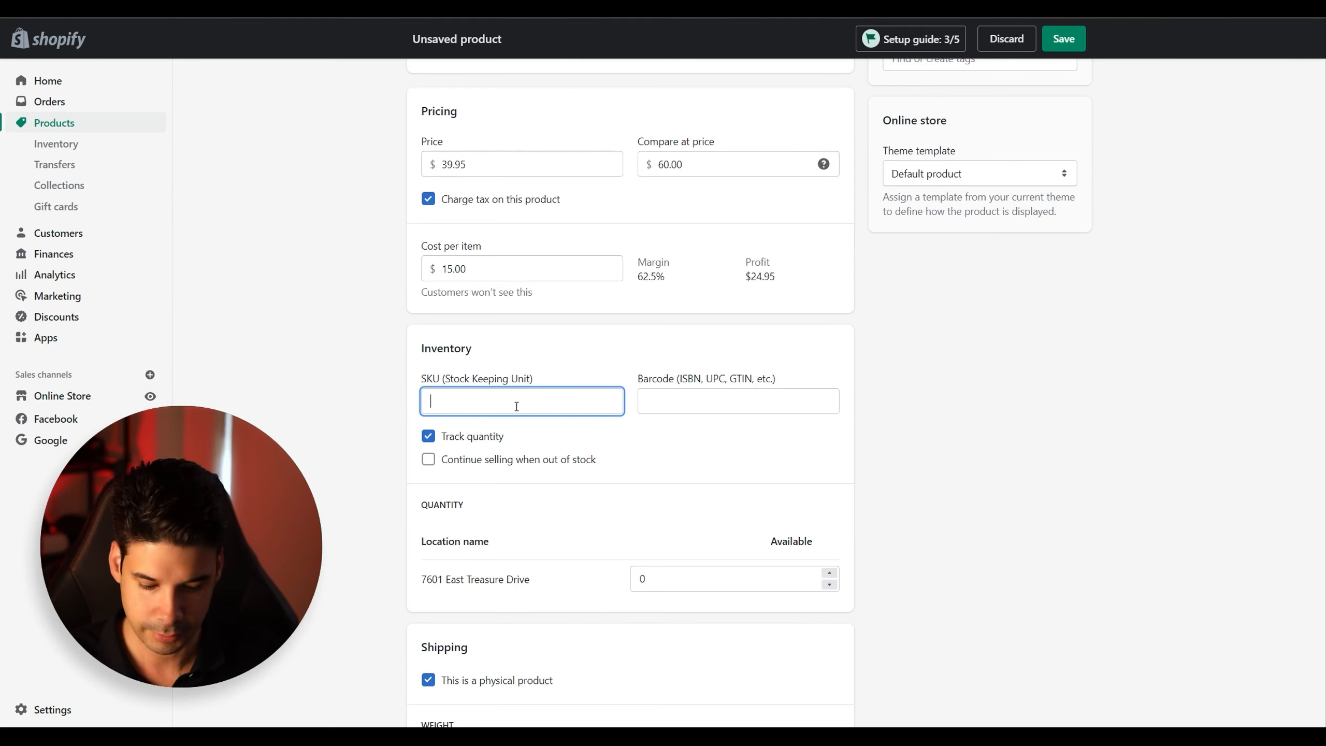
pyautogui.write('UNISE')
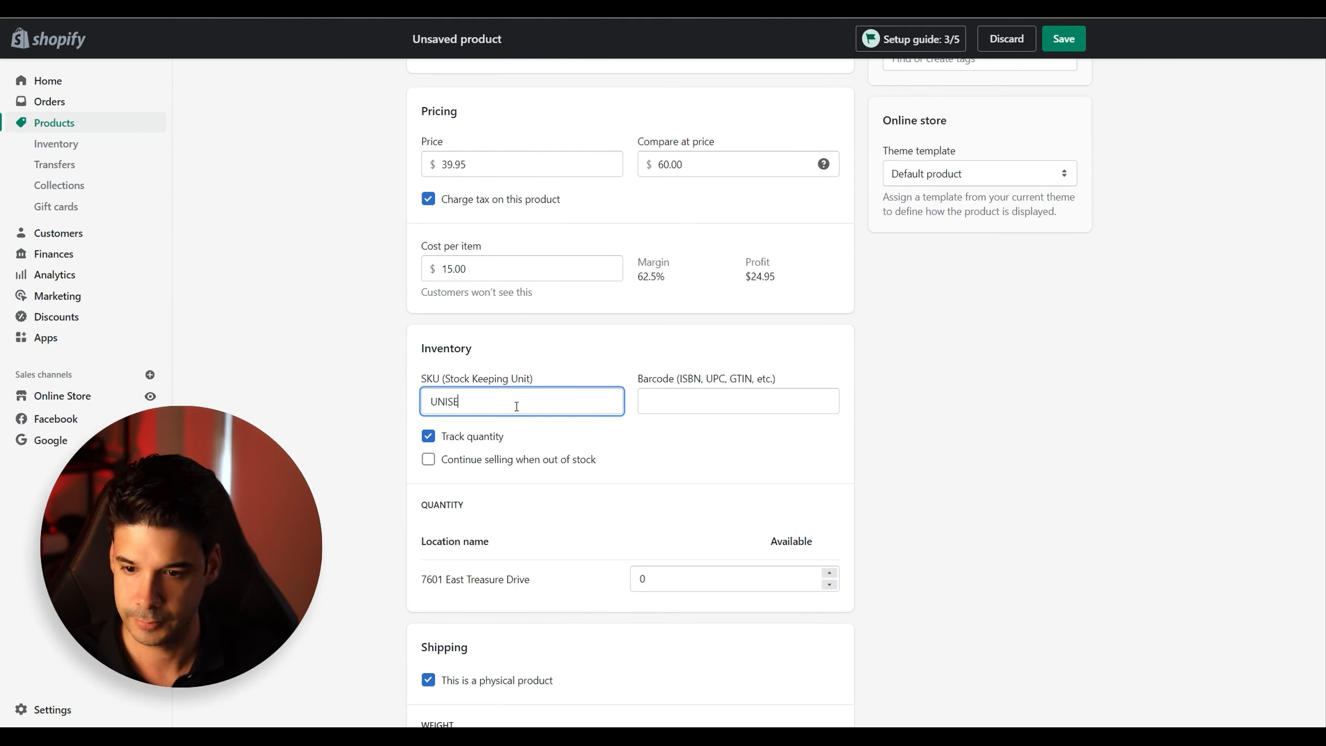
pyautogui.write('X-SHIRT')
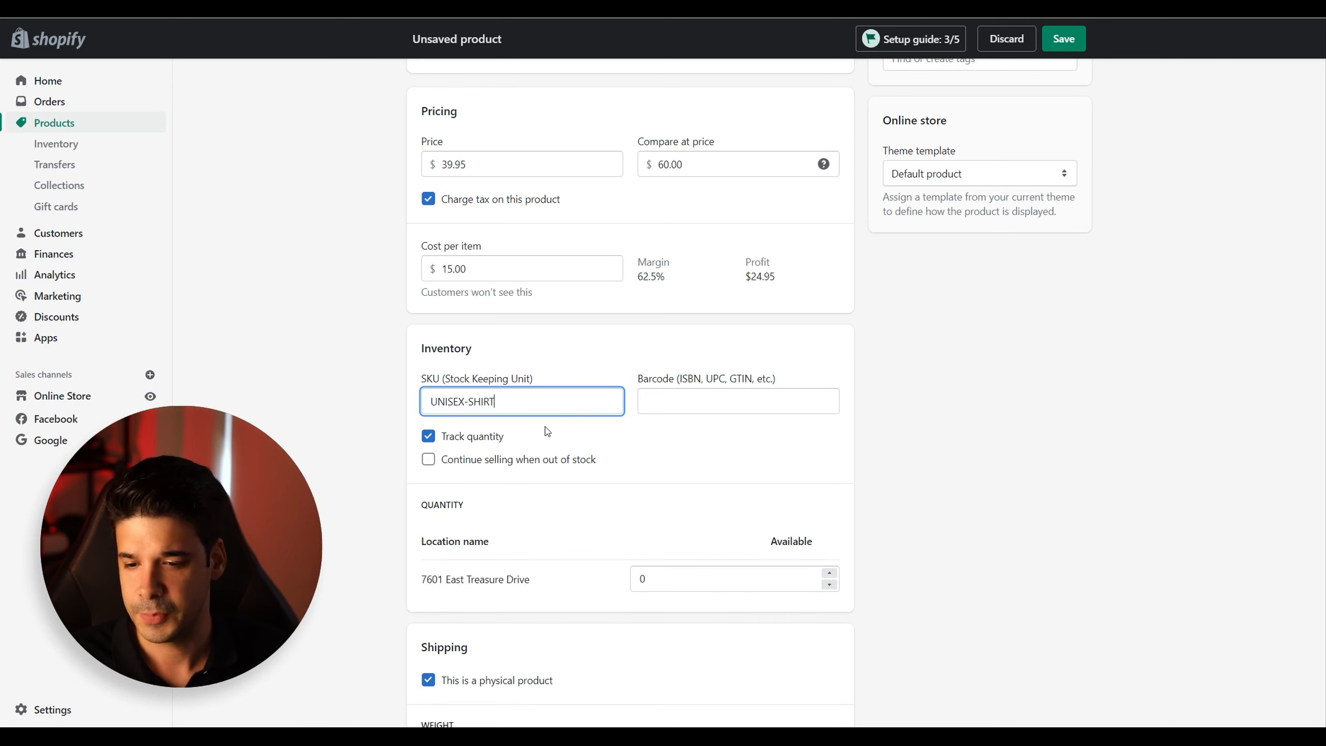
pyautogui.scroll(-1, 547, 429)
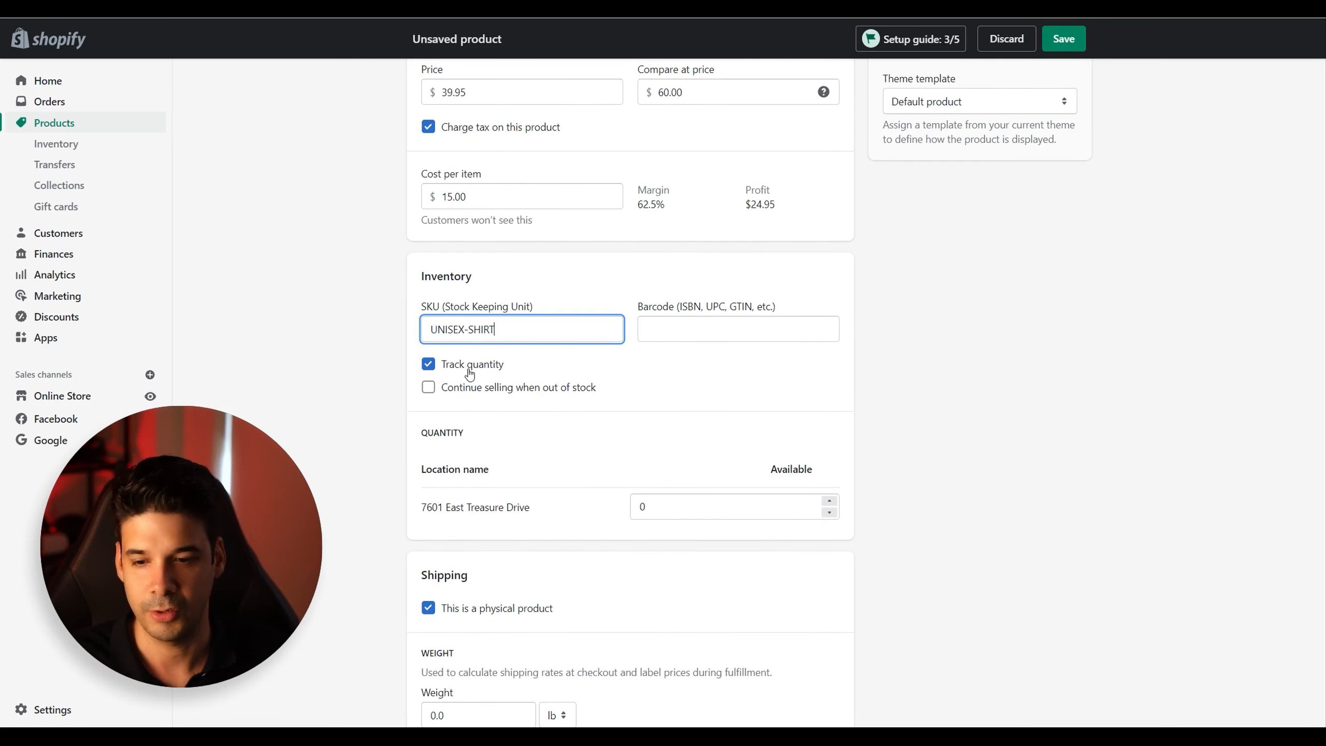
pyautogui.click(428, 364)
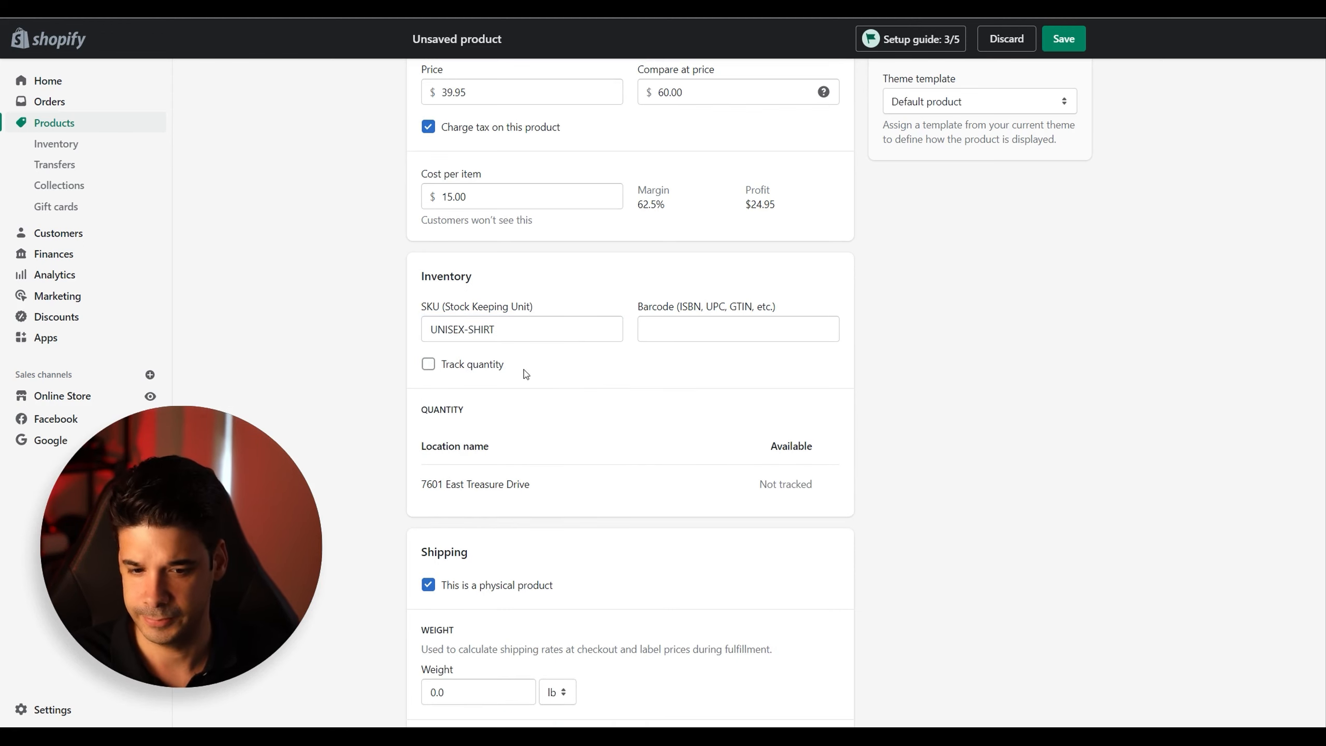
# Set the product's shipping weight to 6 oz
pyautogui.scroll(-1, 555, 339)
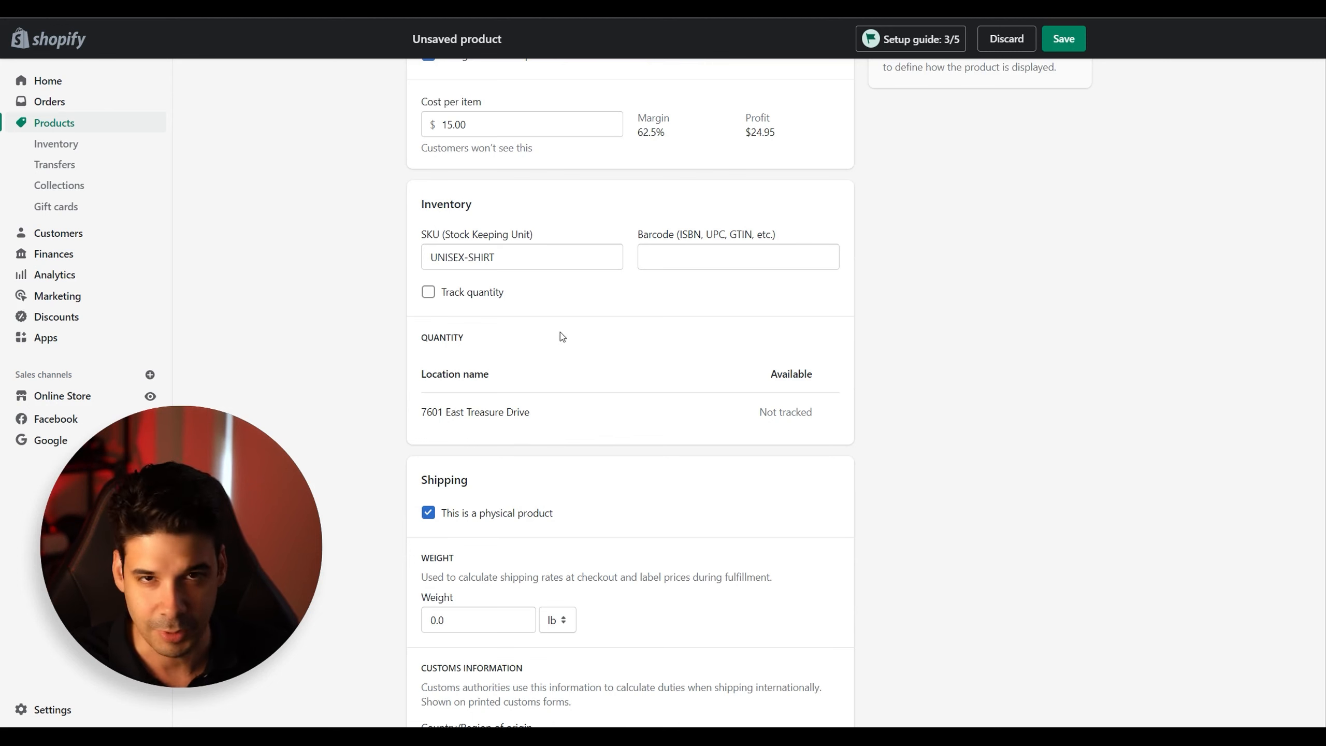
pyautogui.scroll(-3, 555, 332)
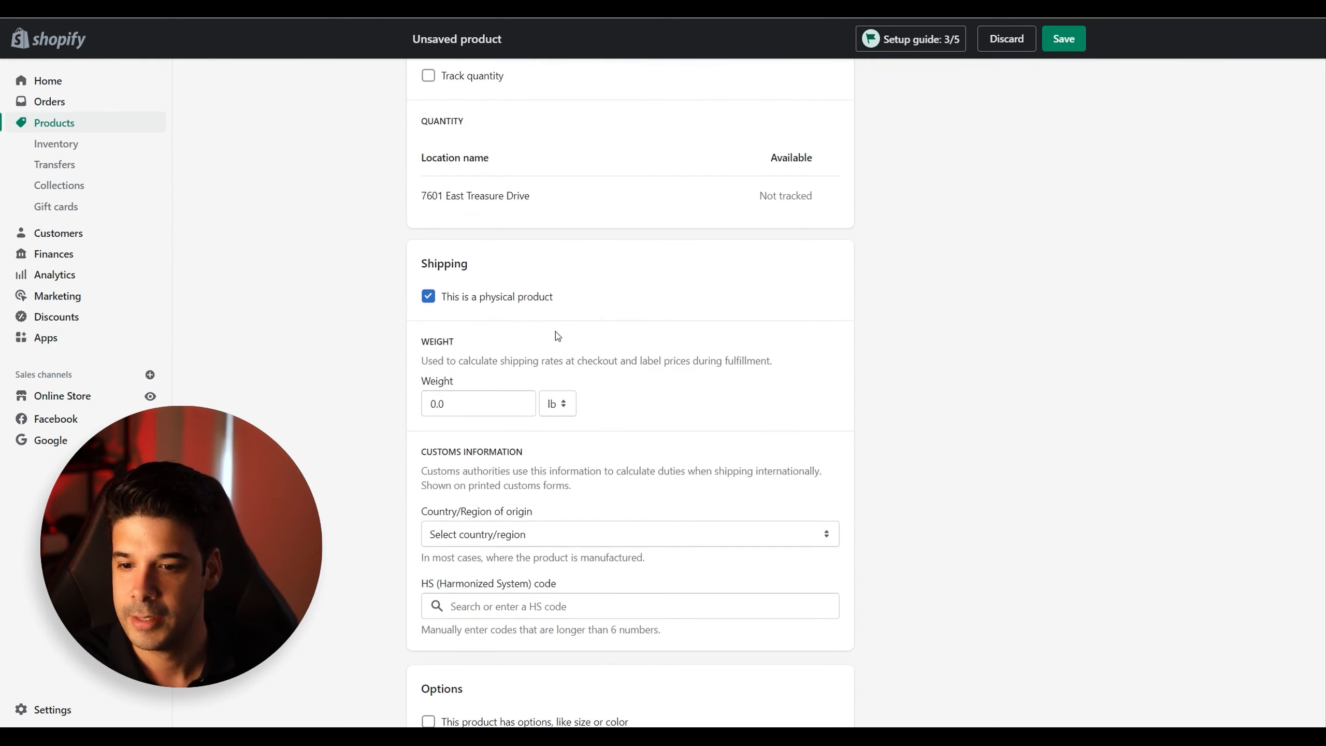
pyautogui.scroll(-1, 462, 299)
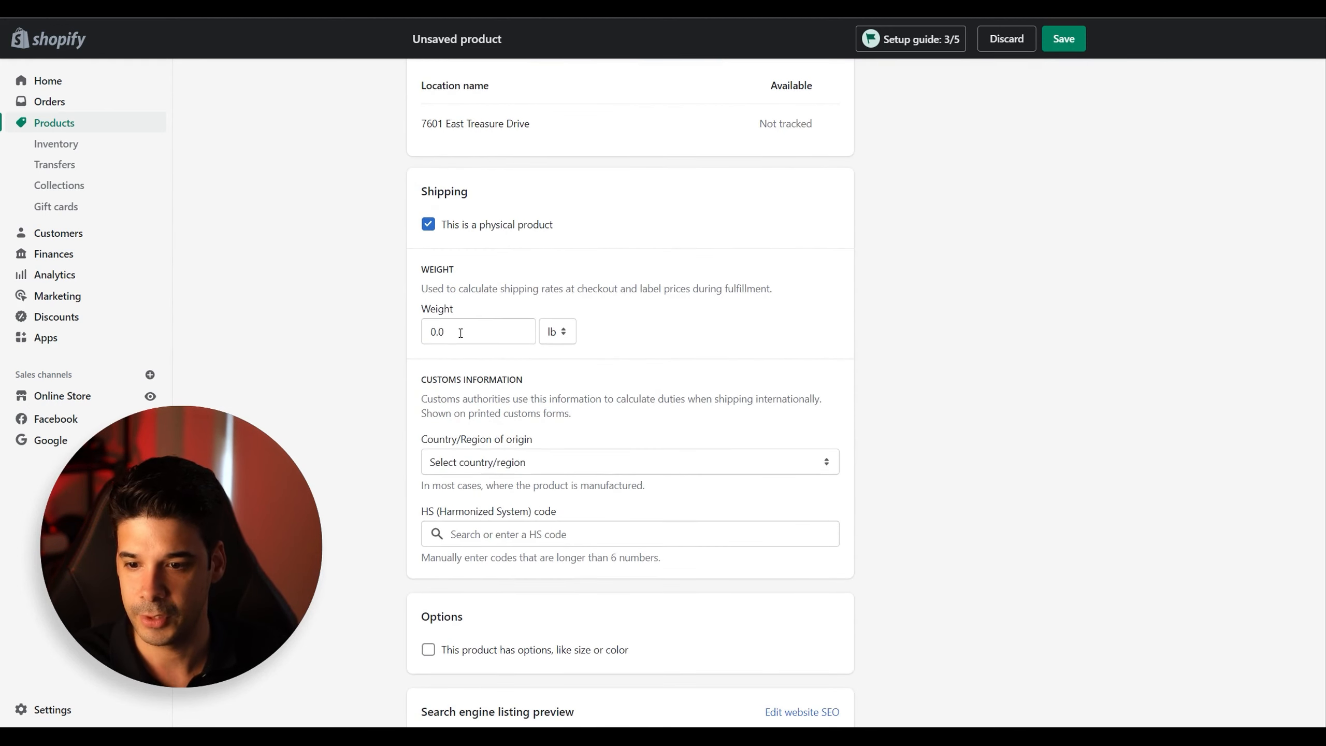
pyautogui.click(535, 335)
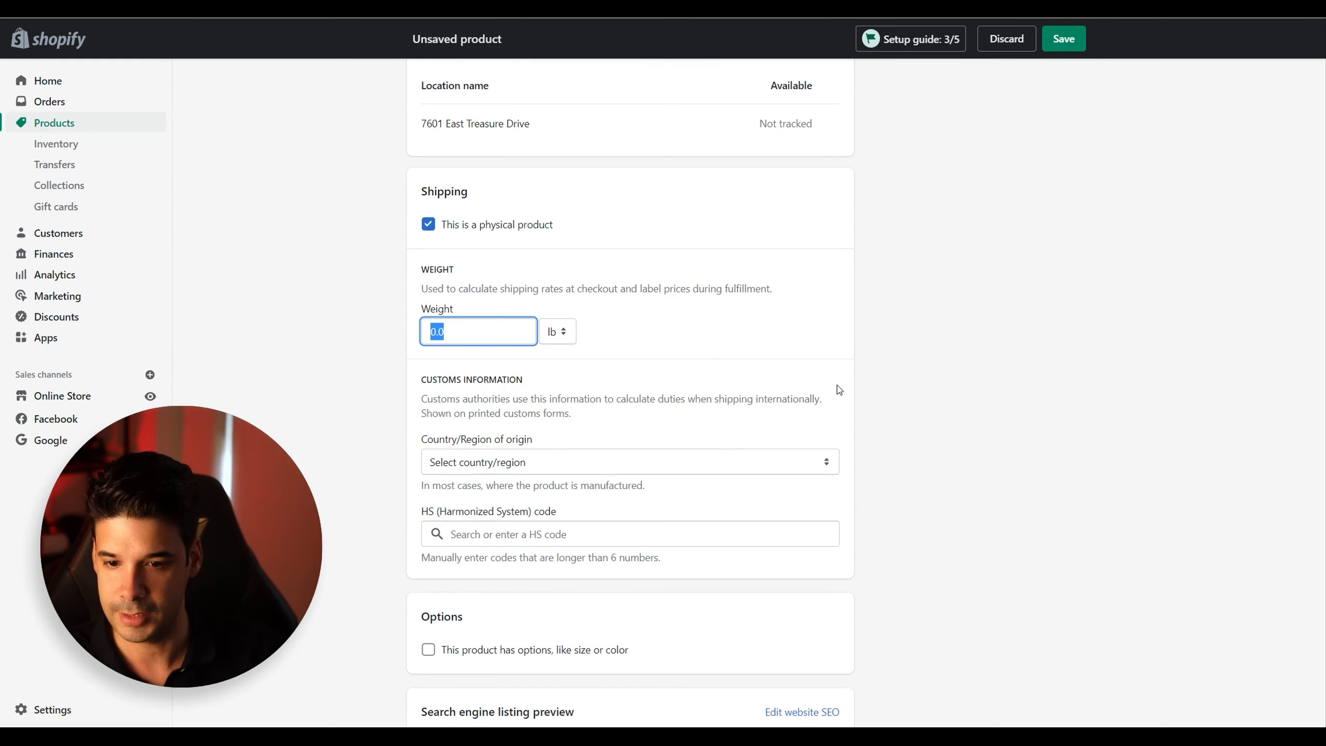
pyautogui.write('6')
pyautogui.click(561, 332)
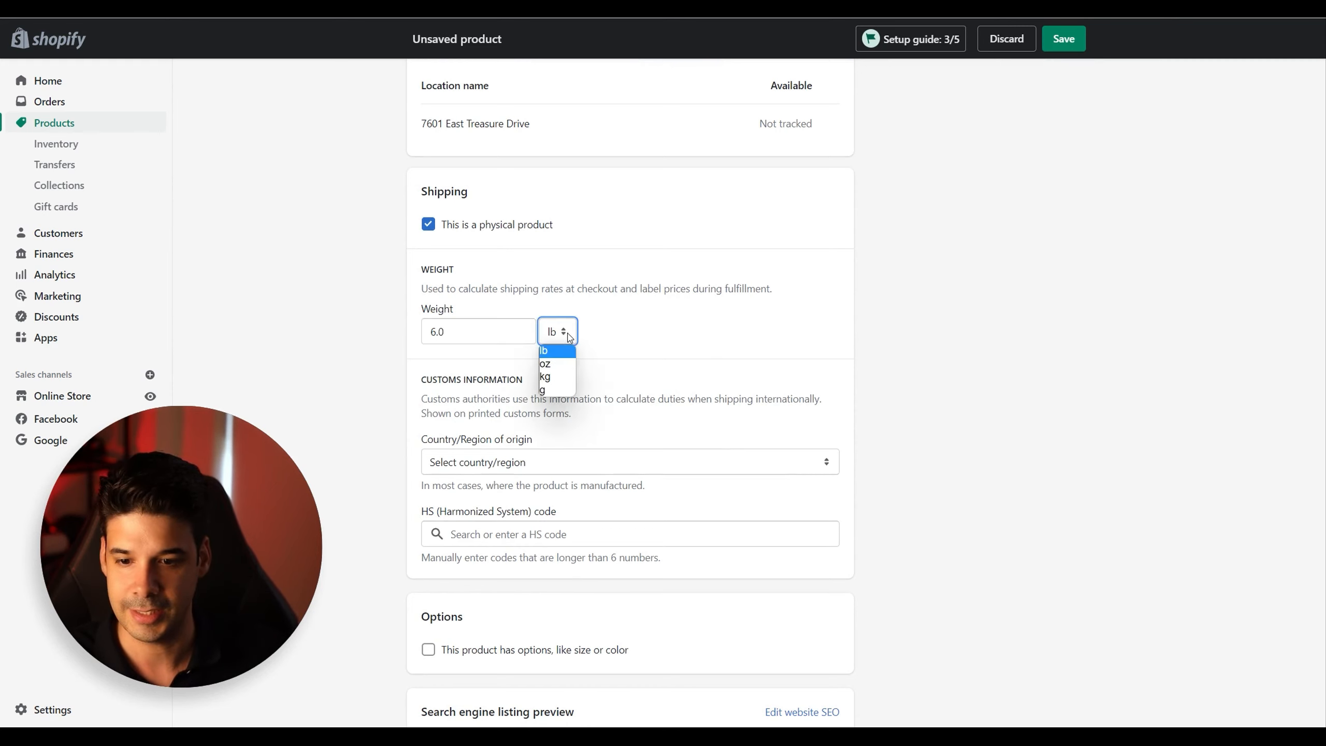
pyautogui.click(556, 368)
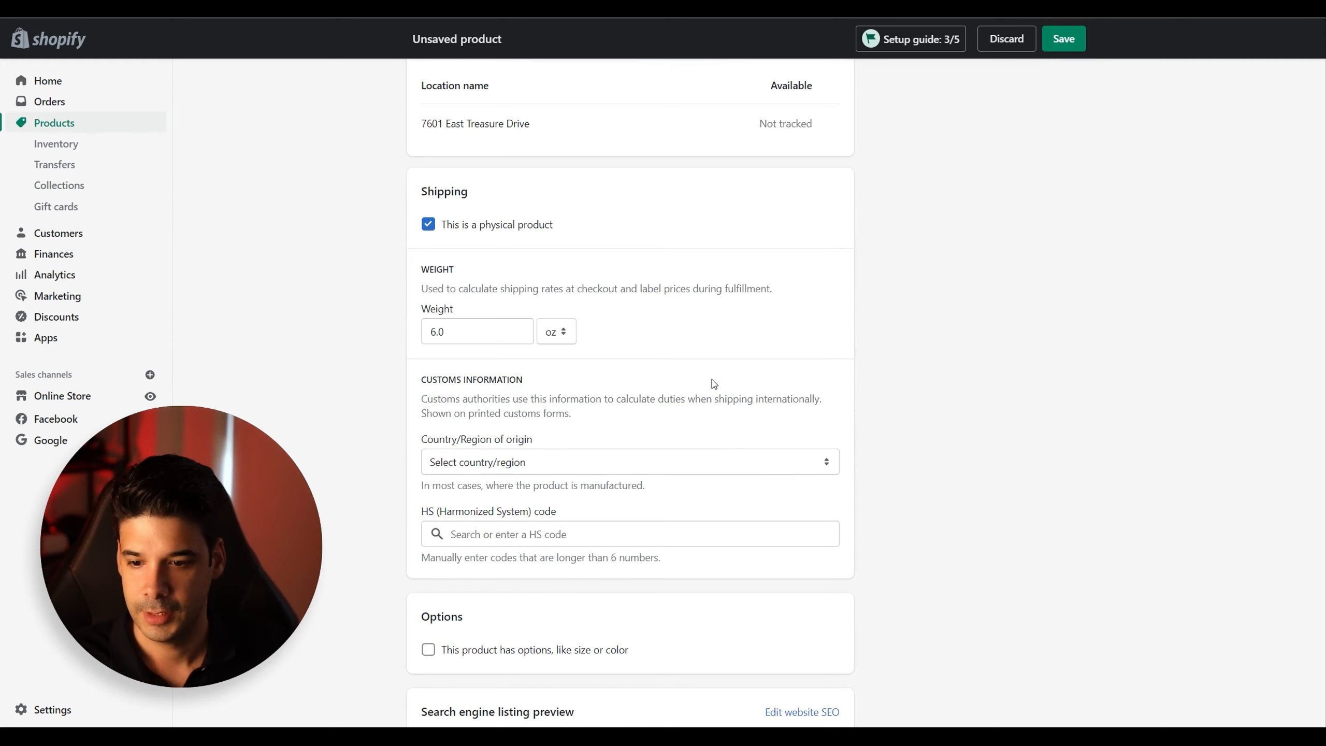
# Set the country of origin in the customs information to United States
pyautogui.click(566, 462)
pyautogui.scroll(-5, 537, 355)
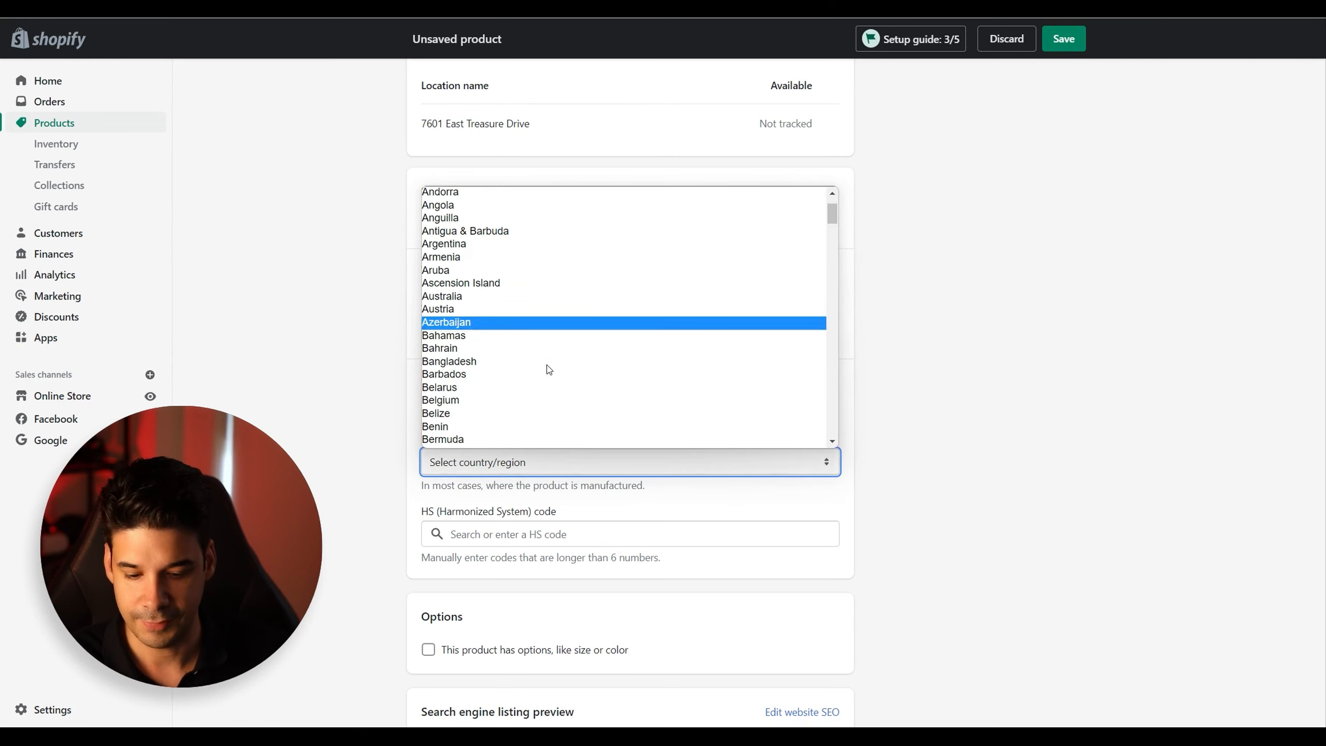
pyautogui.press('u')
pyautogui.scroll(-3, 548, 368)
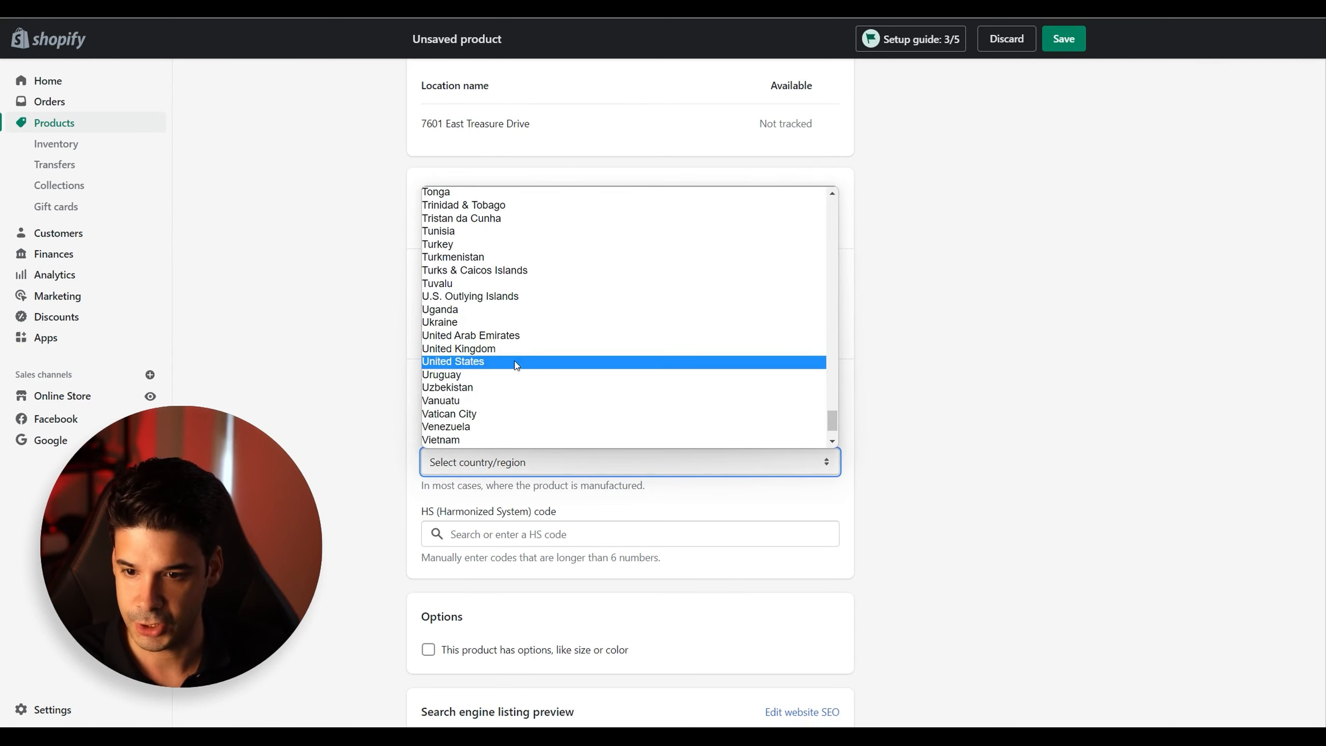
pyautogui.click(471, 361)
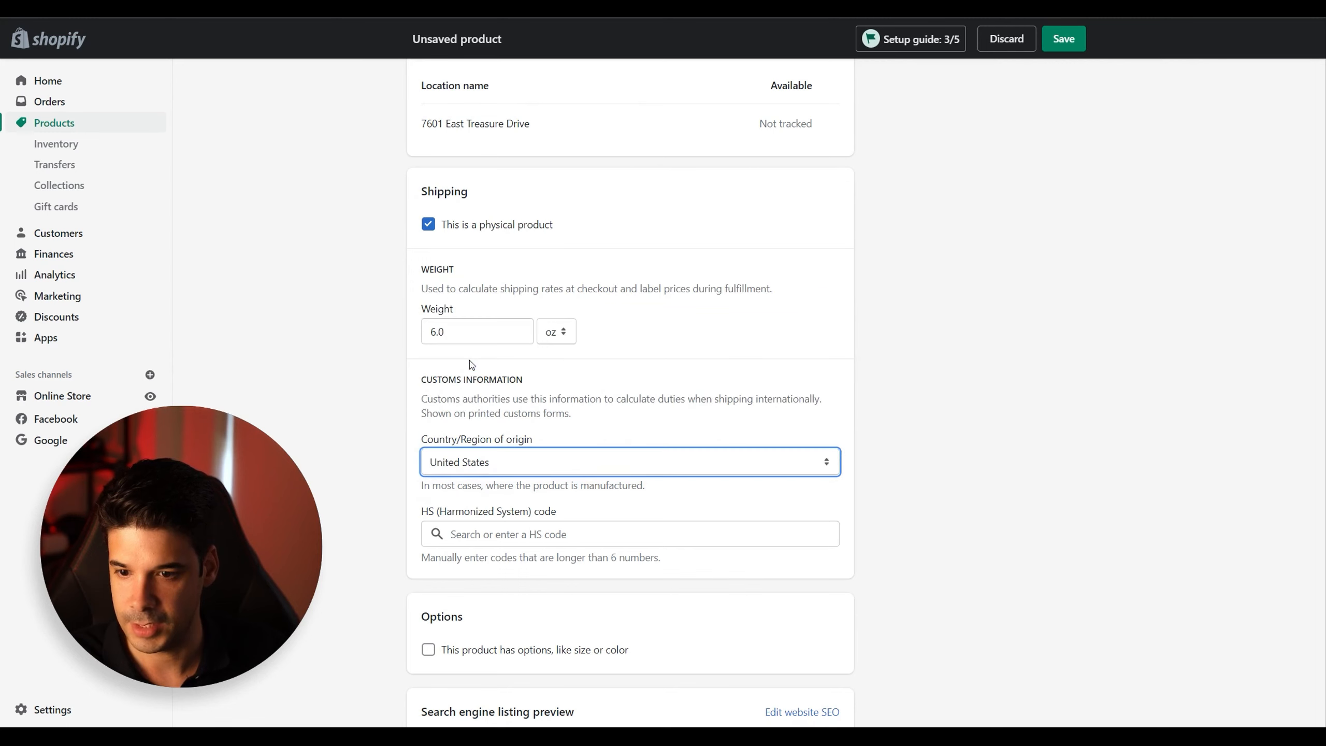
# Look up "T-SHIRT" for the product's HS code and choose 610910, T-shirts and other vests of cotton
pyautogui.scroll(-2, 663, 368)
pyautogui.click(529, 462)
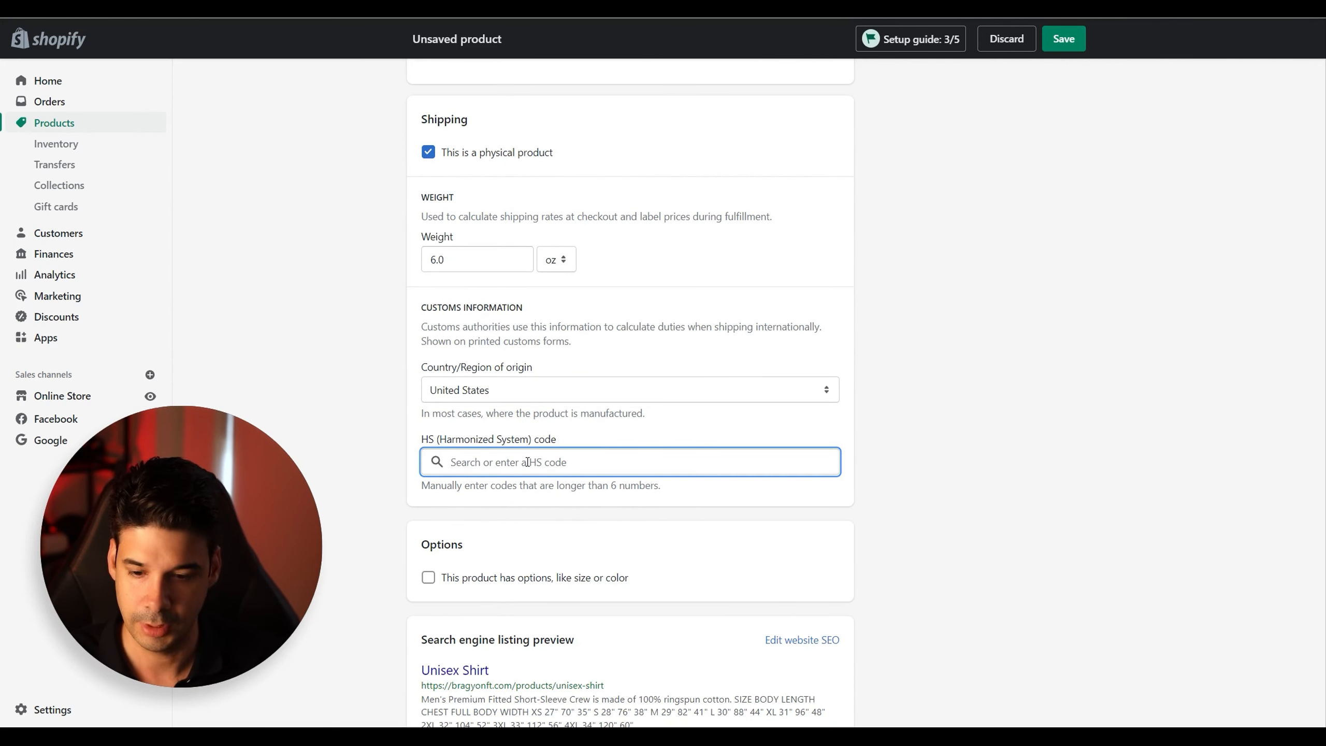
pyautogui.write('T')
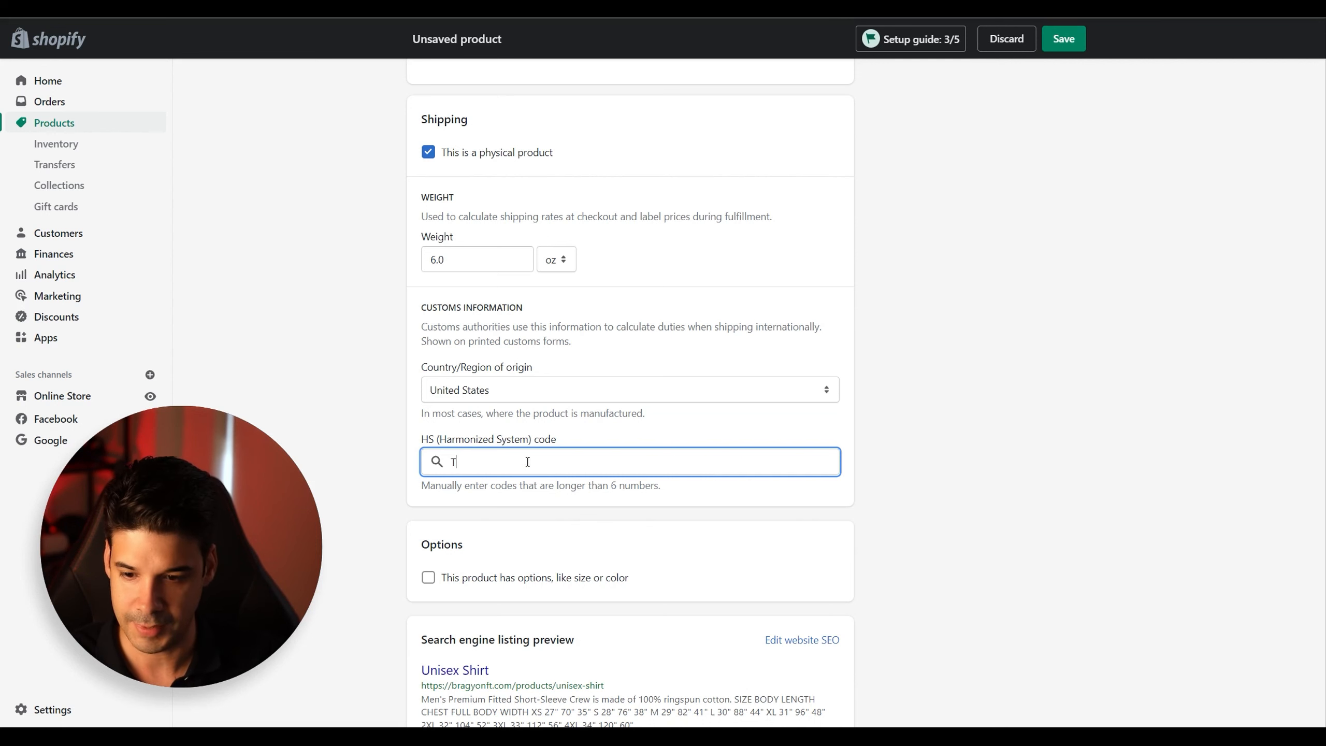
pyautogui.write('-SHIRT')
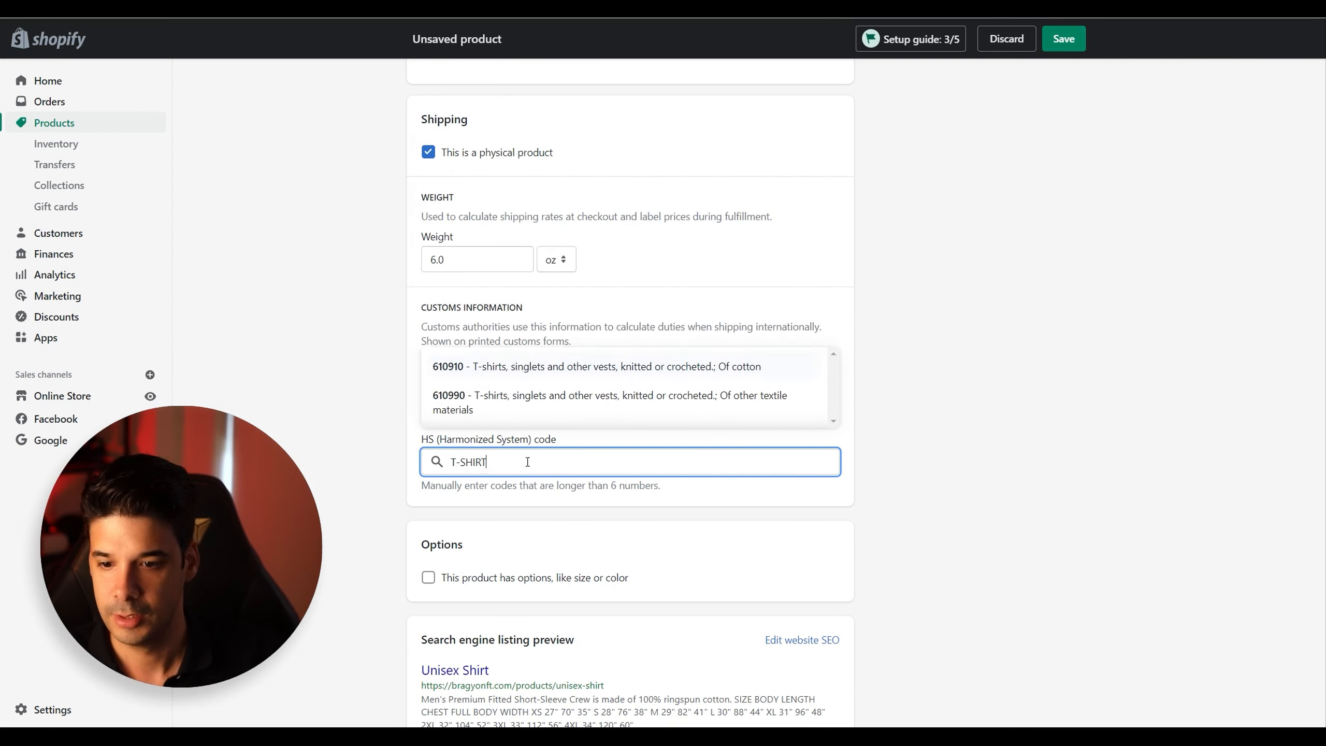
pyautogui.click(527, 370)
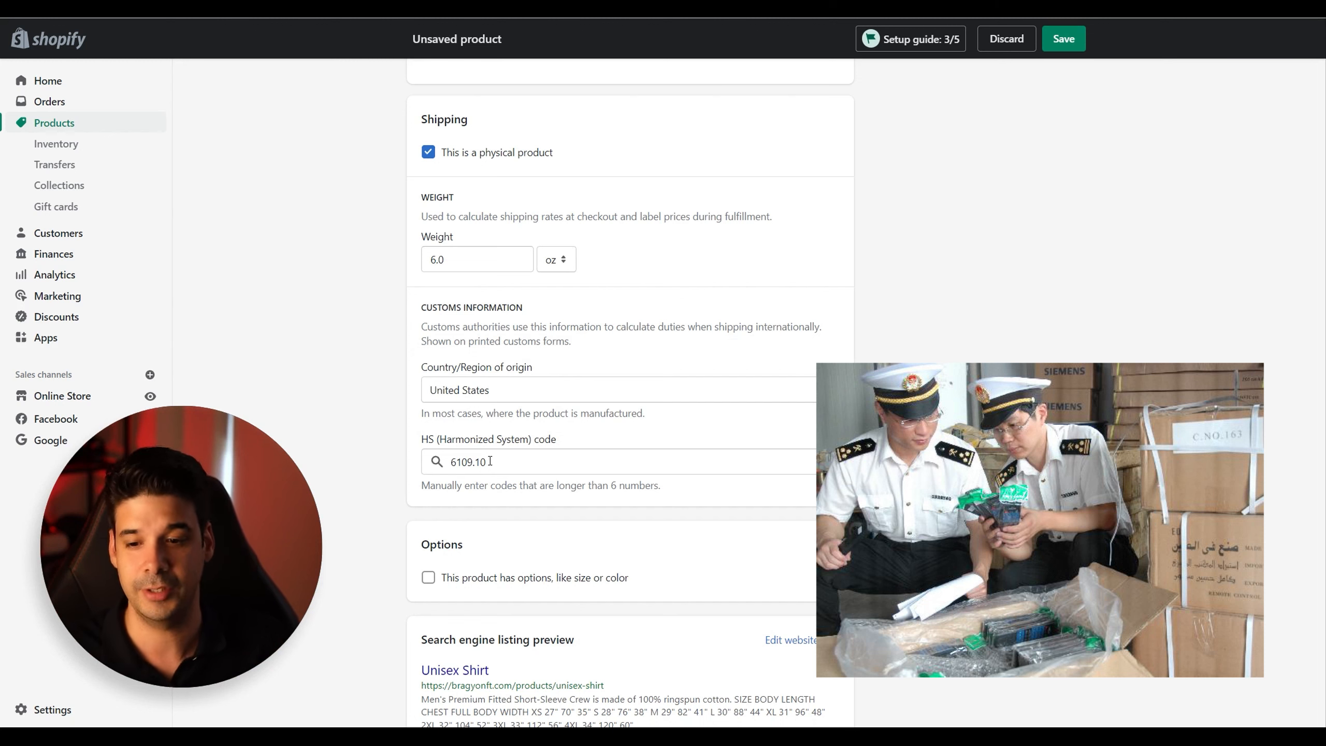
# Rewrite the search engine listing with page title "Custom NFT T-Shirts by BragYoNFT", an NFT shirt meta description and URL handle nft-shirt-custom-print
pyautogui.scroll(-2, 527, 465)
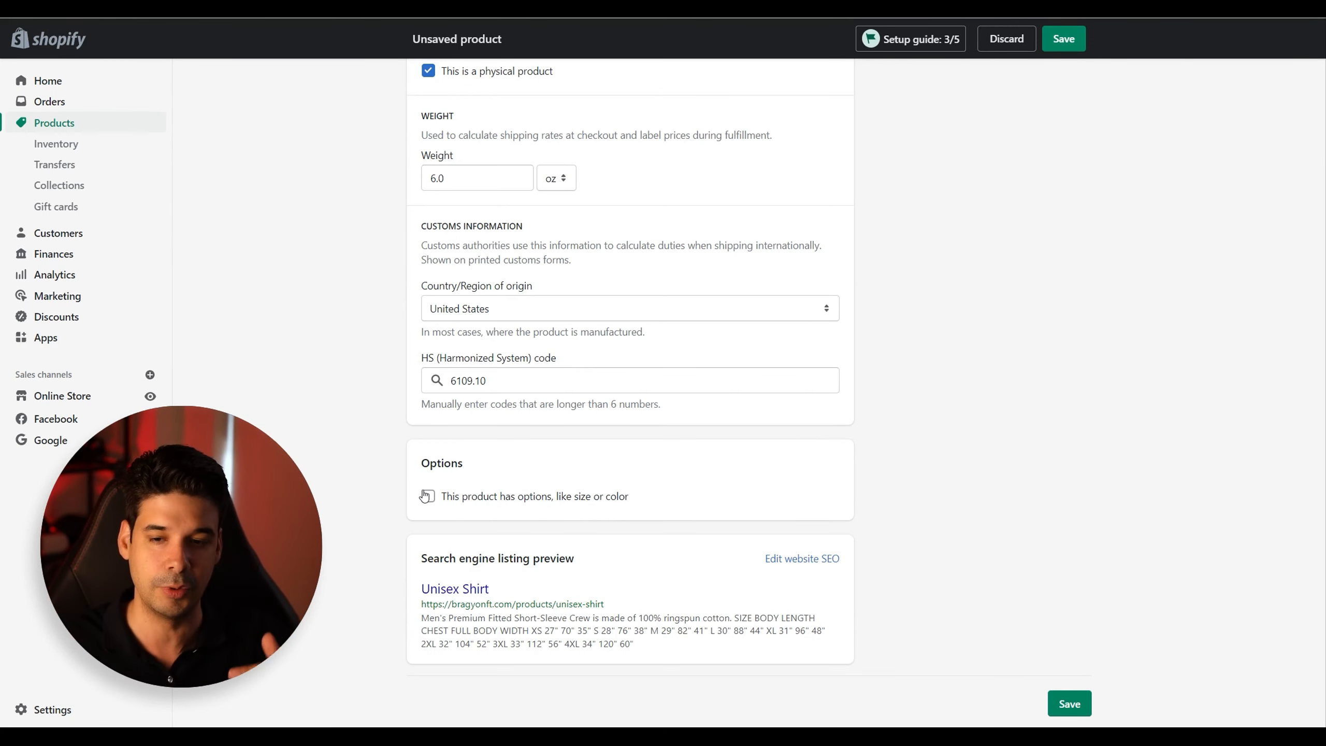
pyautogui.click(801, 558)
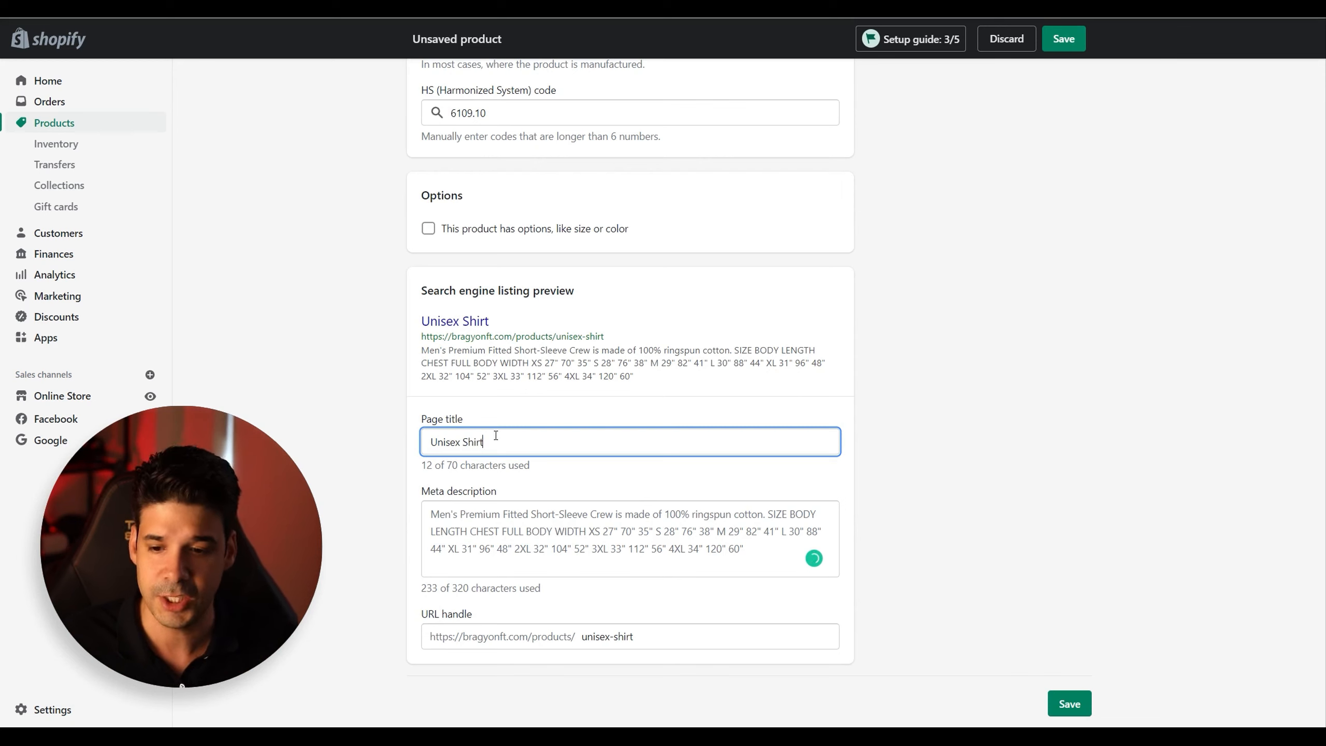
pyautogui.moveTo(489, 444); pyautogui.dragTo(413, 433)
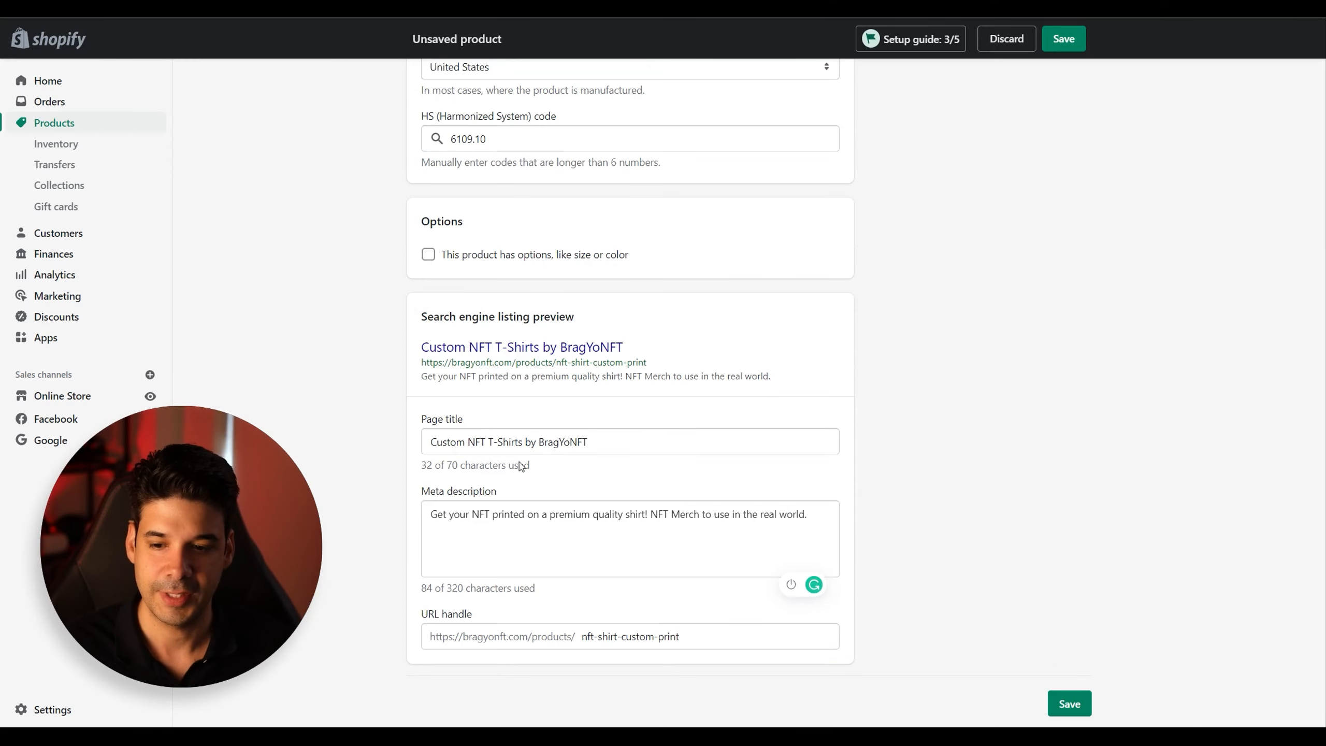
# Shorten the meta description to "Get your premium NFT Shirt! NFT Merch to use in the real world."
pyautogui.moveTo(429, 444); pyautogui.dragTo(603, 444)
pyautogui.click(539, 442)
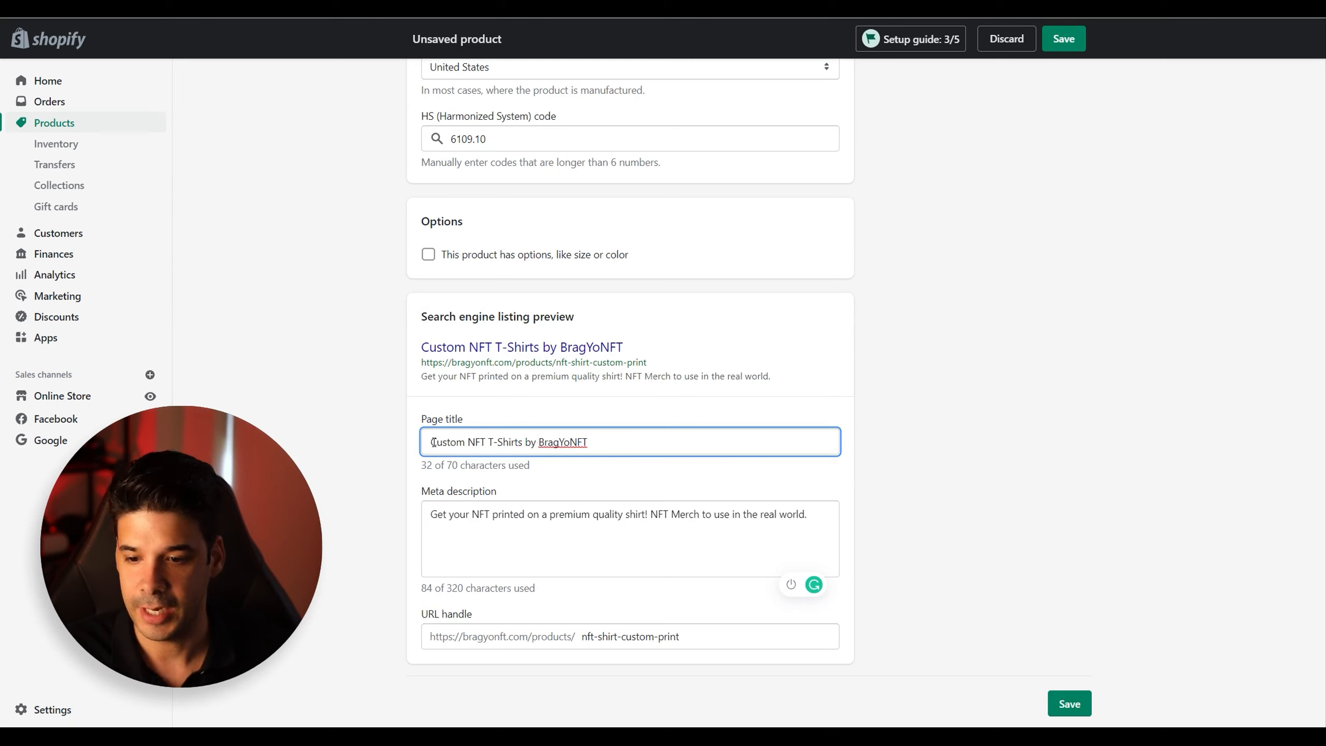
pyautogui.moveTo(434, 442); pyautogui.dragTo(521, 441)
pyautogui.click(508, 442)
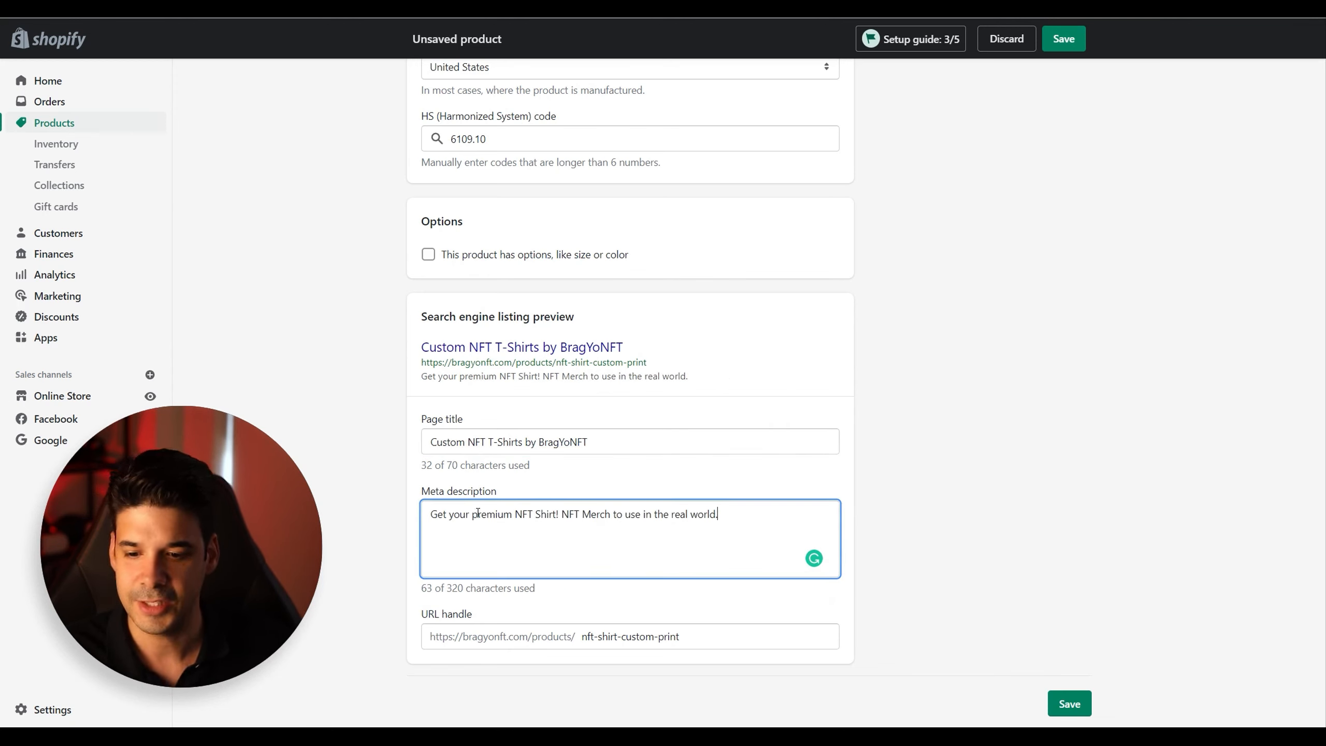
# Examine the NFT keywords used across the listing's meta description, URL handle and page title
pyautogui.moveTo(516, 514); pyautogui.dragTo(611, 515)
pyautogui.click(584, 516)
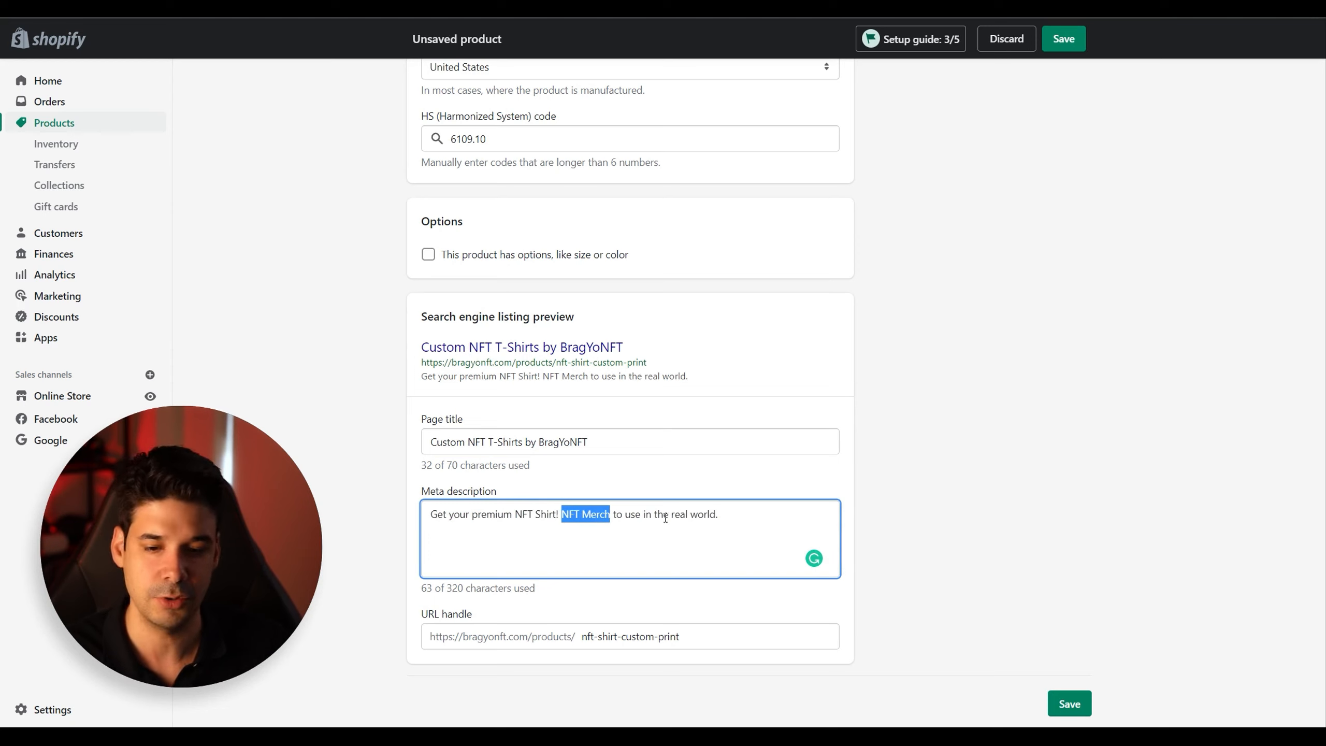
pyautogui.click(647, 518)
pyautogui.moveTo(562, 514); pyautogui.dragTo(610, 516)
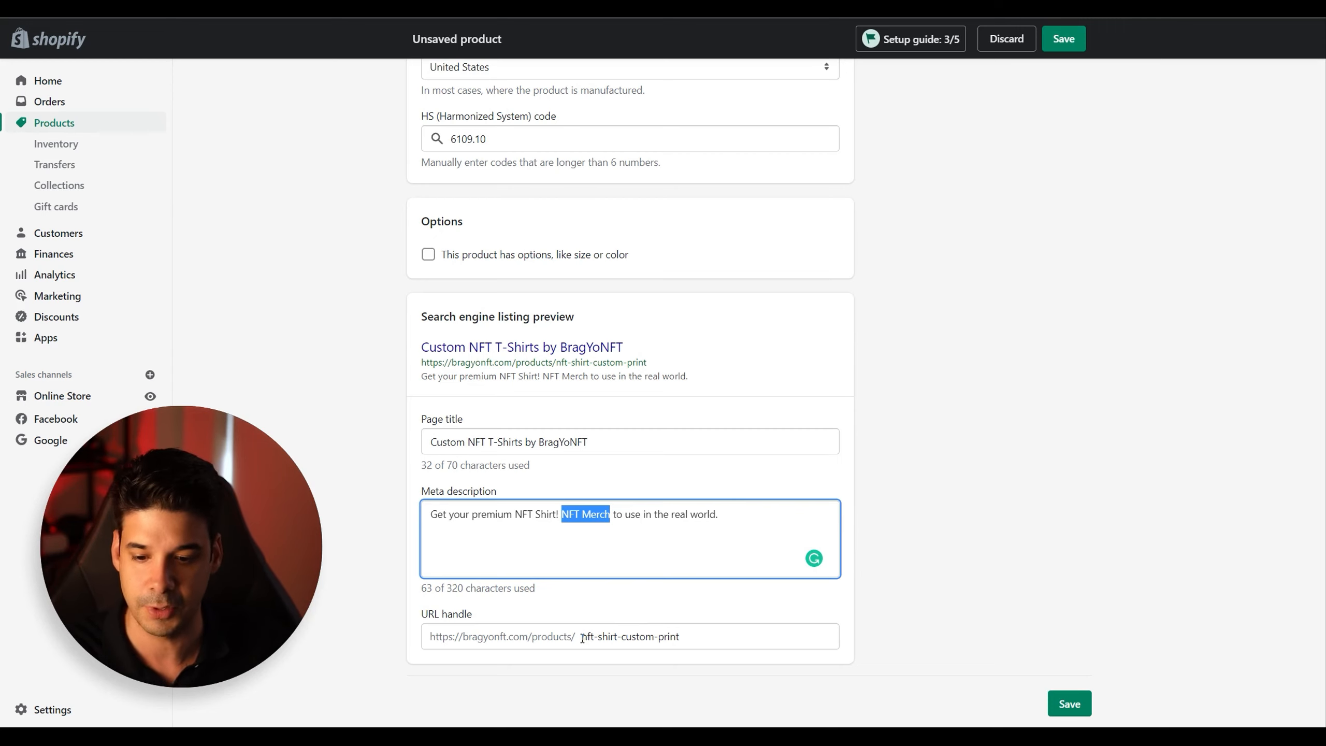
pyautogui.moveTo(582, 638); pyautogui.dragTo(690, 636)
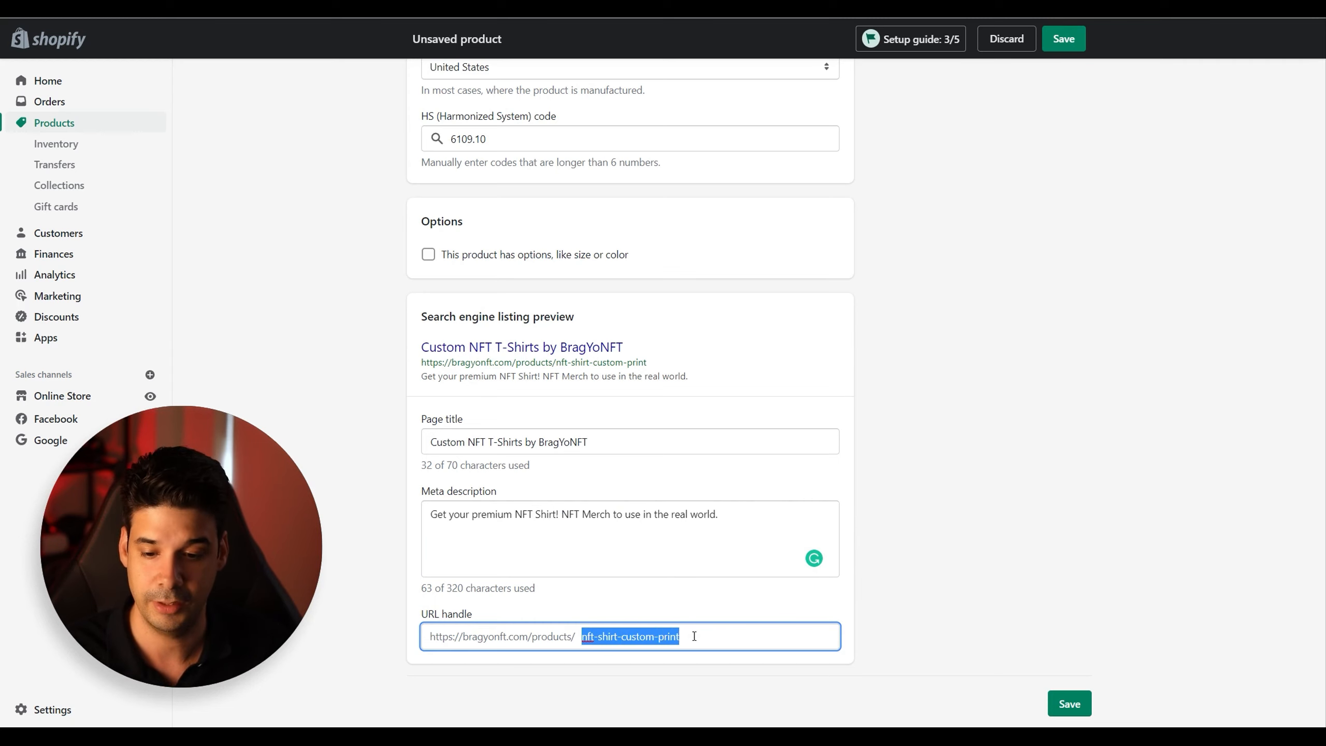
pyautogui.click(686, 556)
pyautogui.click(608, 442)
pyautogui.click(602, 522)
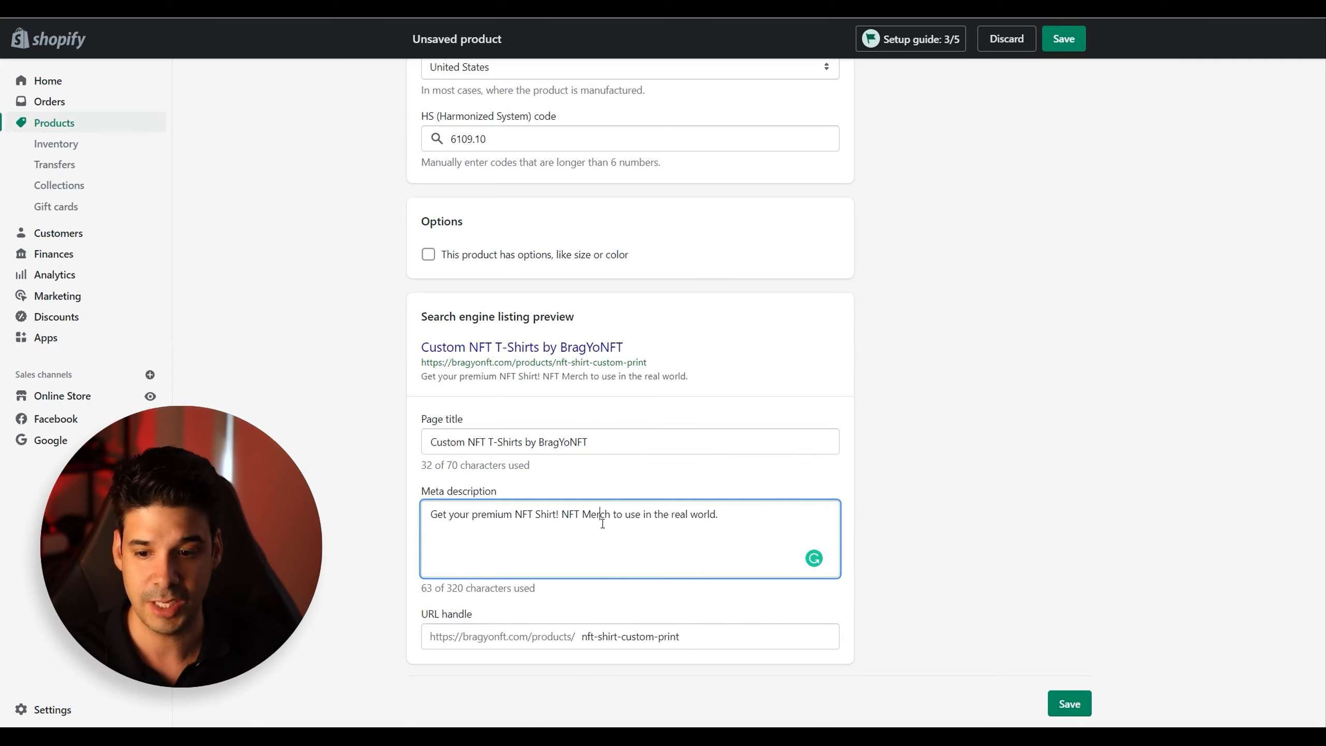
pyautogui.click(609, 444)
pyautogui.click(599, 528)
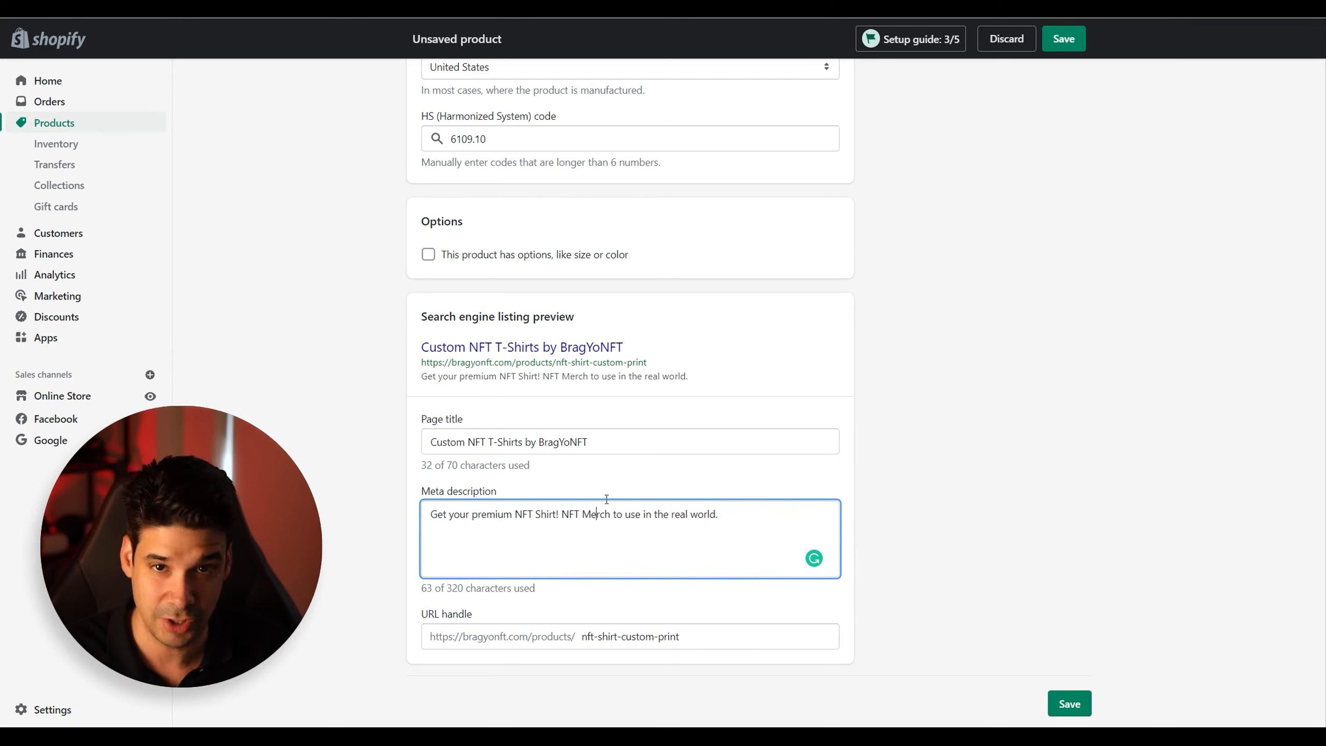
pyautogui.click(609, 445)
pyautogui.click(601, 528)
pyautogui.click(689, 629)
pyautogui.click(657, 521)
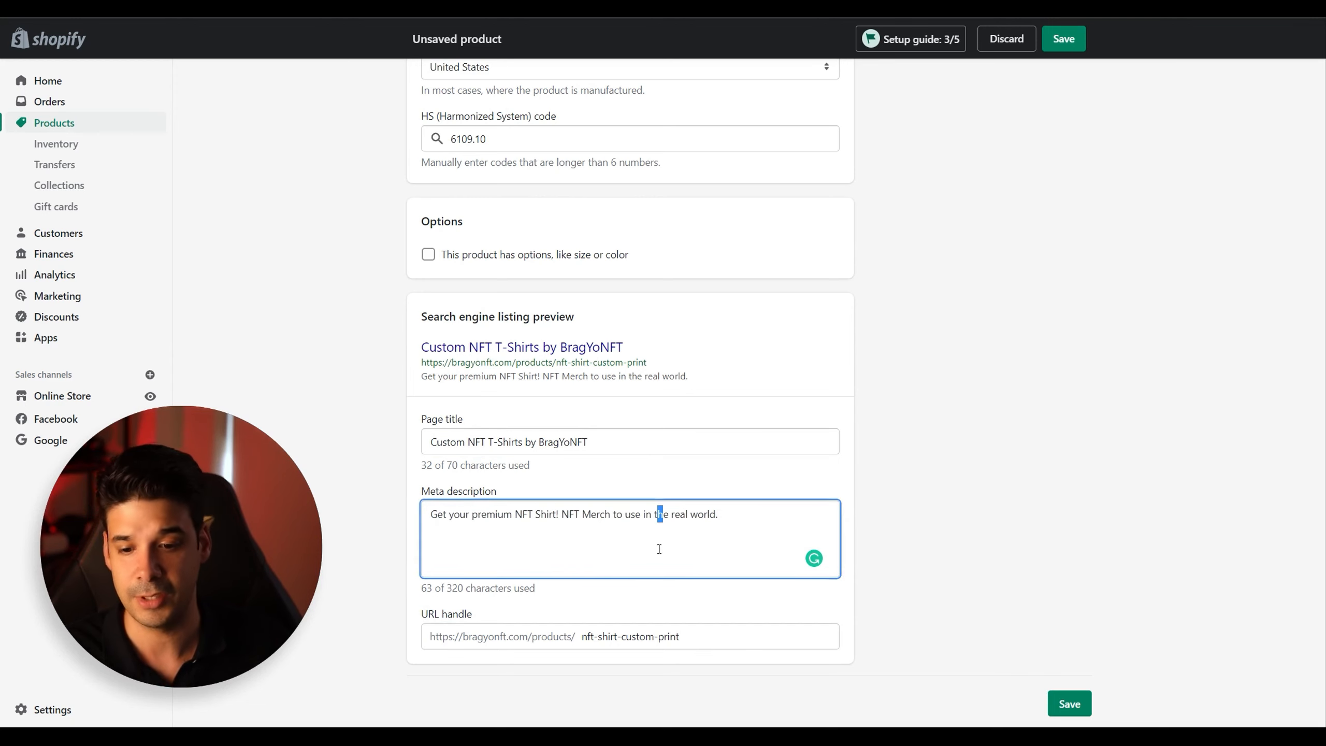
pyautogui.click(622, 433)
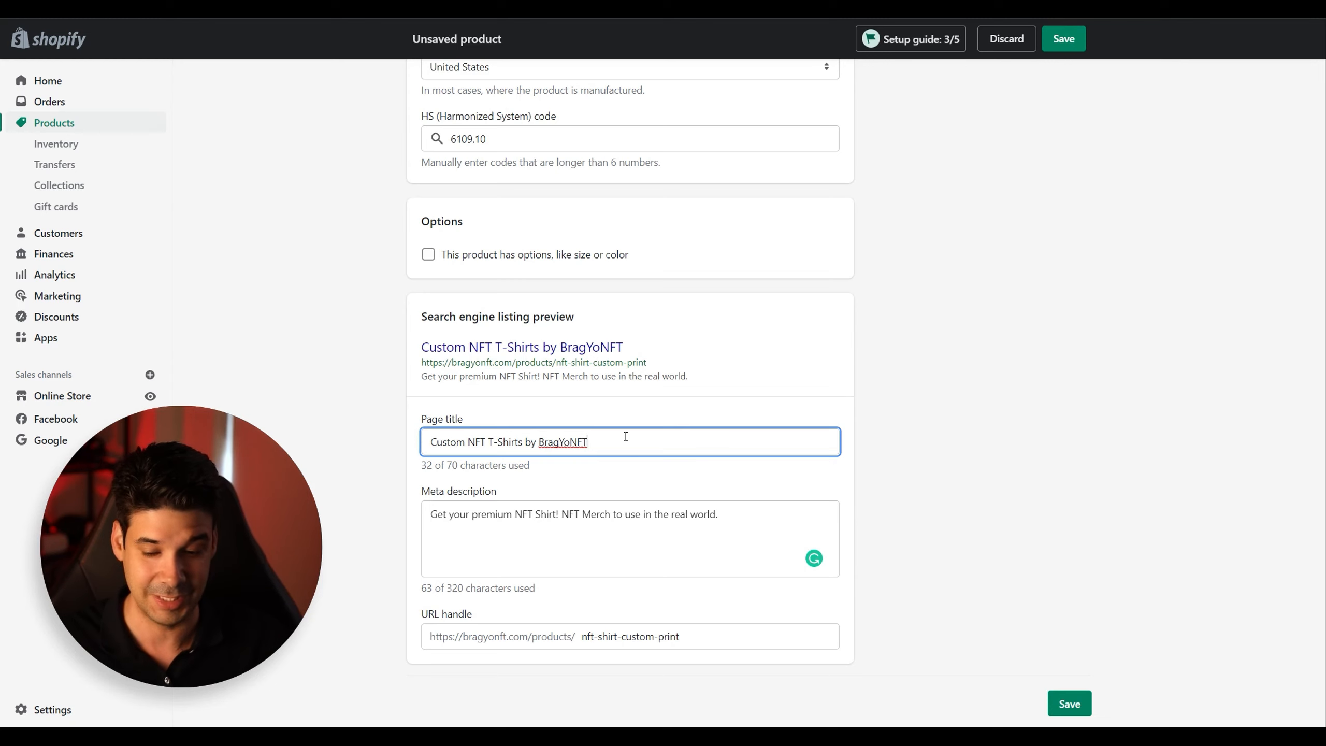
# Set the product type to Shirts & Tops and the vendor to bragyonft.com
pyautogui.scroll(20, 725, 496)
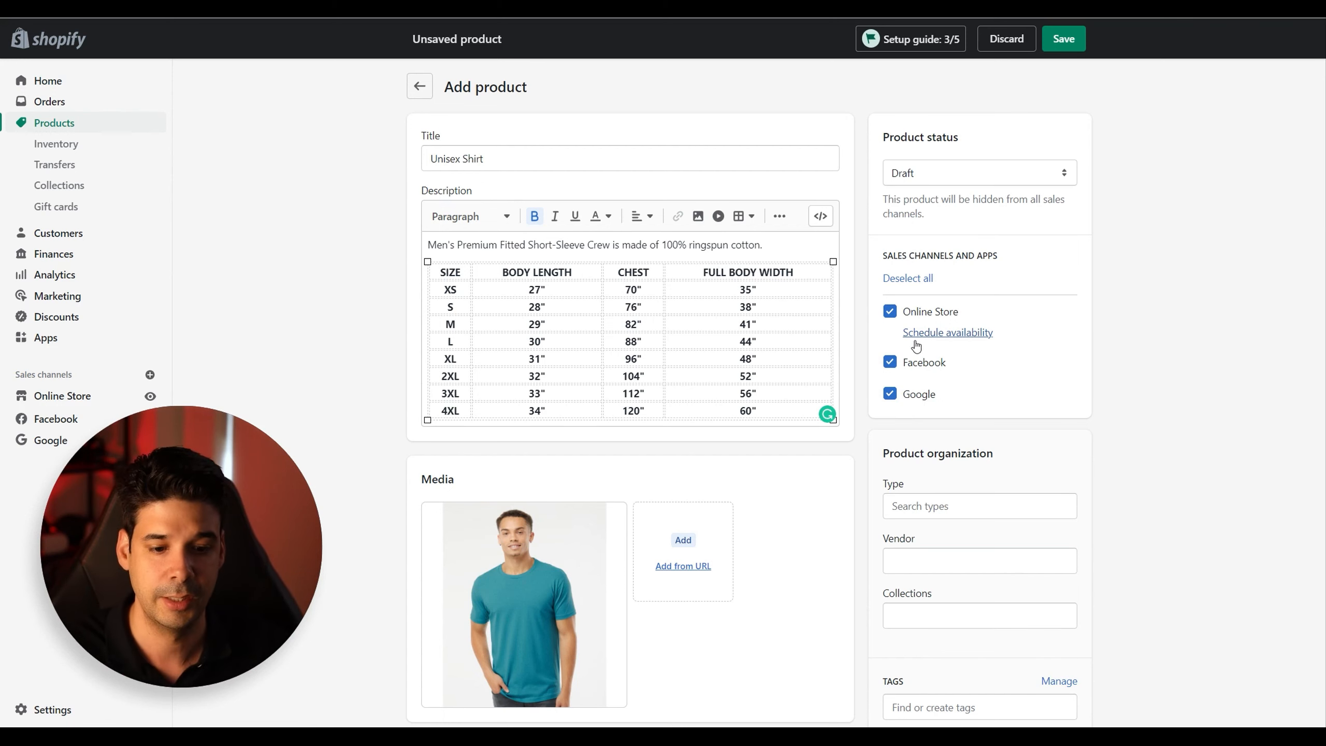
pyautogui.scroll(-3, 911, 348)
pyautogui.click(966, 359)
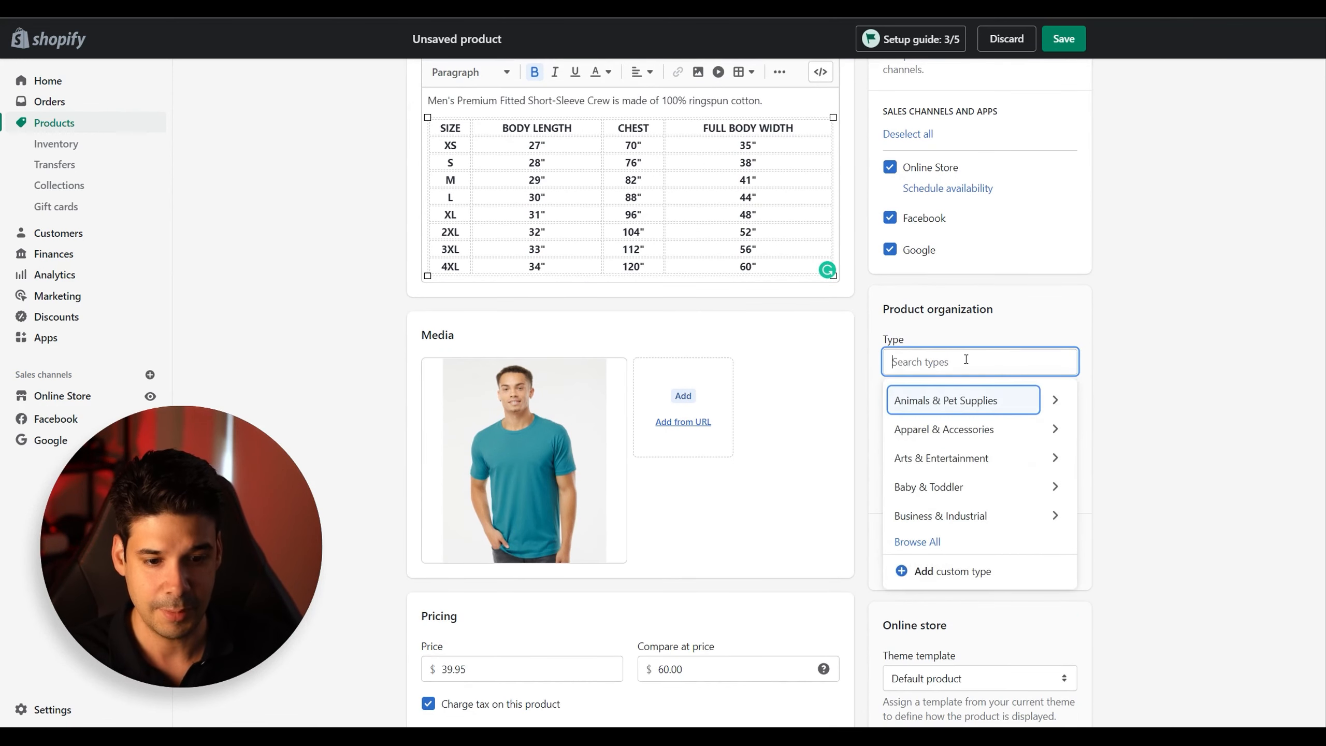
pyautogui.write('shirt')
pyautogui.click(975, 427)
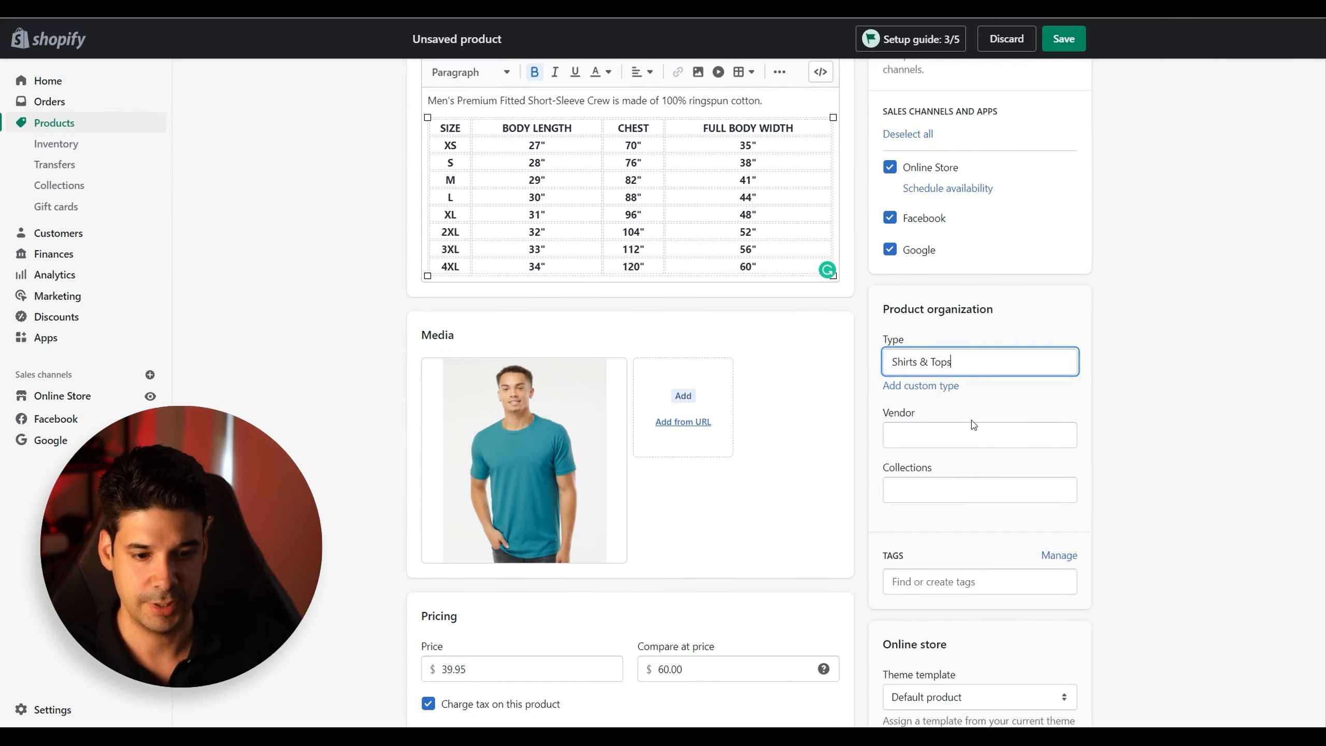
pyautogui.click(929, 435)
pyautogui.click(942, 467)
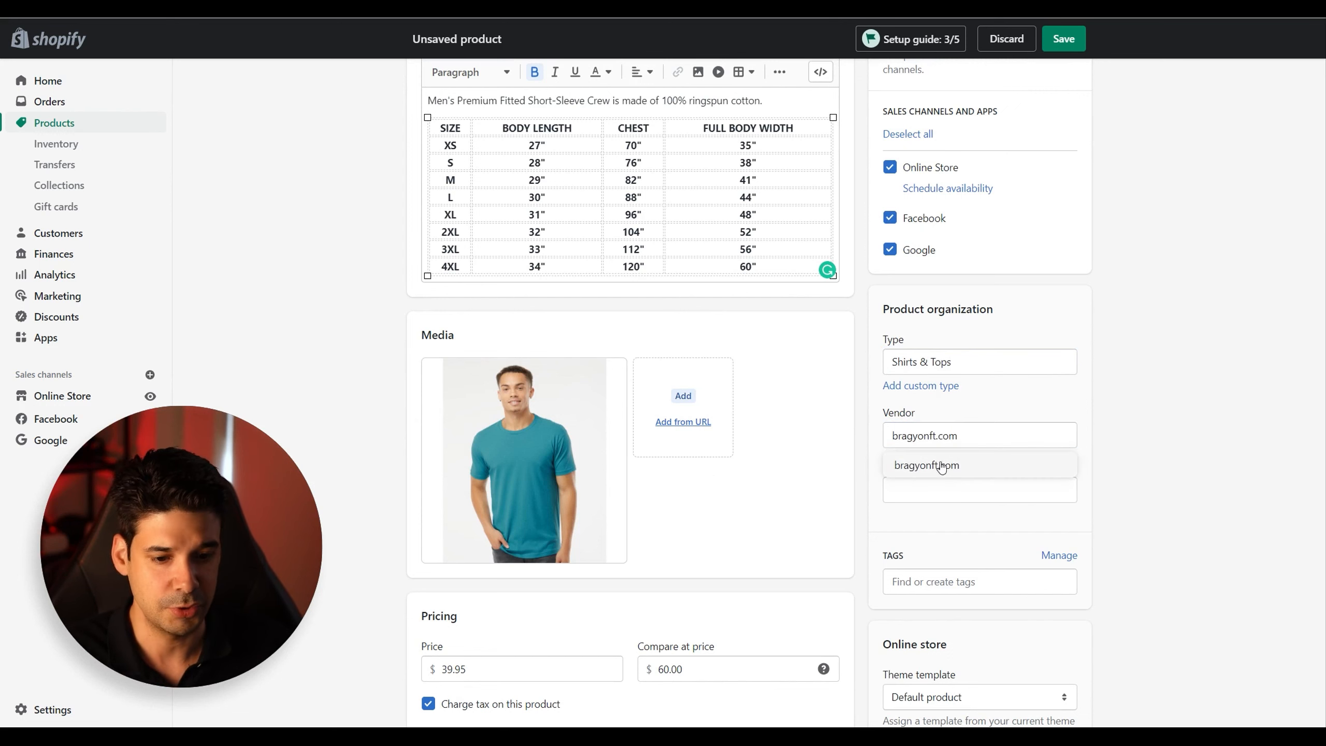
# Check the available collections, and add the tags unisex, shirt and nft to the product
pyautogui.scroll(-1, 984, 426)
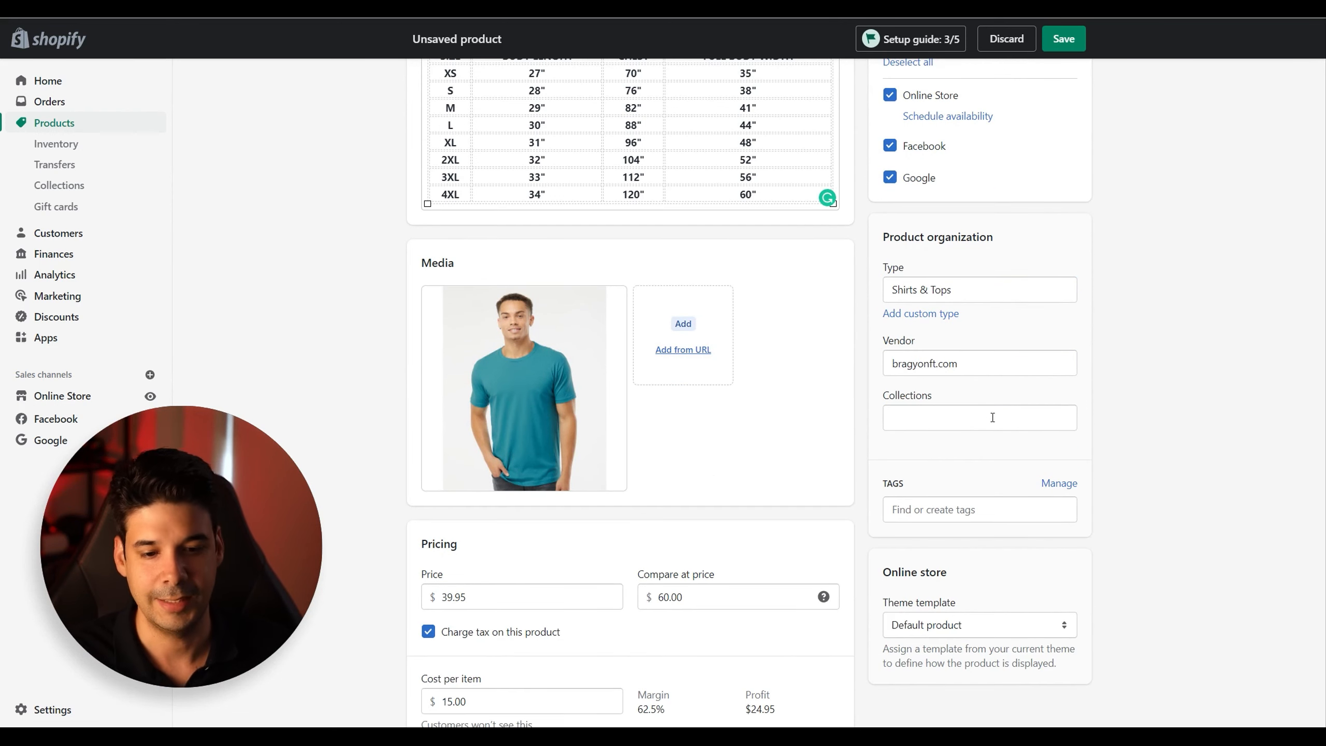
pyautogui.click(983, 414)
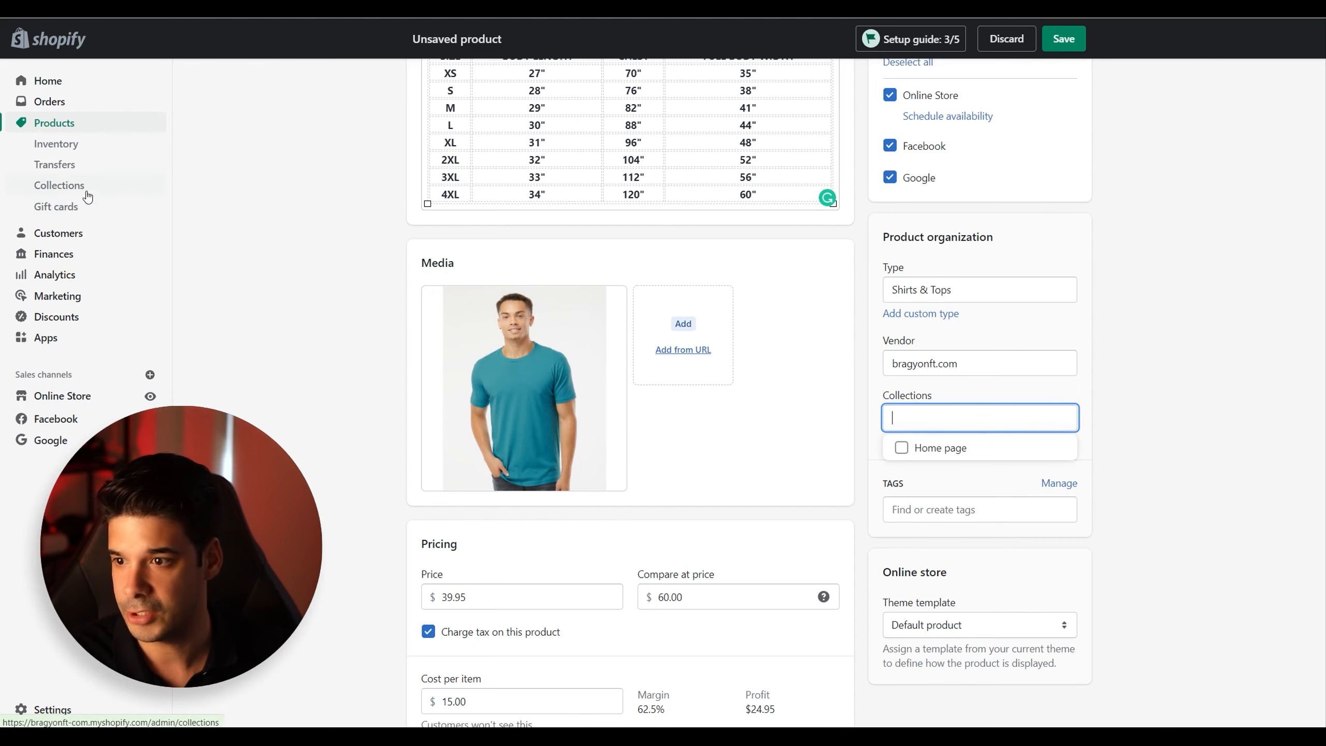
pyautogui.click(1120, 424)
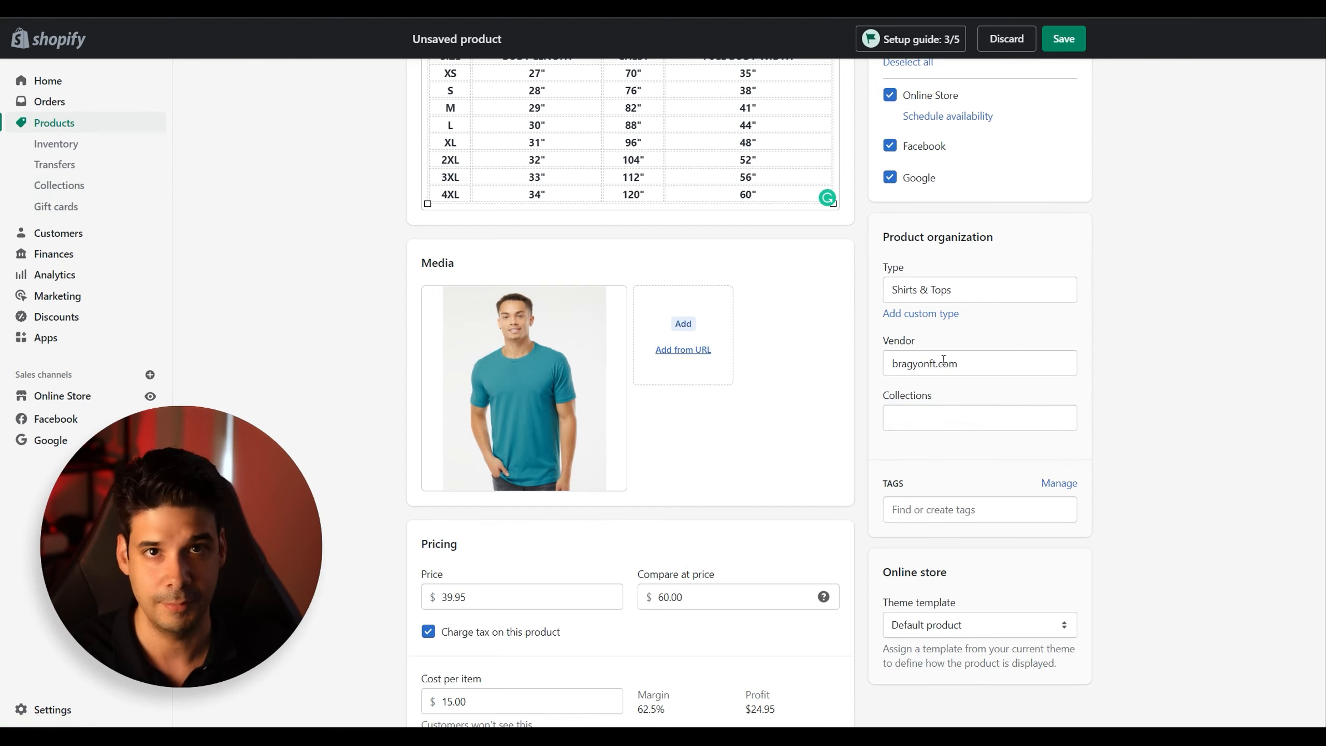
pyautogui.scroll(-1, 913, 359)
pyautogui.click(958, 439)
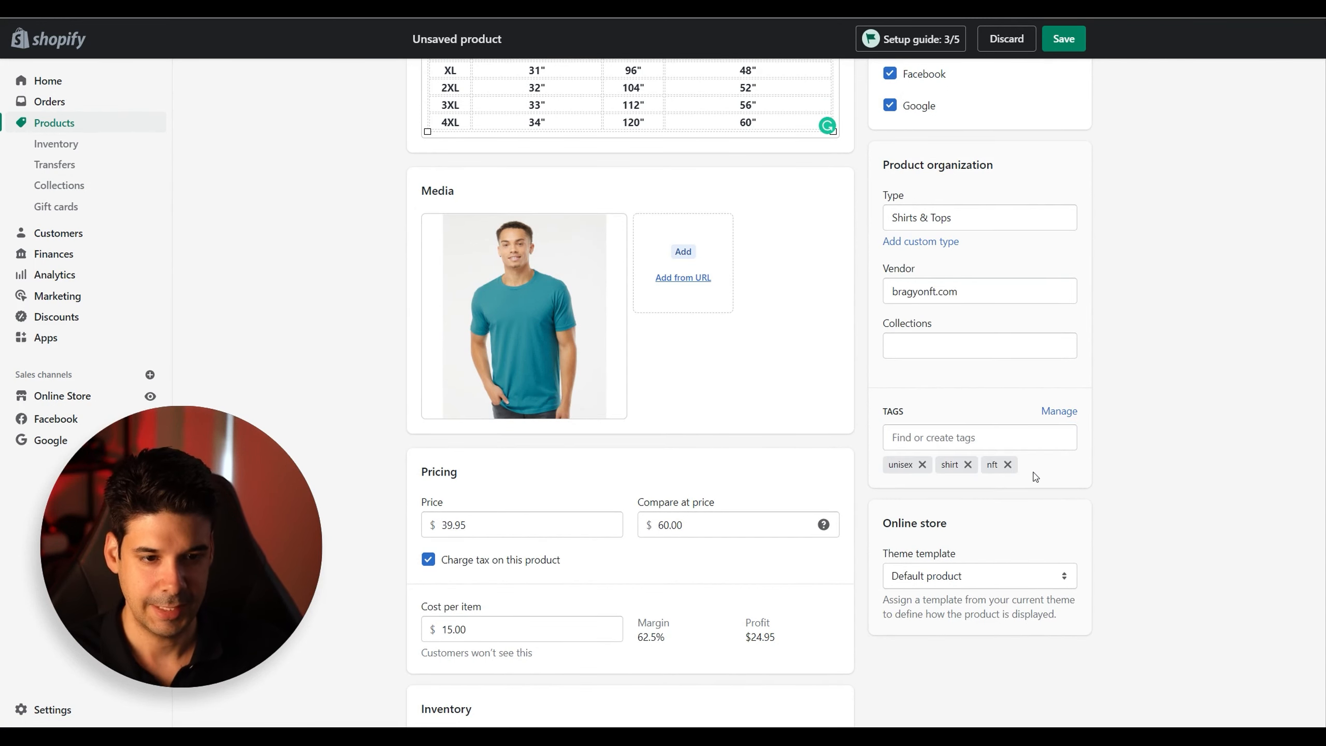
# Set the product status to Active and save the product
pyautogui.scroll(4, 1021, 506)
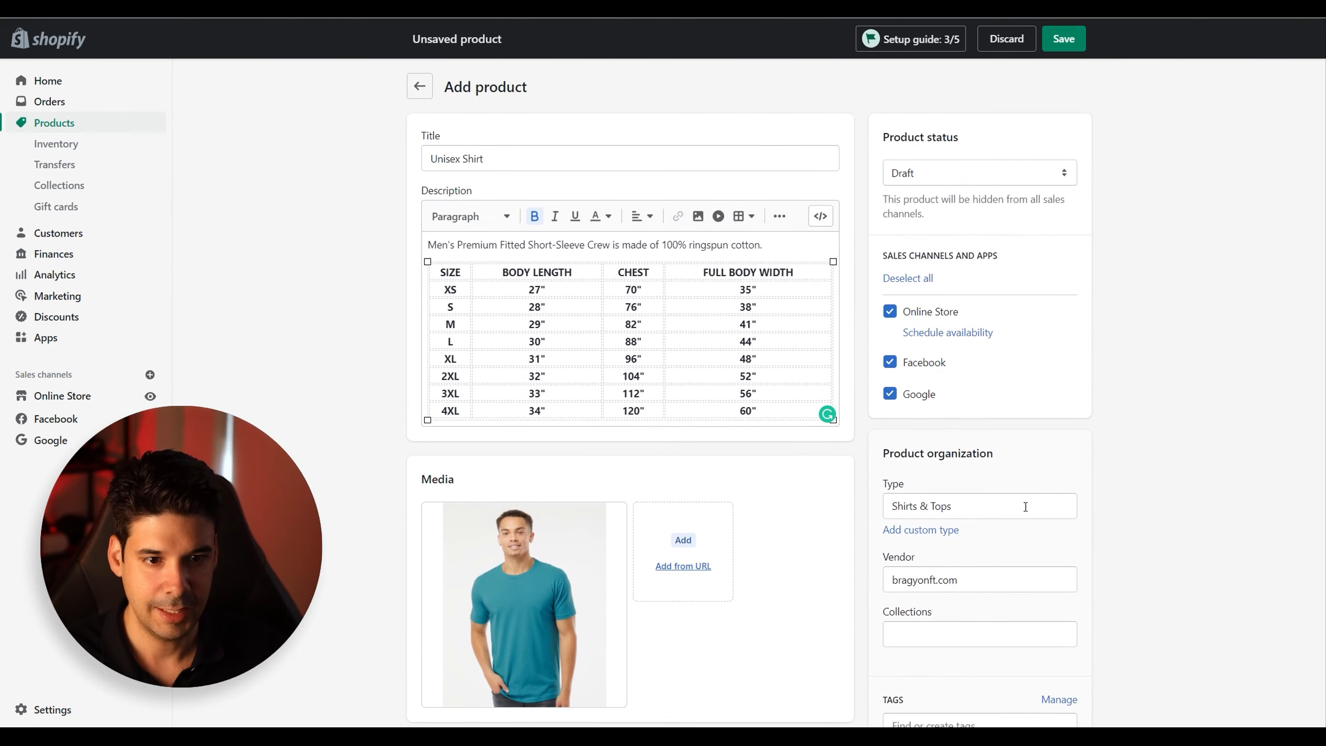
pyautogui.click(976, 175)
pyautogui.click(898, 197)
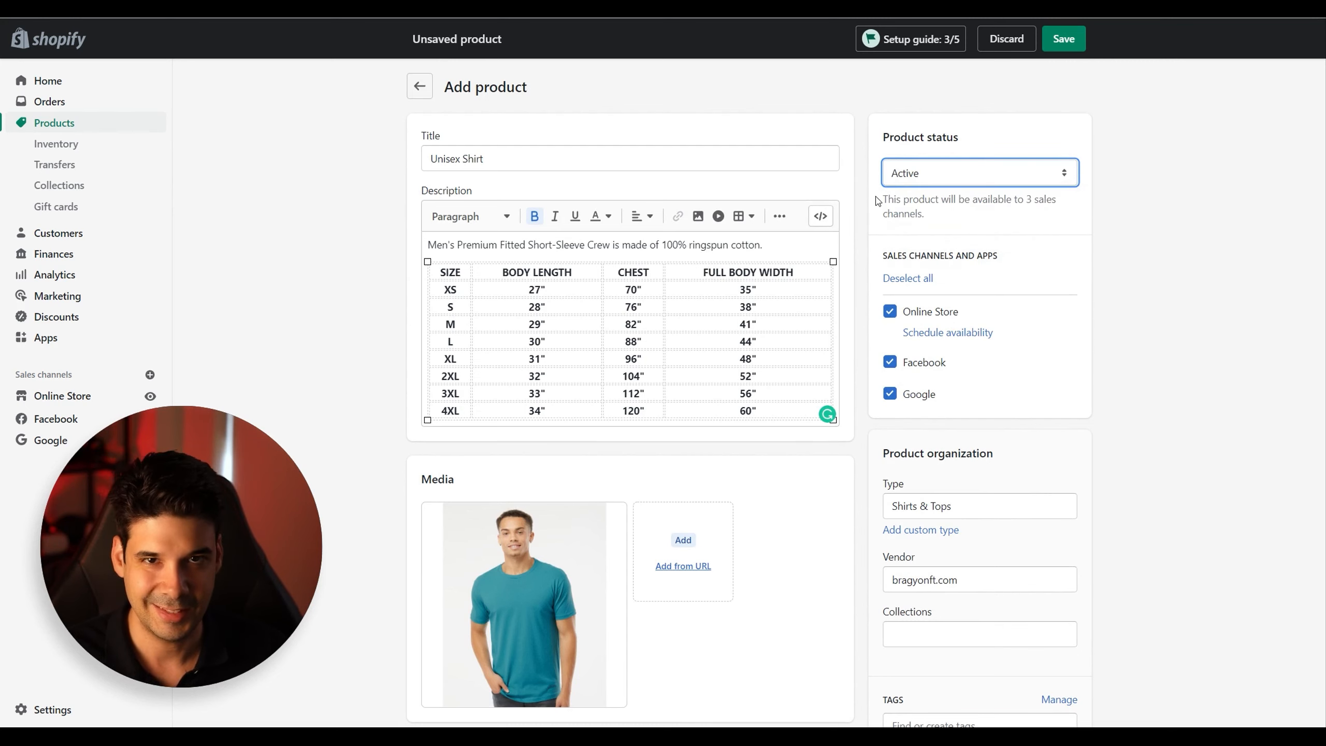
pyautogui.click(1064, 39)
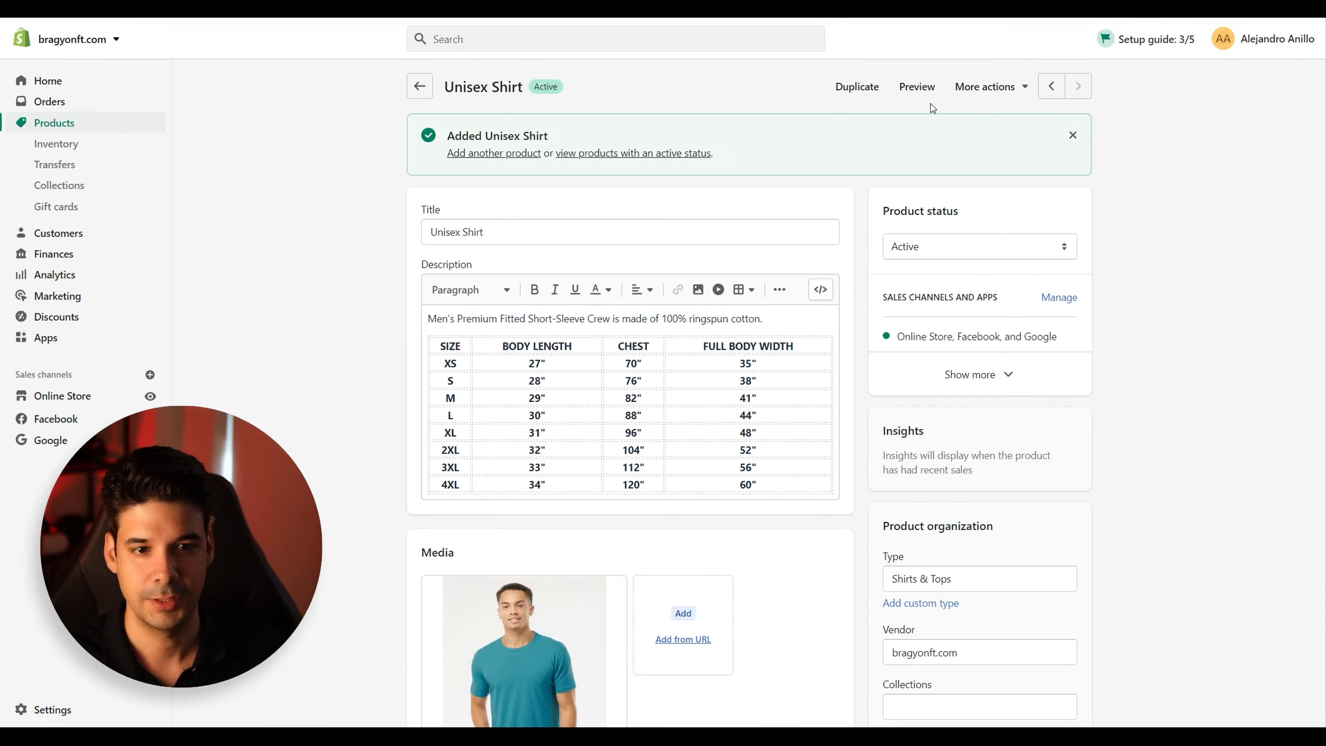
# Preview the Unisex Shirt page in the online store and examine its image, pricing and purchase options
pyautogui.click(917, 86)
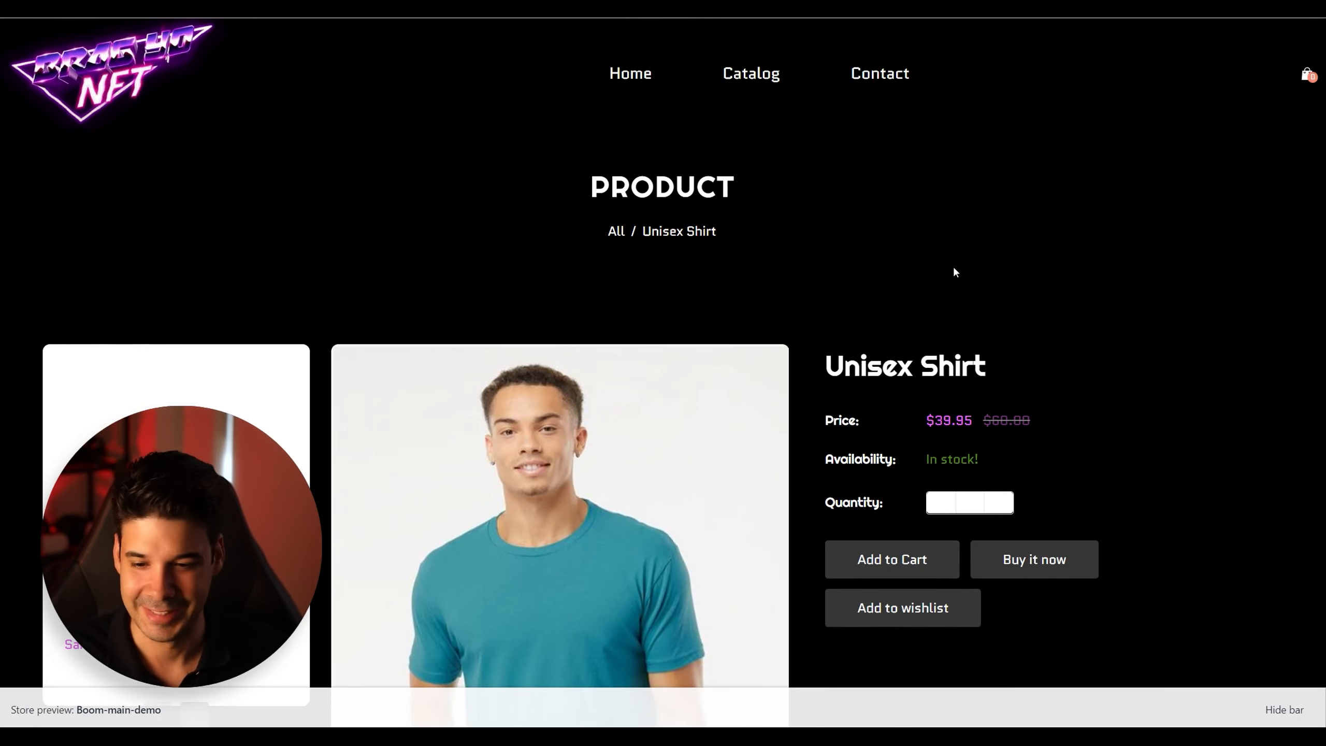
pyautogui.scroll(-5, 955, 268)
pyautogui.scroll(4, 960, 271)
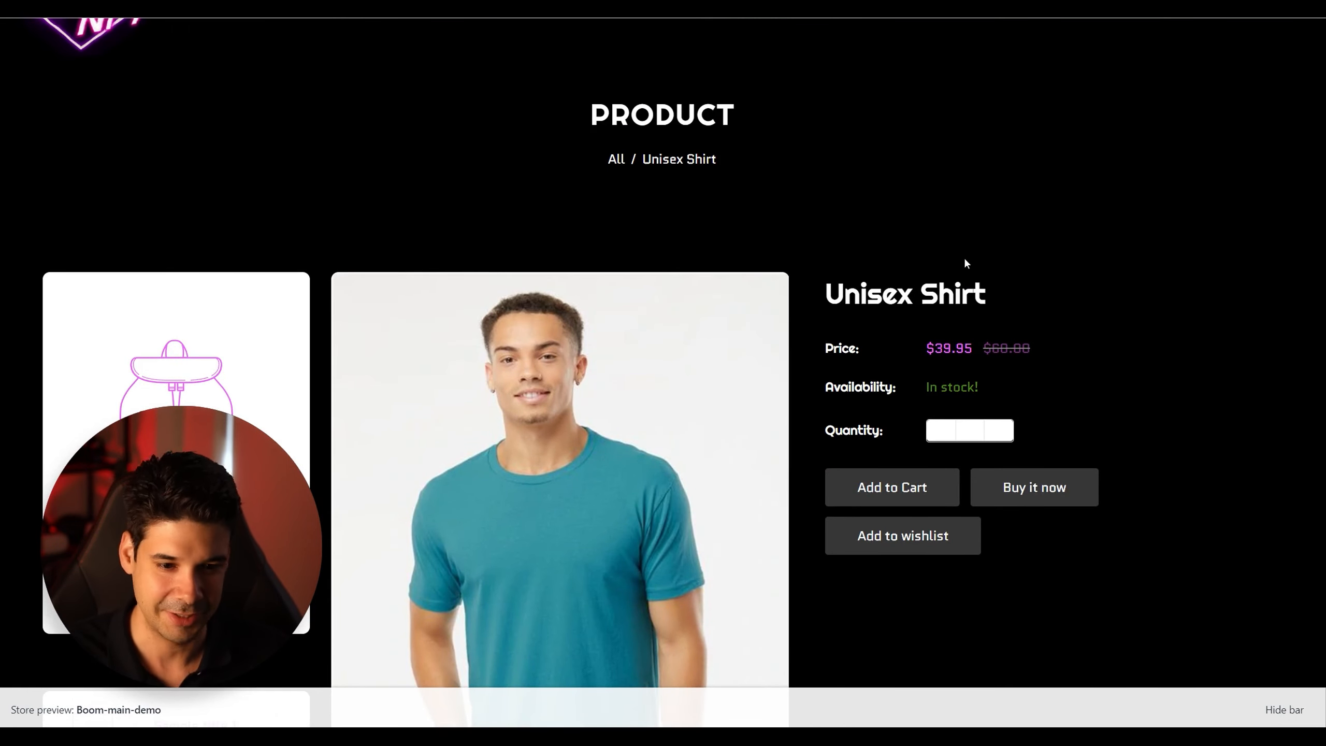
pyautogui.scroll(-1, 951, 256)
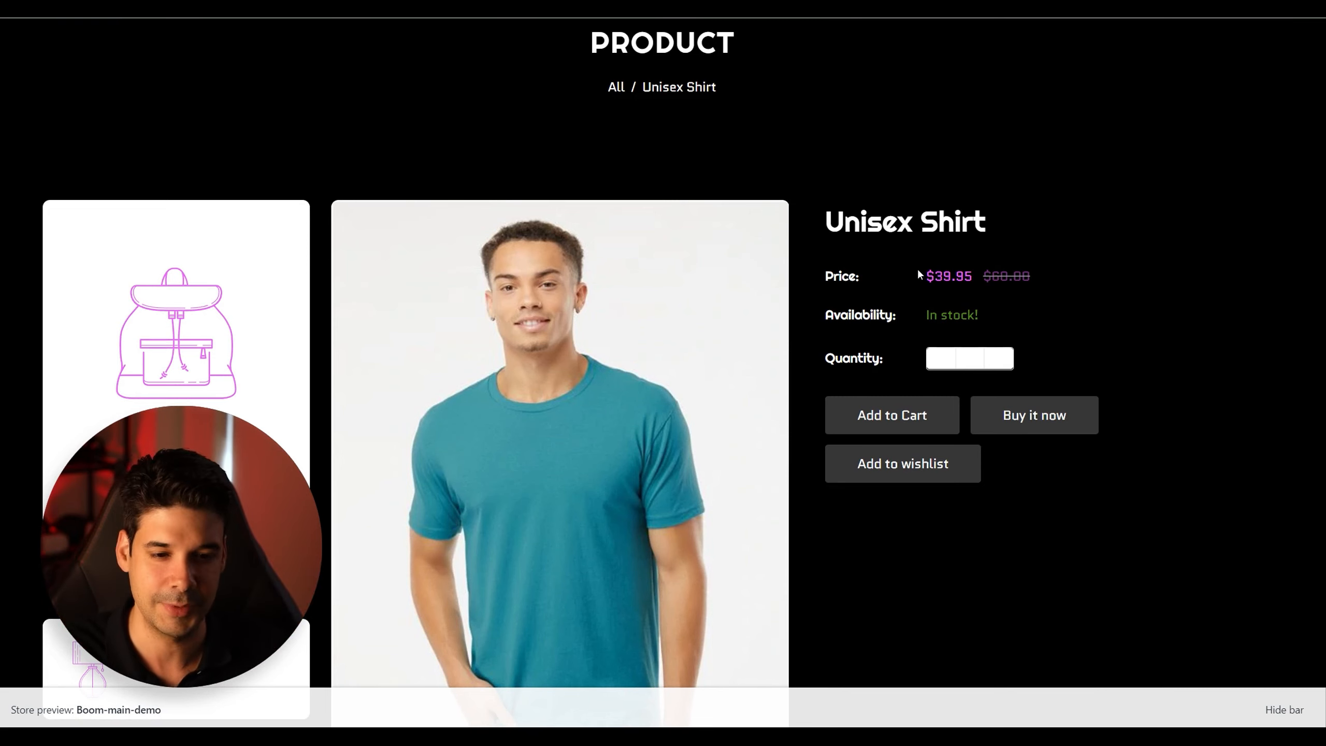
pyautogui.click(985, 286)
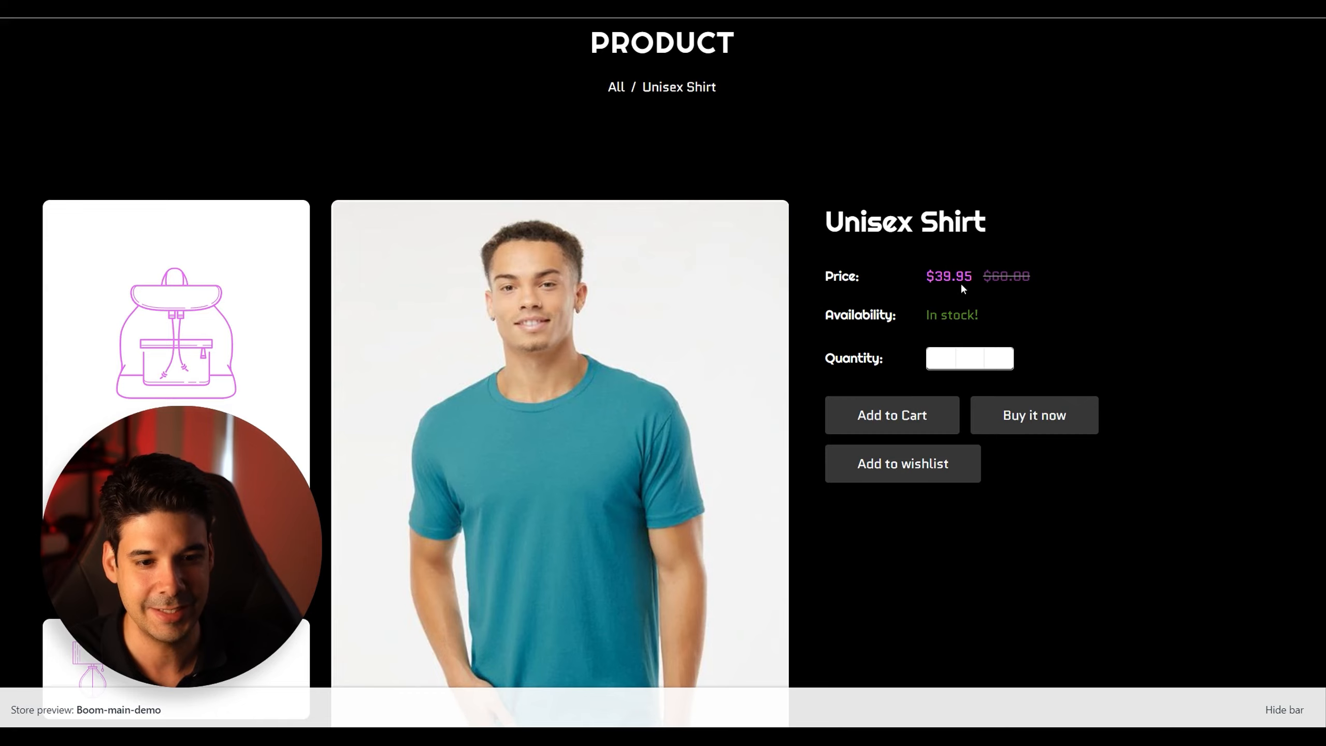
pyautogui.scroll(-2, 965, 287)
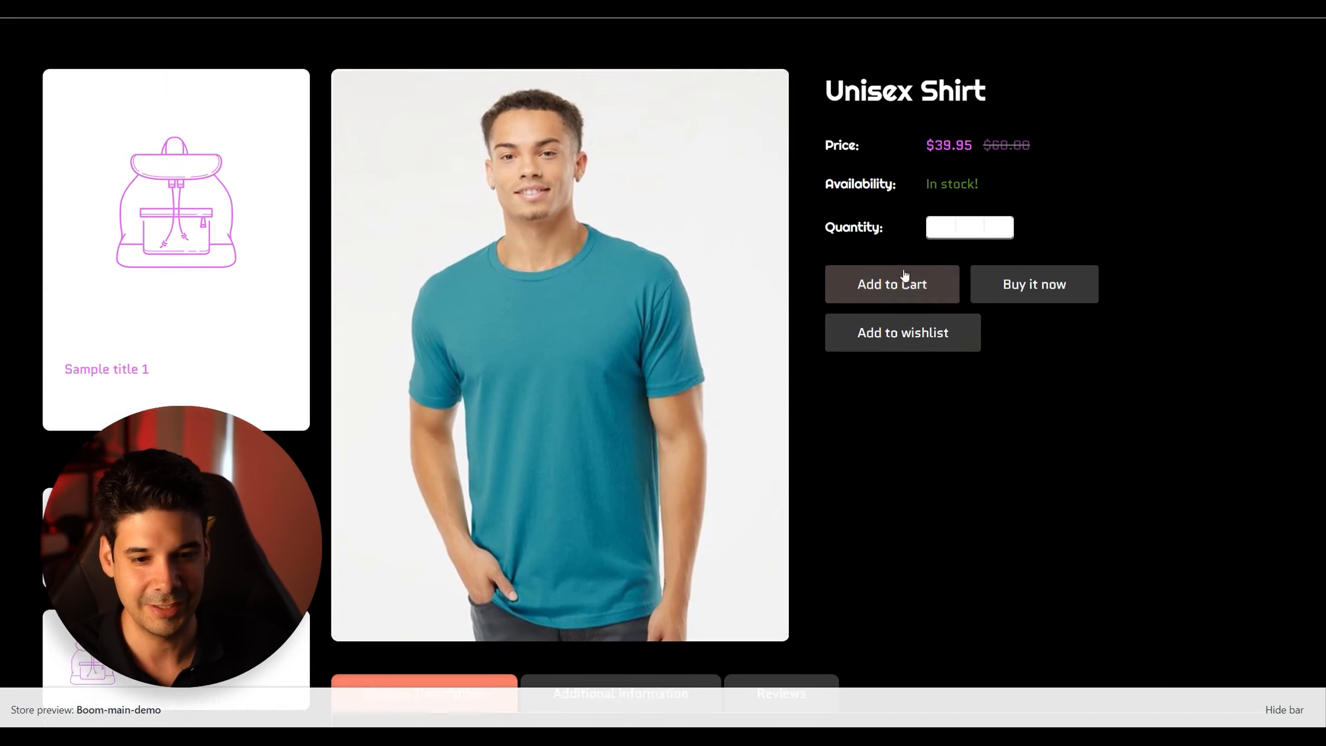
pyautogui.scroll(-4, 888, 412)
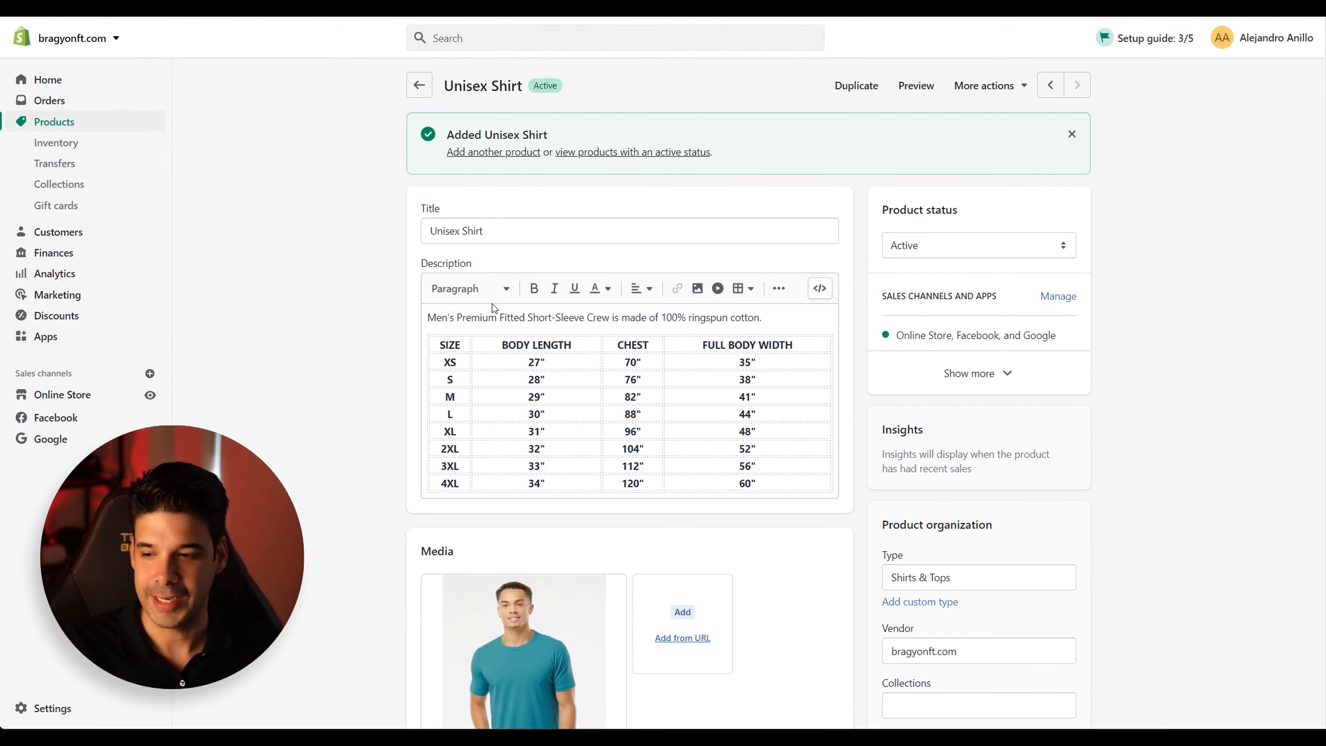
# Open the Shopify App Store from the store's apps page and browse the recommended, popular and spotlight apps
pyautogui.click(47, 338)
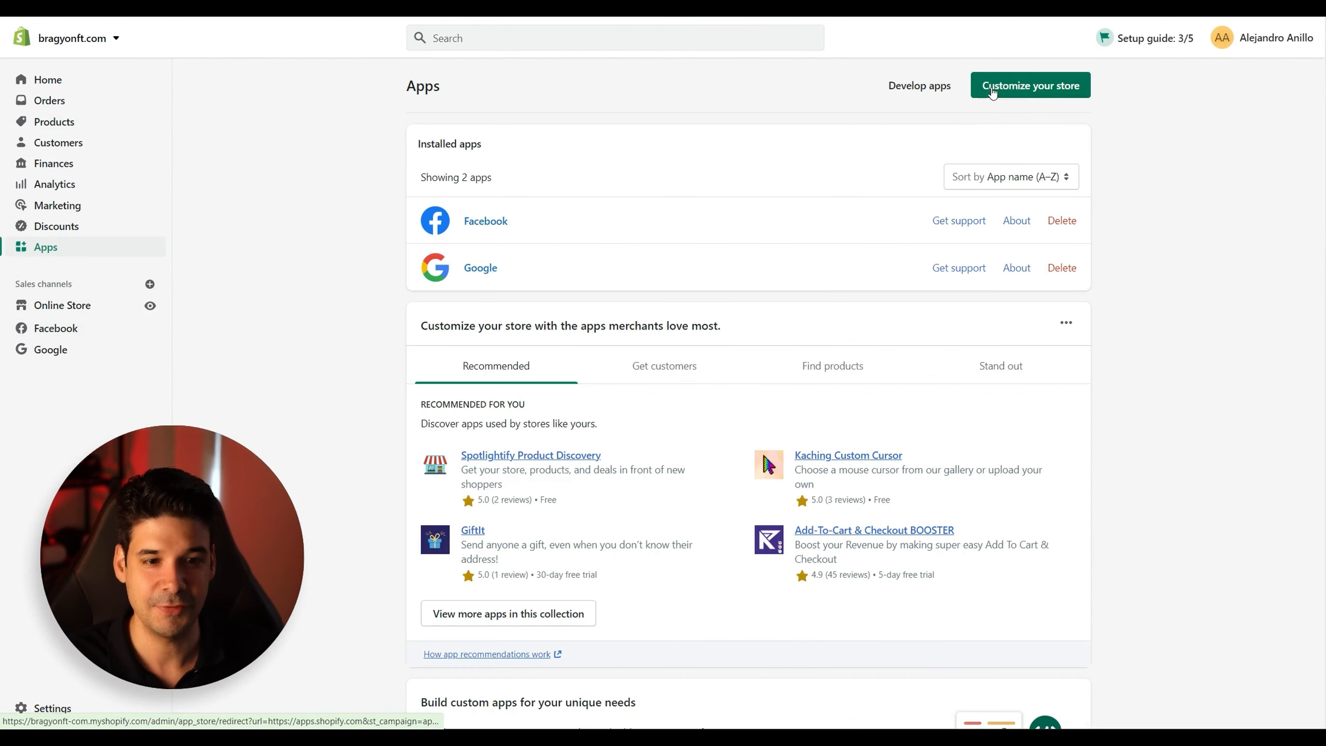
pyautogui.click(1042, 91)
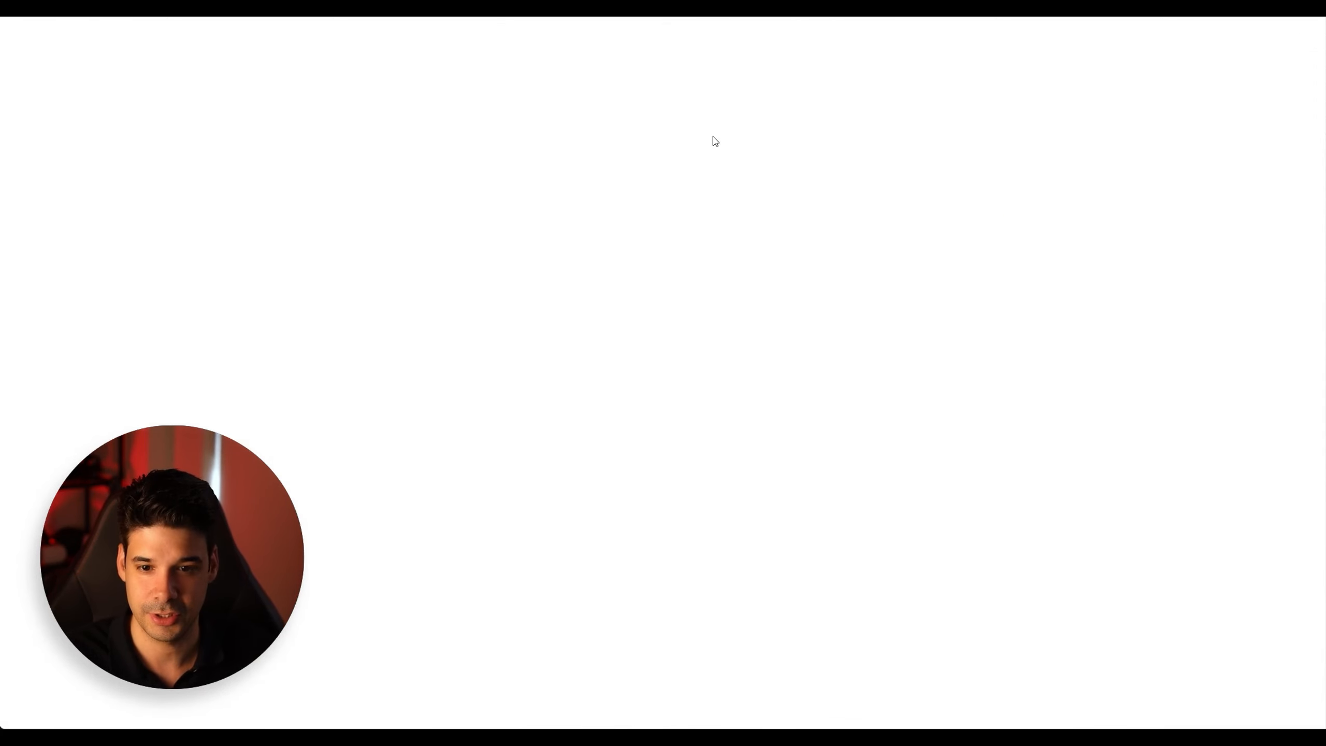
pyautogui.scroll(-15, 677, 227)
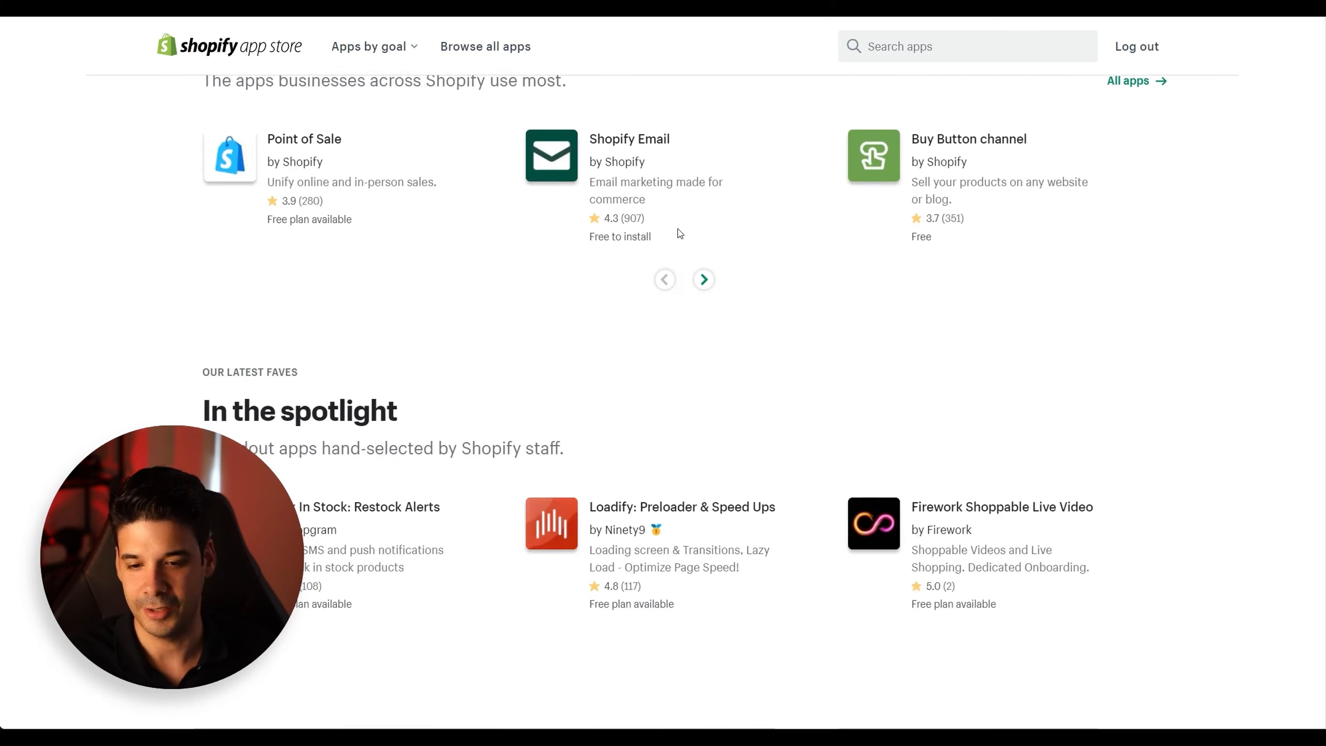
pyautogui.scroll(-5, 680, 233)
pyautogui.scroll(10, 681, 236)
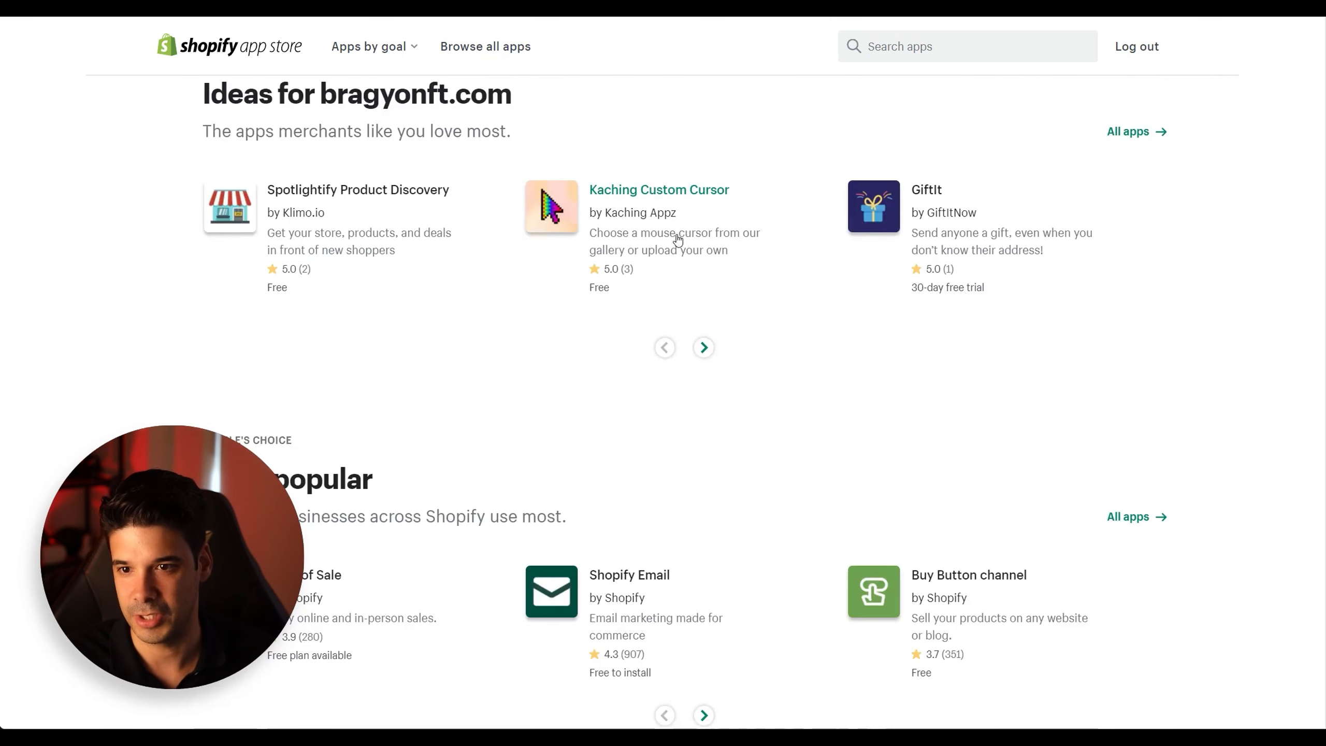
pyautogui.scroll(8, 678, 239)
# Search the app store for lumise and open the Lumise - POD Product Designer listing
pyautogui.click(297, 330)
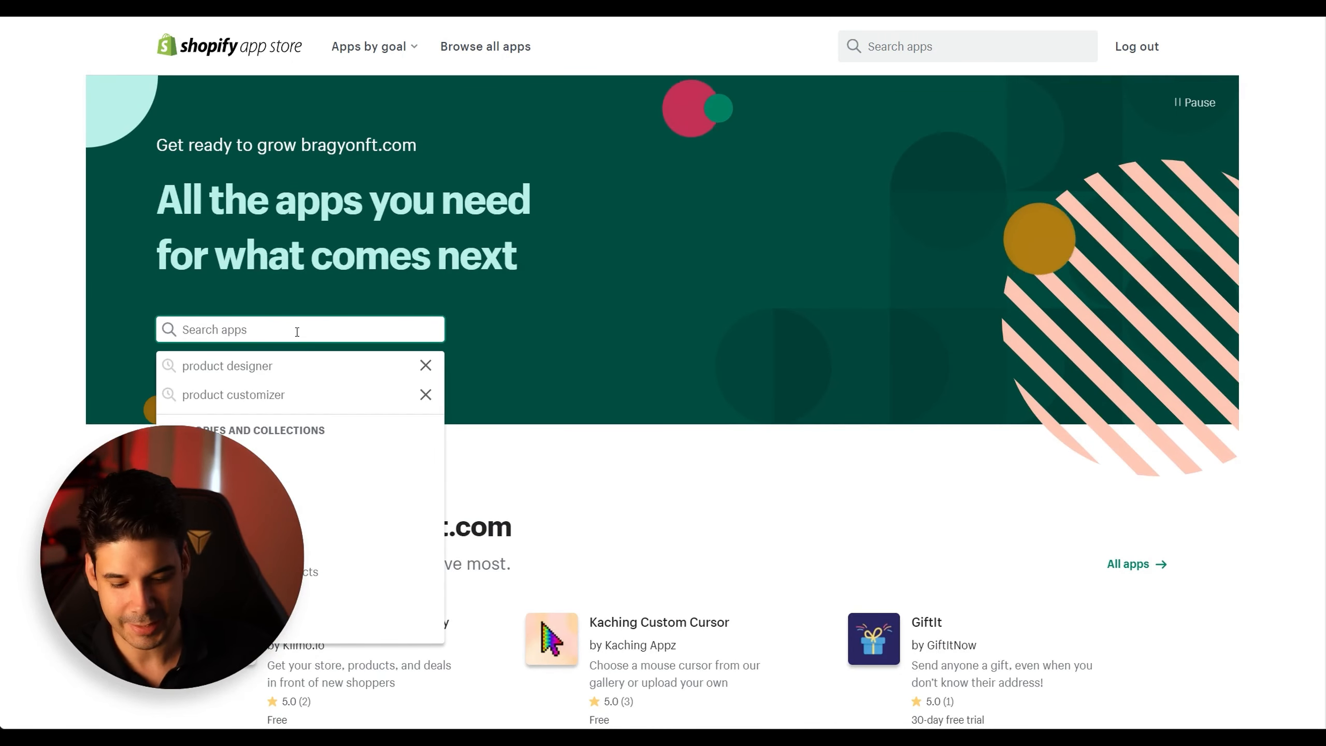
pyautogui.write('lumi')
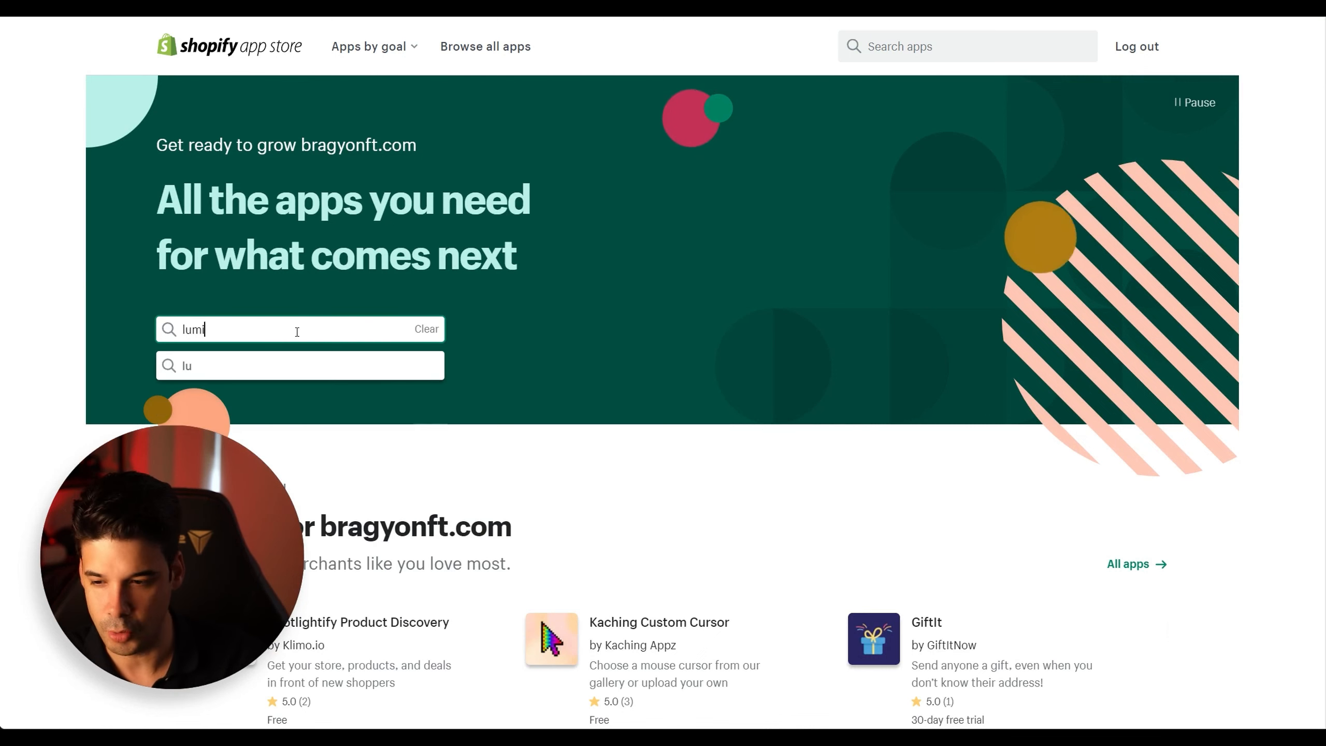
pyautogui.write('se')
pyautogui.click(288, 364)
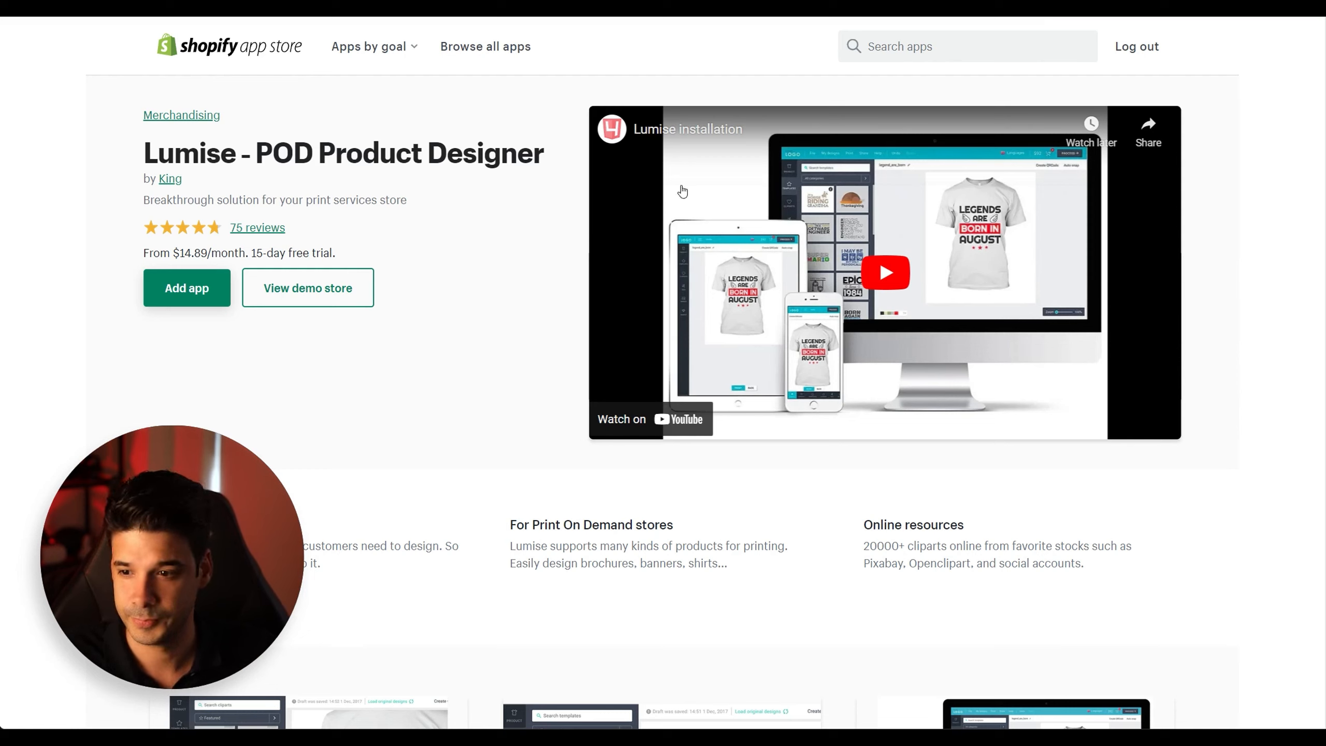
# Install the Lumise - POD Product Designer app and approve its LUMISE BASIC subscription
pyautogui.click(189, 297)
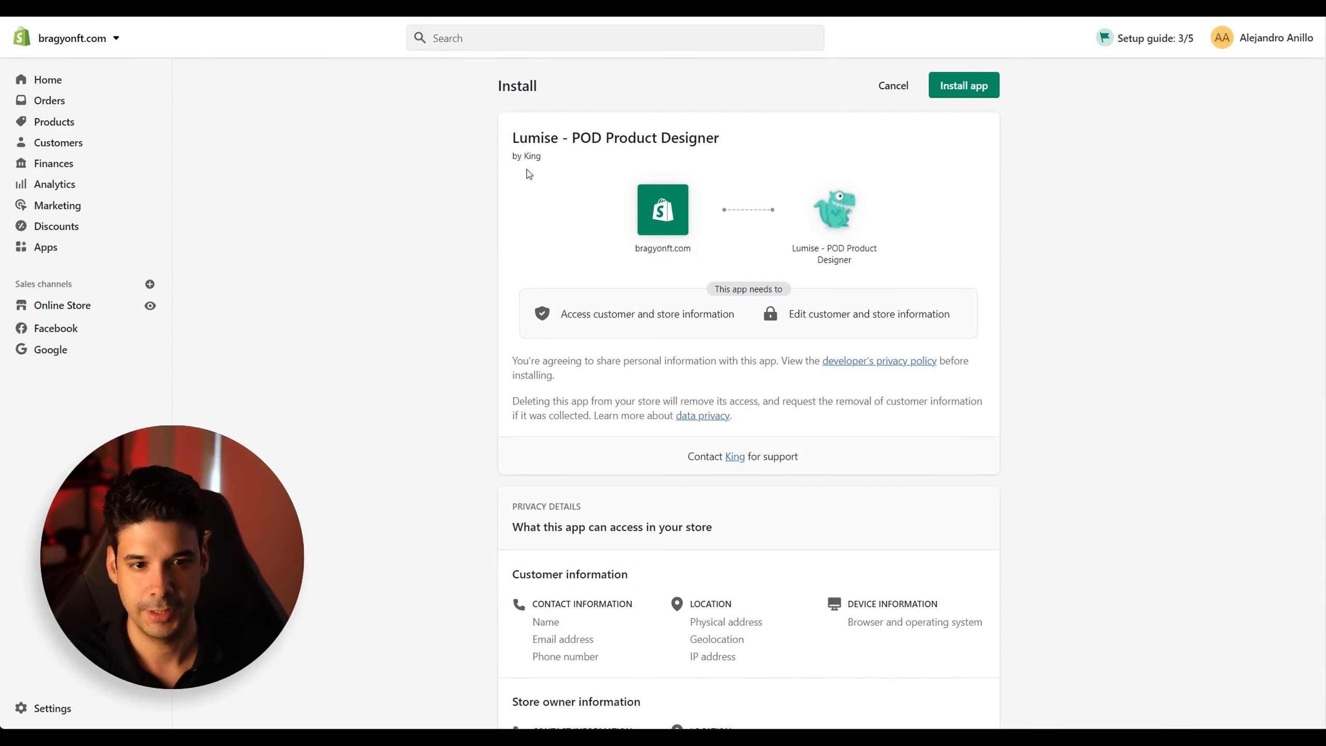
pyautogui.click(960, 86)
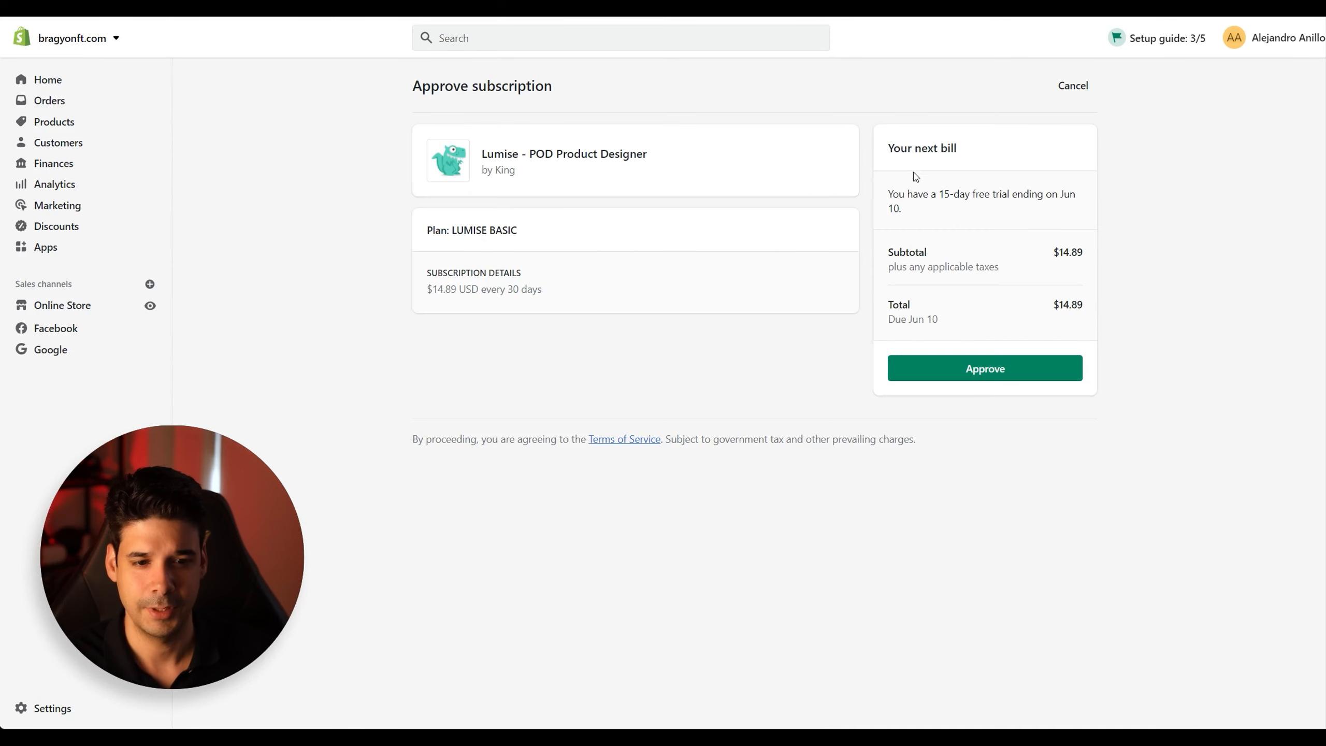
pyautogui.moveTo(931, 194); pyautogui.dragTo(1034, 192)
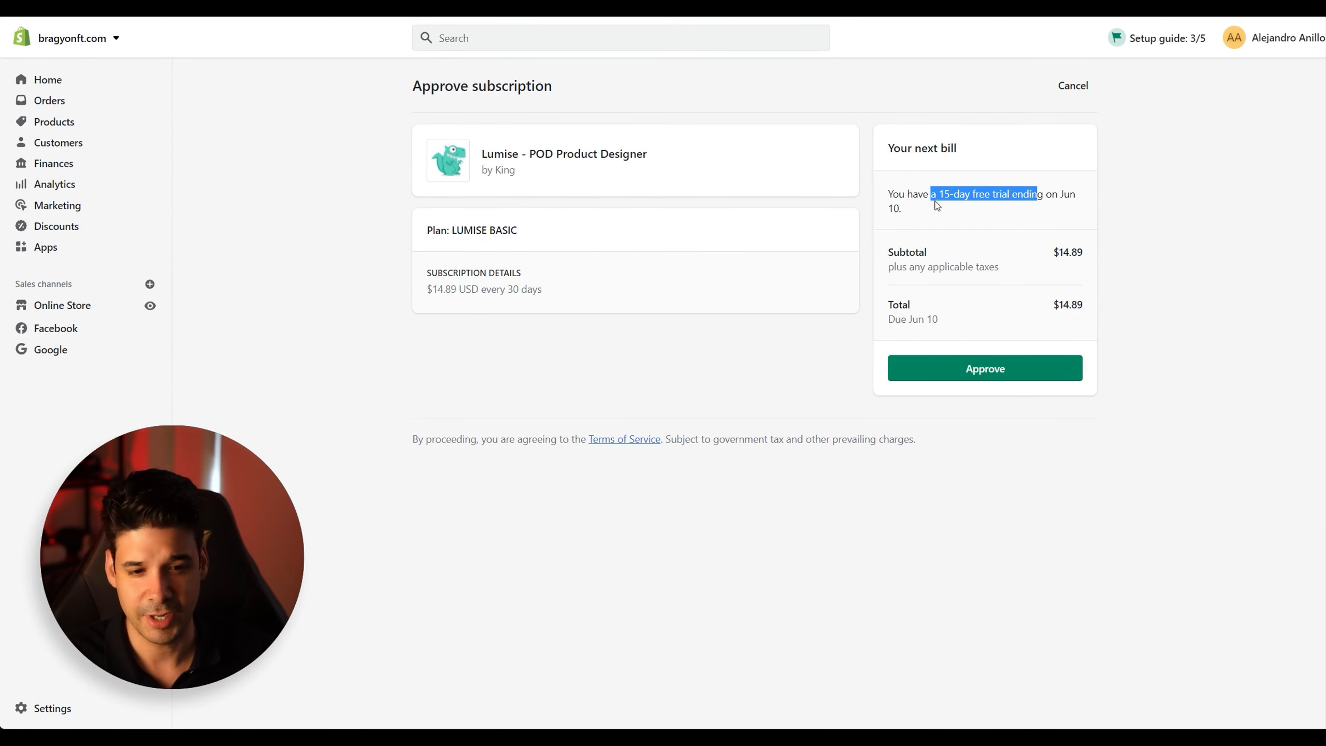
pyautogui.click(920, 208)
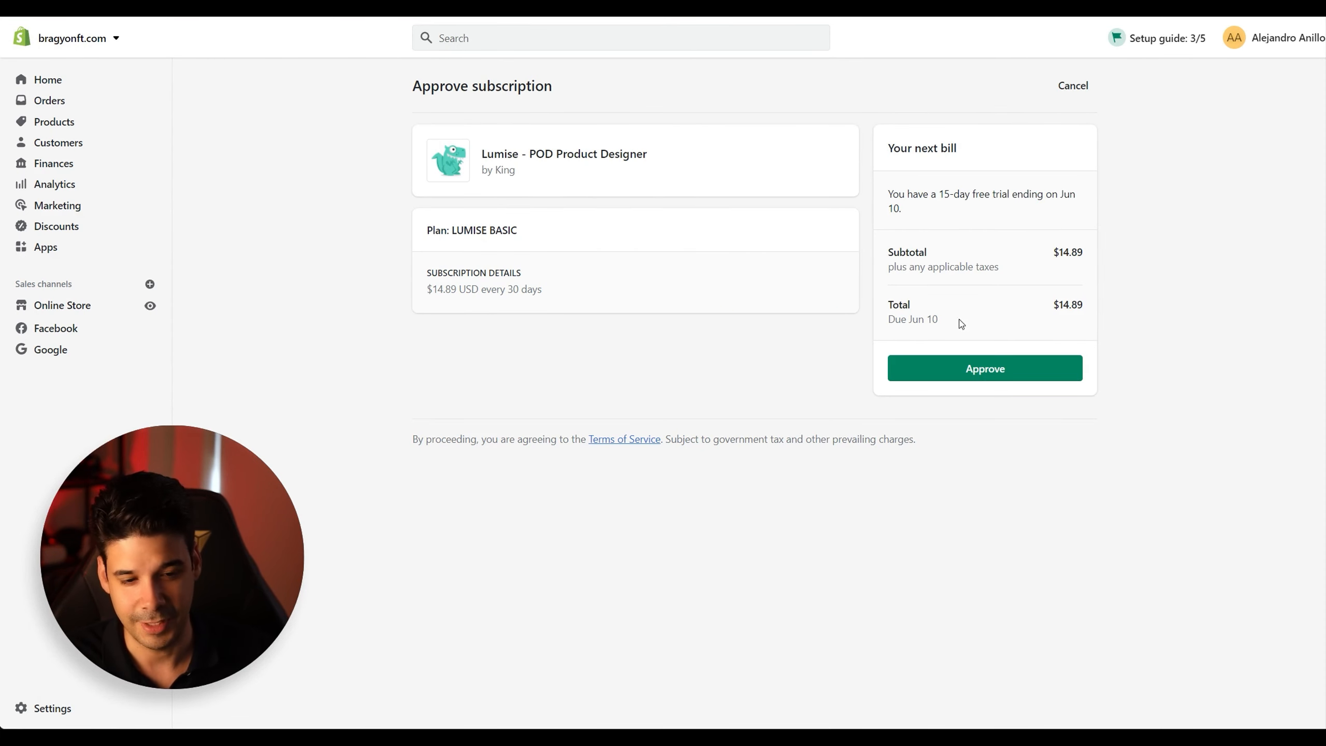
pyautogui.click(985, 377)
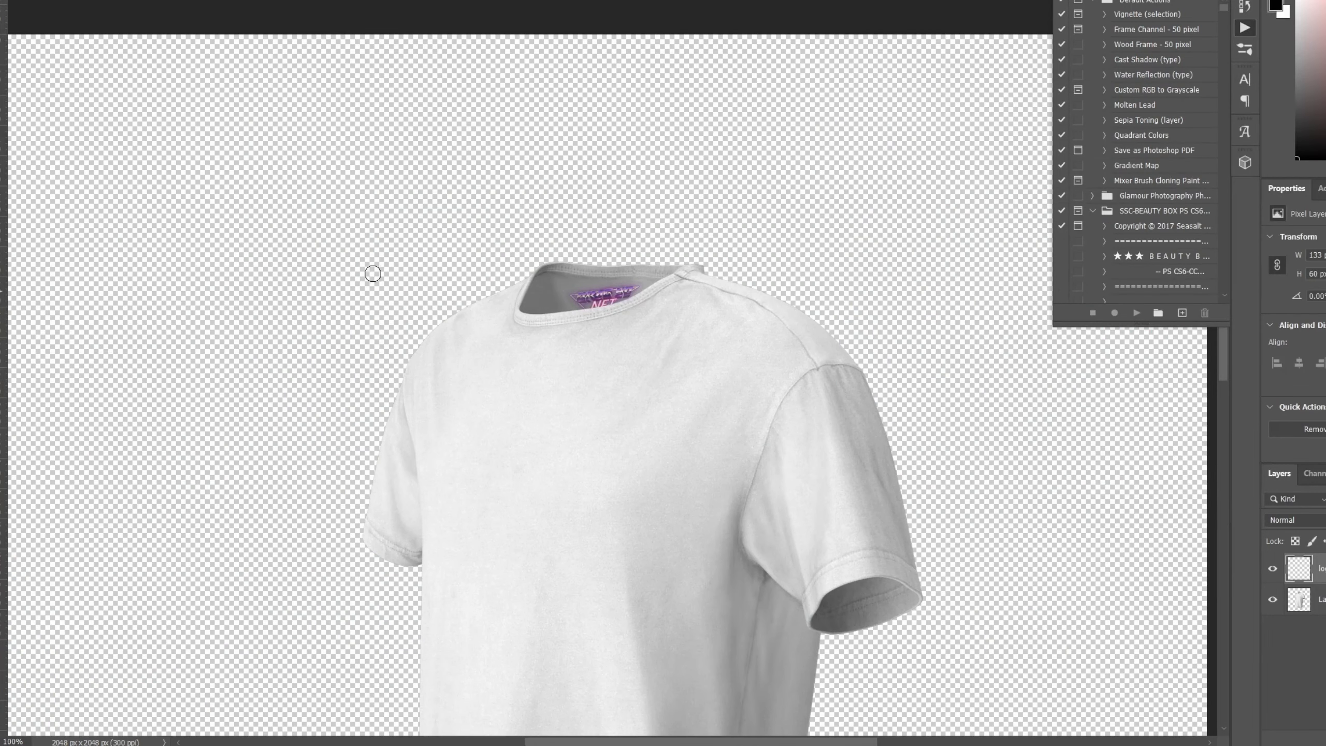
# Switch to Photoshop and crop the white T-shirt canvas closely around the shirt on all sides
pyautogui.press('v')
pyautogui.click(127, 151)
pyautogui.hotkey('ctrl', '-')
pyautogui.hotkey('ctrl', '-')
pyautogui.press('c')
pyautogui.moveTo(306, 54); pyautogui.dragTo(465, 134)
pyautogui.moveTo(728, 592); pyautogui.dragTo(755, 610)
pyautogui.press('Return')
pyautogui.press('v')
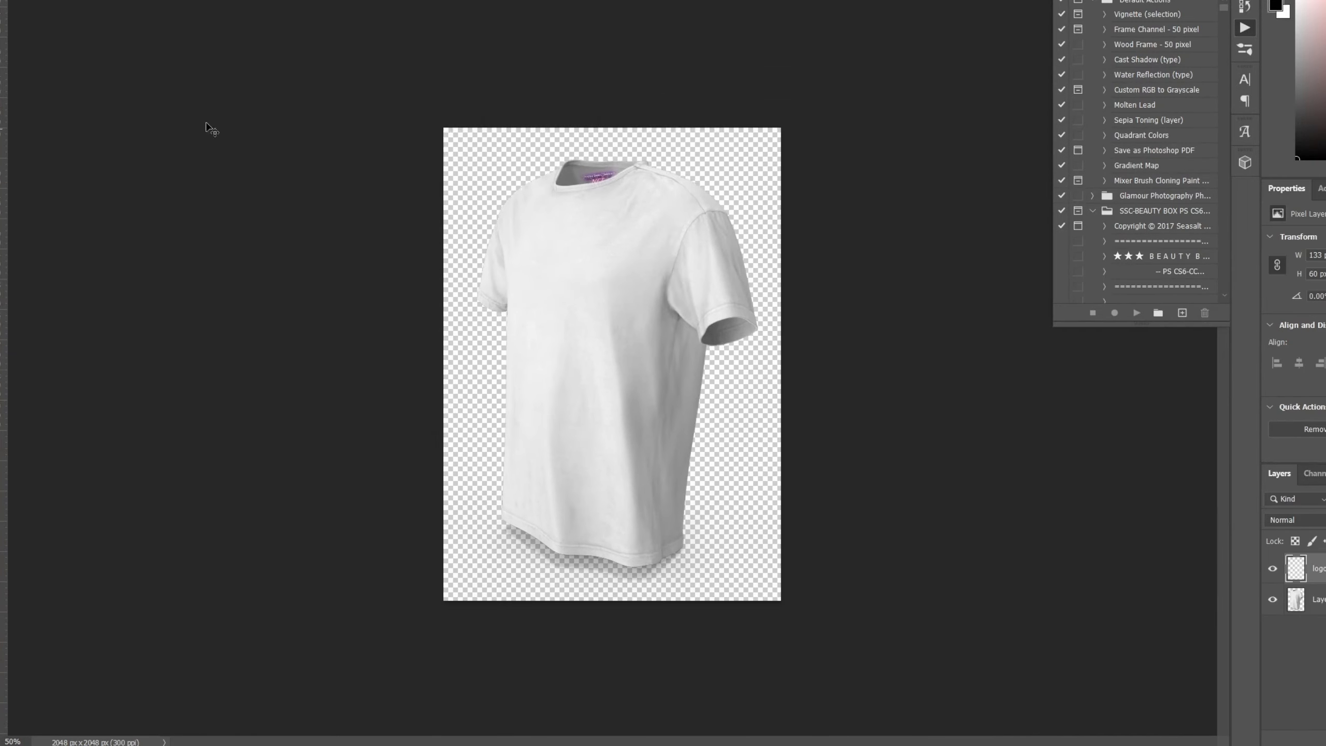
# Save the cropped shirt image under the file name white-Unisex-shirt
pyautogui.hotkey('ctrl', 'shift', 's')
pyautogui.write('white-Unisex-shirt')
pyautogui.press('Return')
pyautogui.click(216, 204)
pyautogui.click(1074, 107)
pyautogui.click(1049, 128)
pyautogui.click(1001, 591)
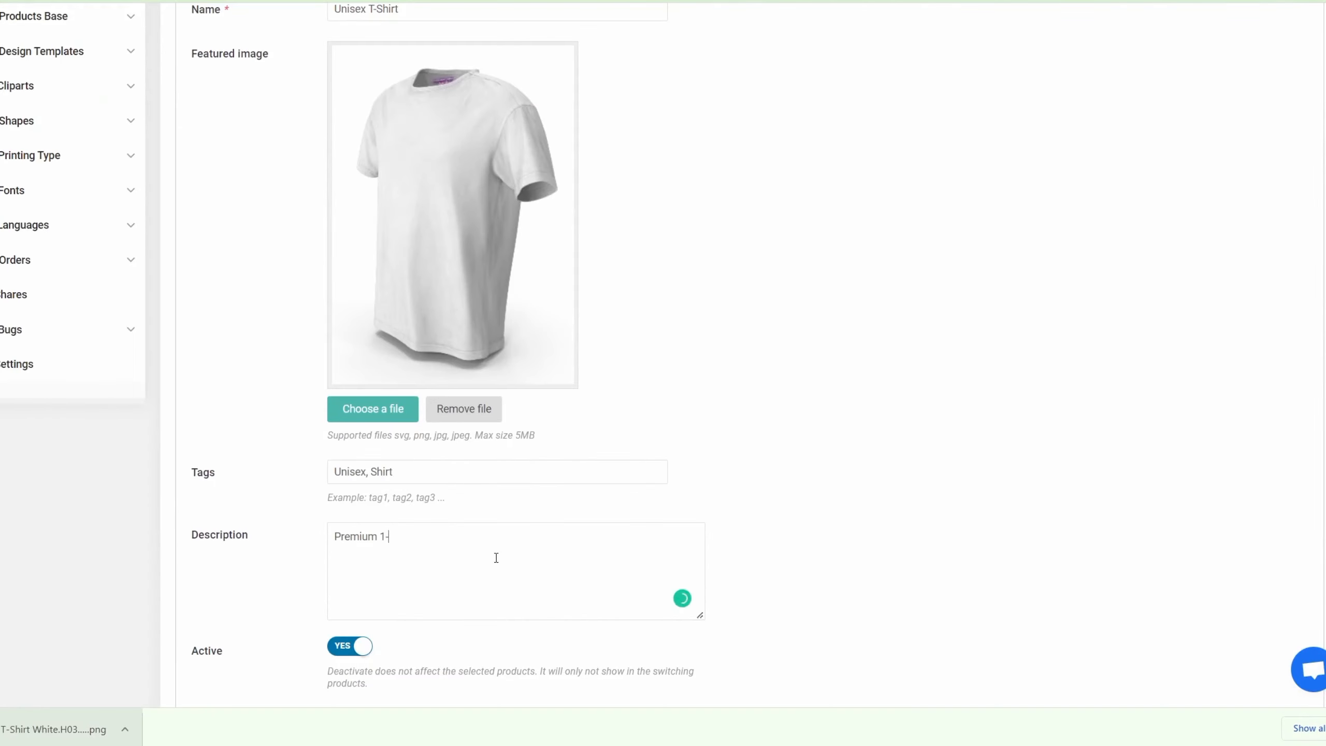
# Switch to Lumise and save a product named Premium Unisex T-Shirt with the white shirt thumbnail and description Premium 100% Cotton T-Shirt
pyautogui.click(275, 118)
pyautogui.click(509, 266)
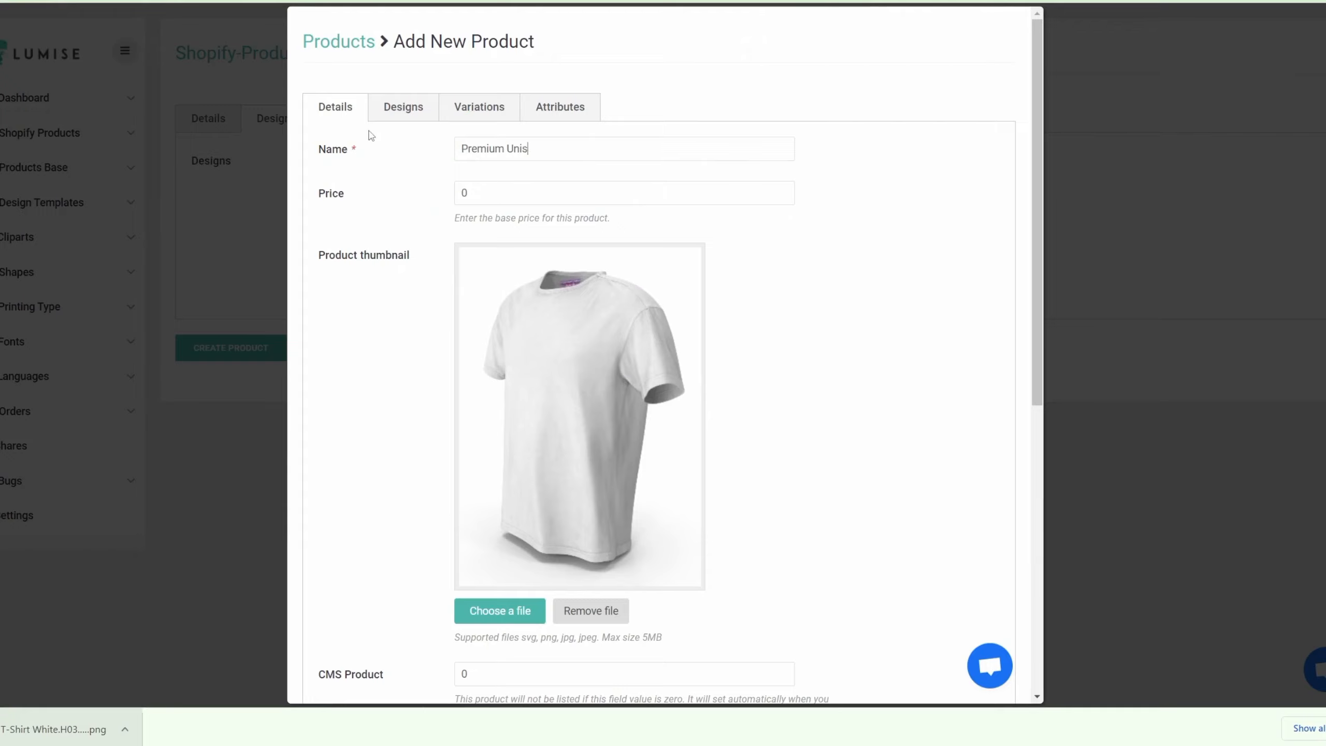
pyautogui.scroll(-4, 509, 500)
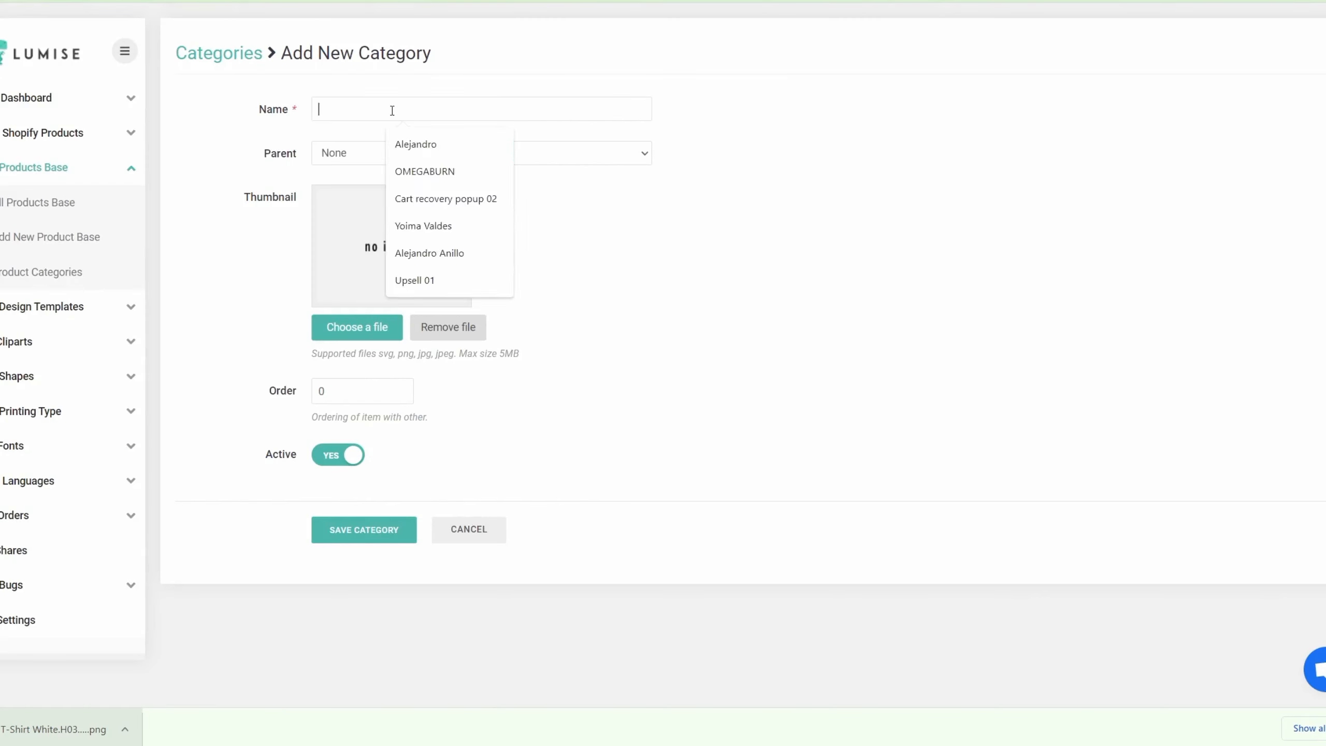
pyautogui.click(354, 326)
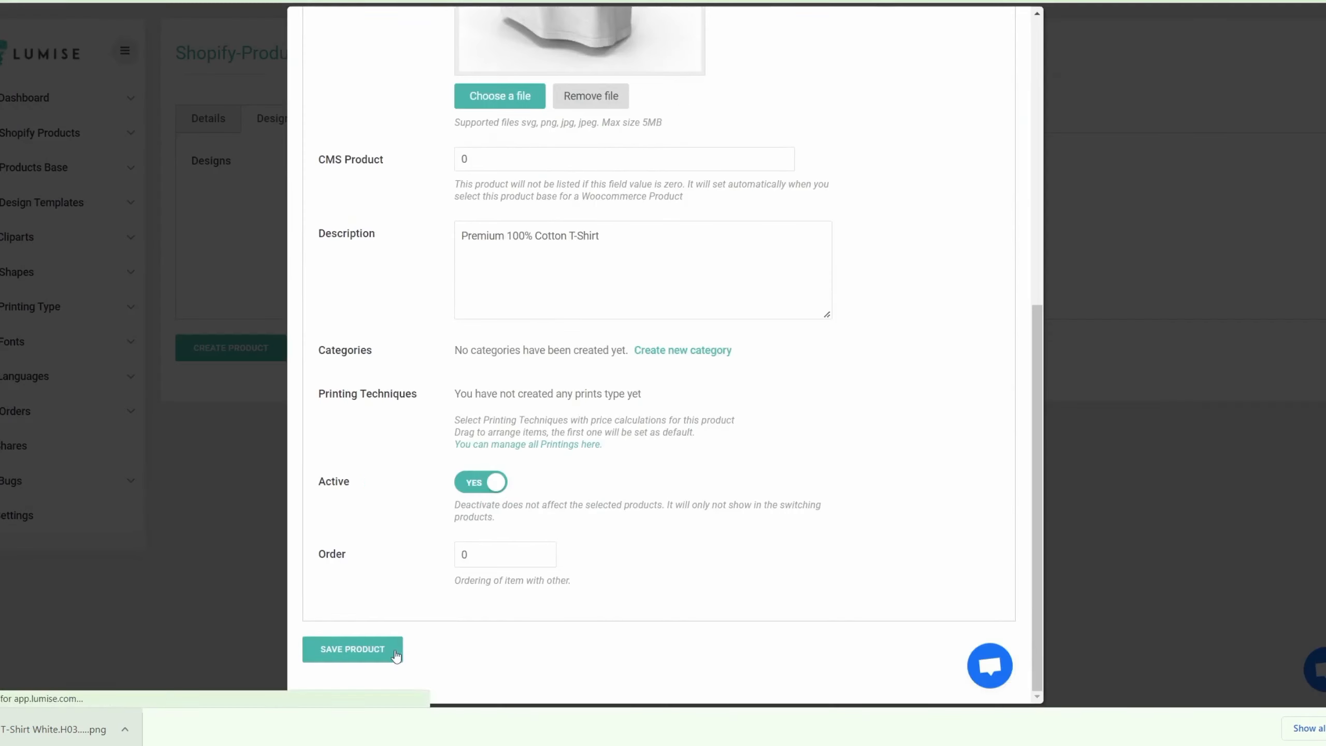
pyautogui.click(646, 581)
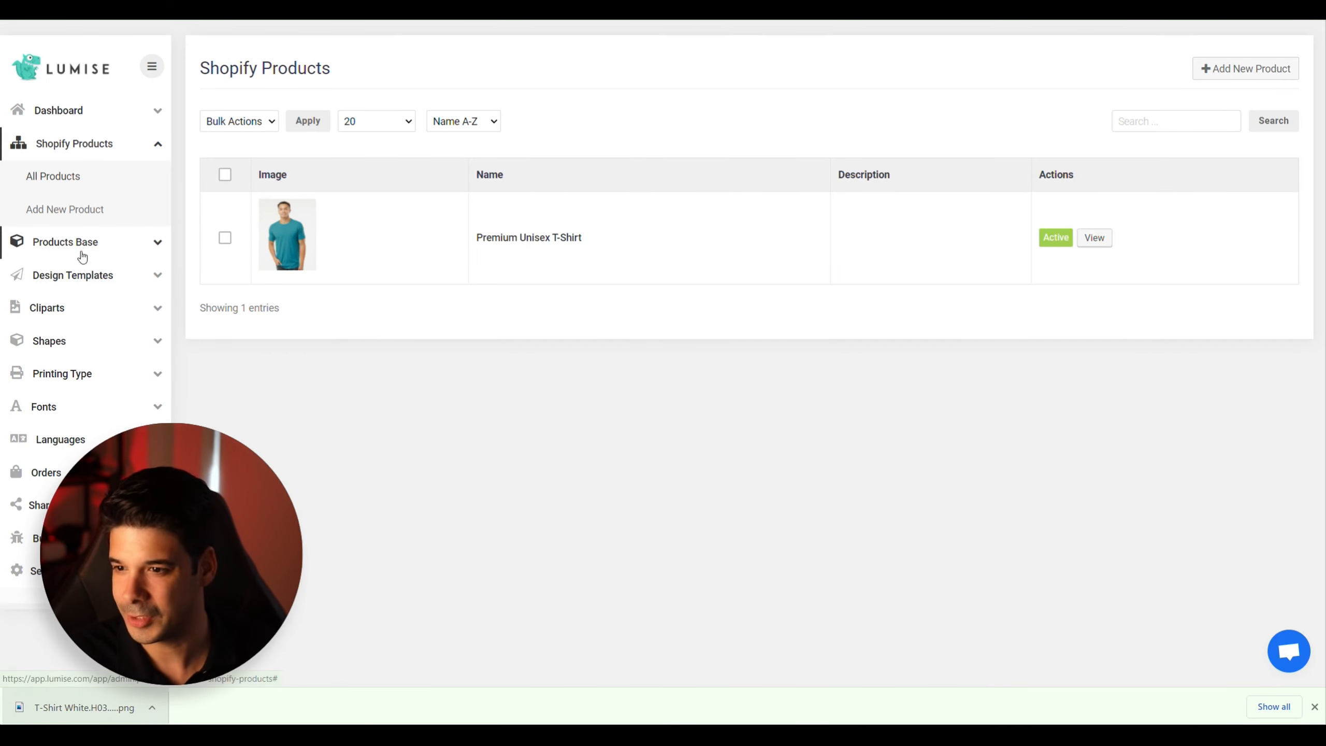
# Open the Premium Unisex T-Shirt product base and review its front design area and print size settings
pyautogui.click(85, 247)
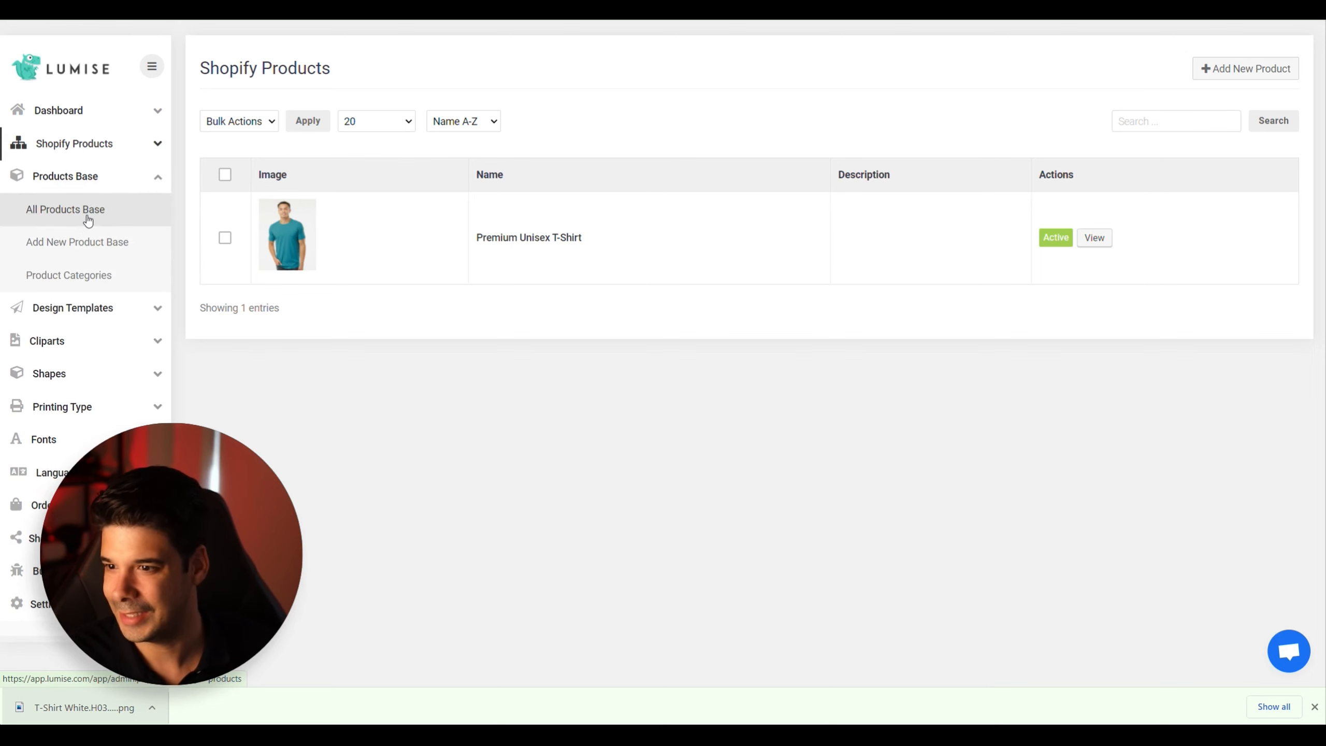
pyautogui.click(87, 220)
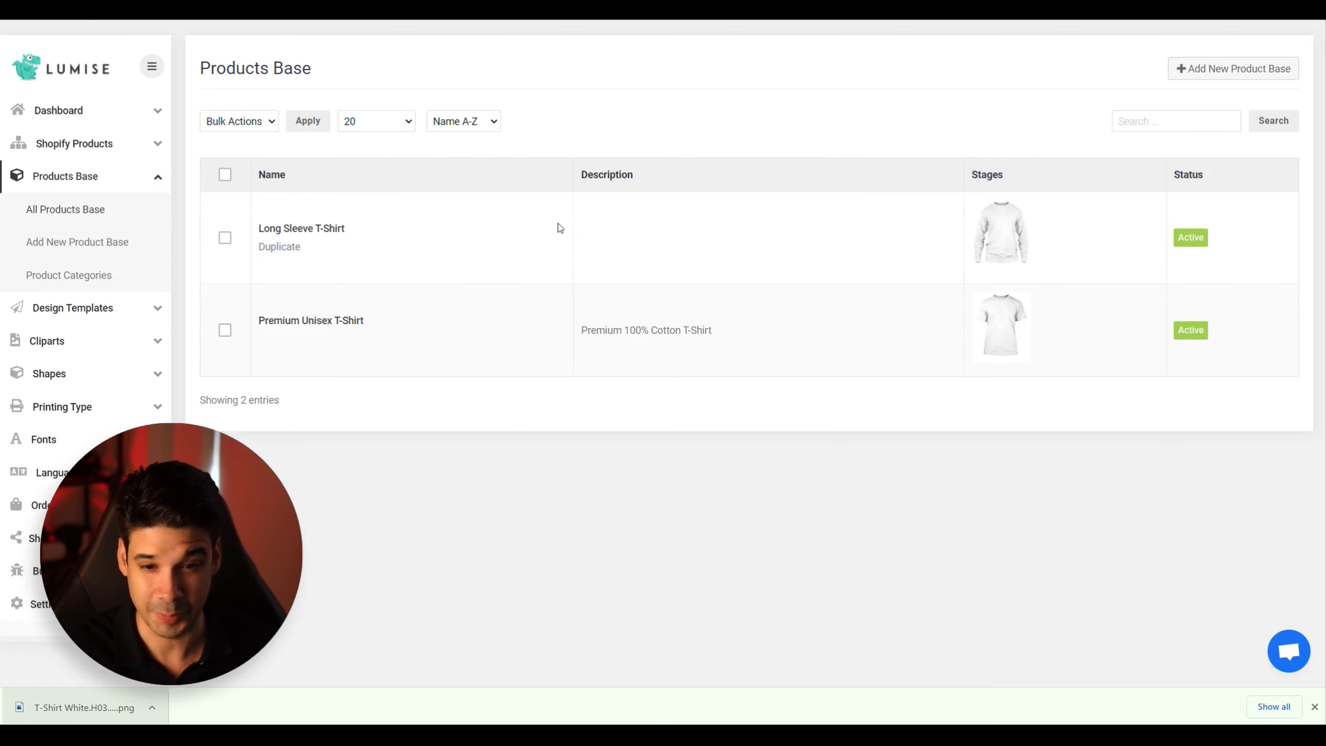
pyautogui.click(316, 320)
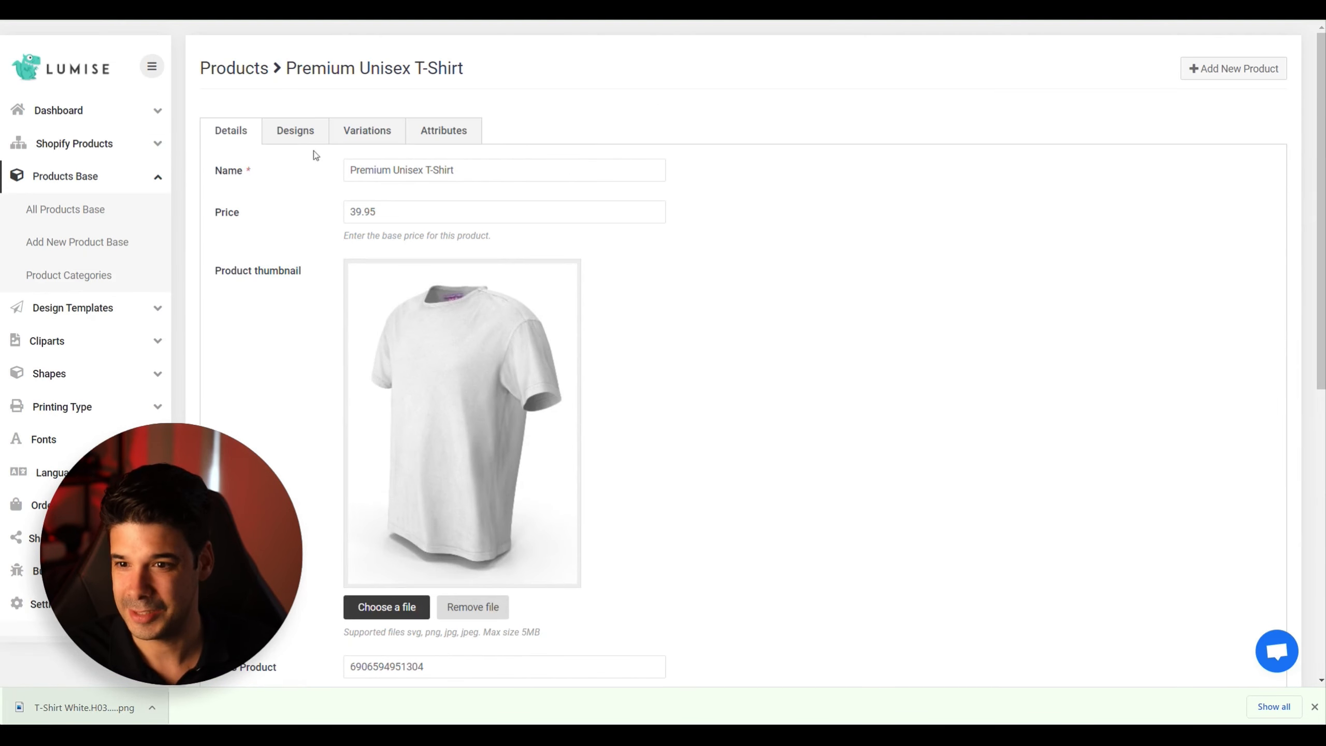
pyautogui.click(290, 132)
pyautogui.scroll(-1, 648, 410)
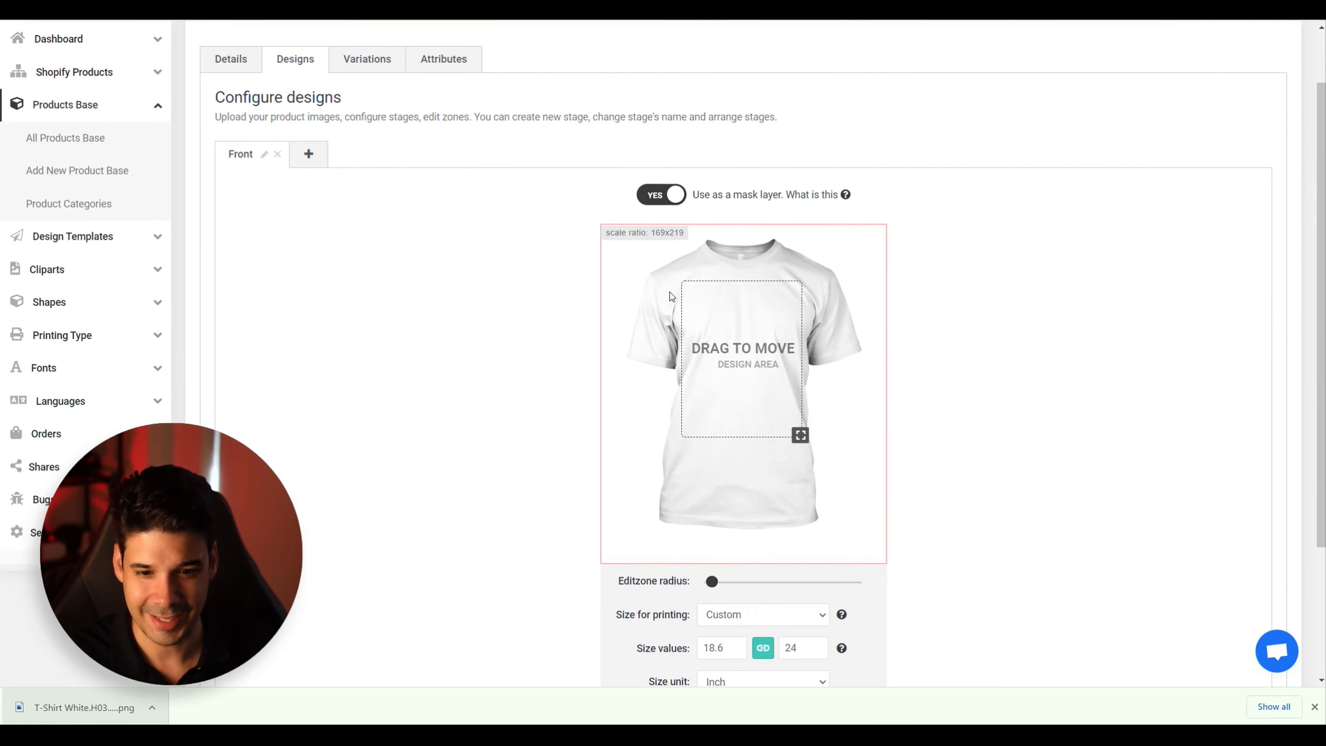
pyautogui.scroll(-3, 731, 389)
pyautogui.scroll(5, 731, 389)
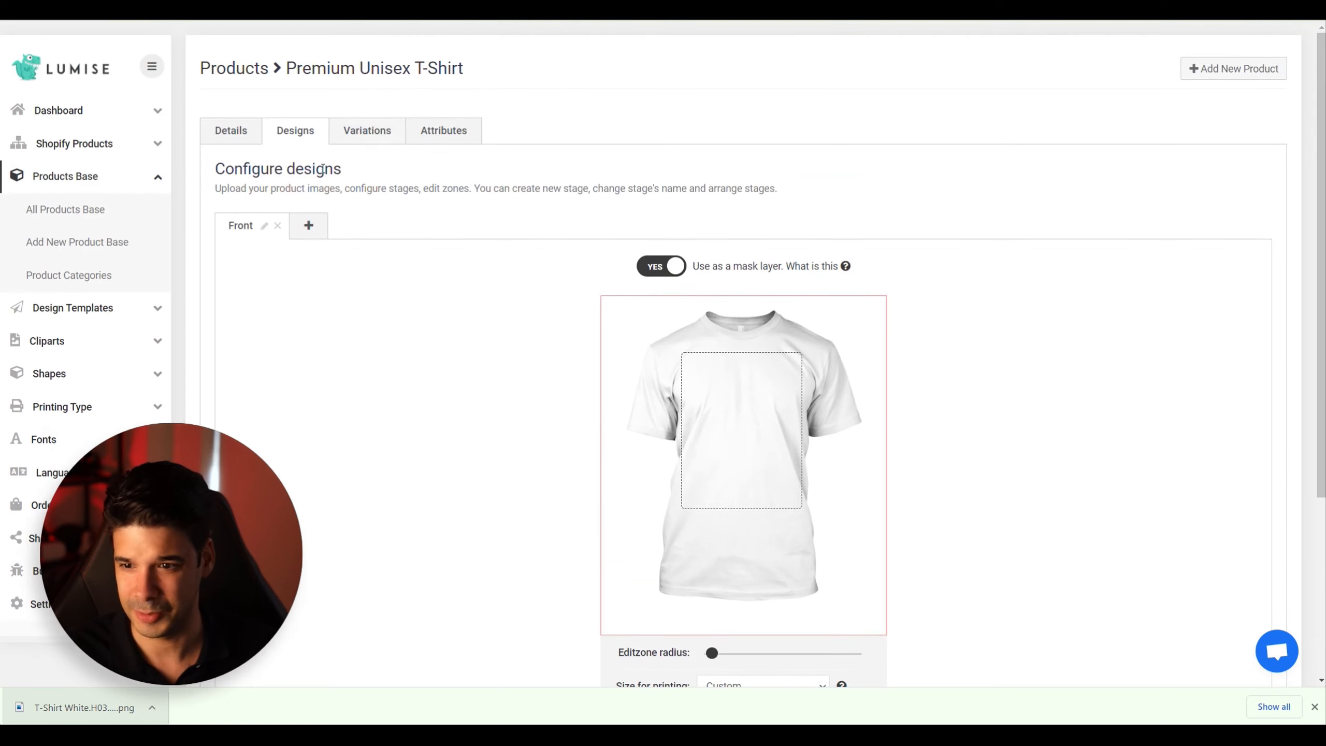
# Review the variations and attributes set up for the Premium Unisex T-Shirt product base
pyautogui.click(361, 132)
pyautogui.scroll(-5, 561, 389)
pyautogui.scroll(5, 468, 233)
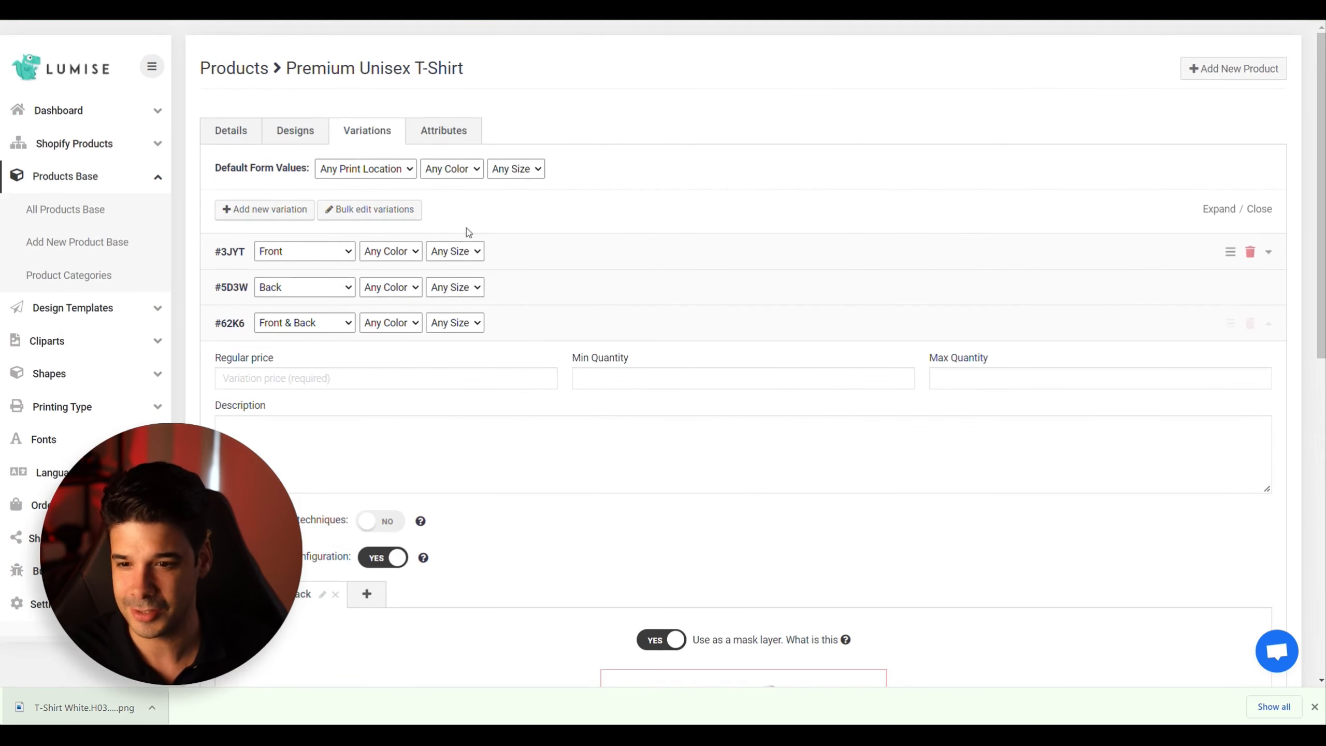
pyautogui.click(428, 135)
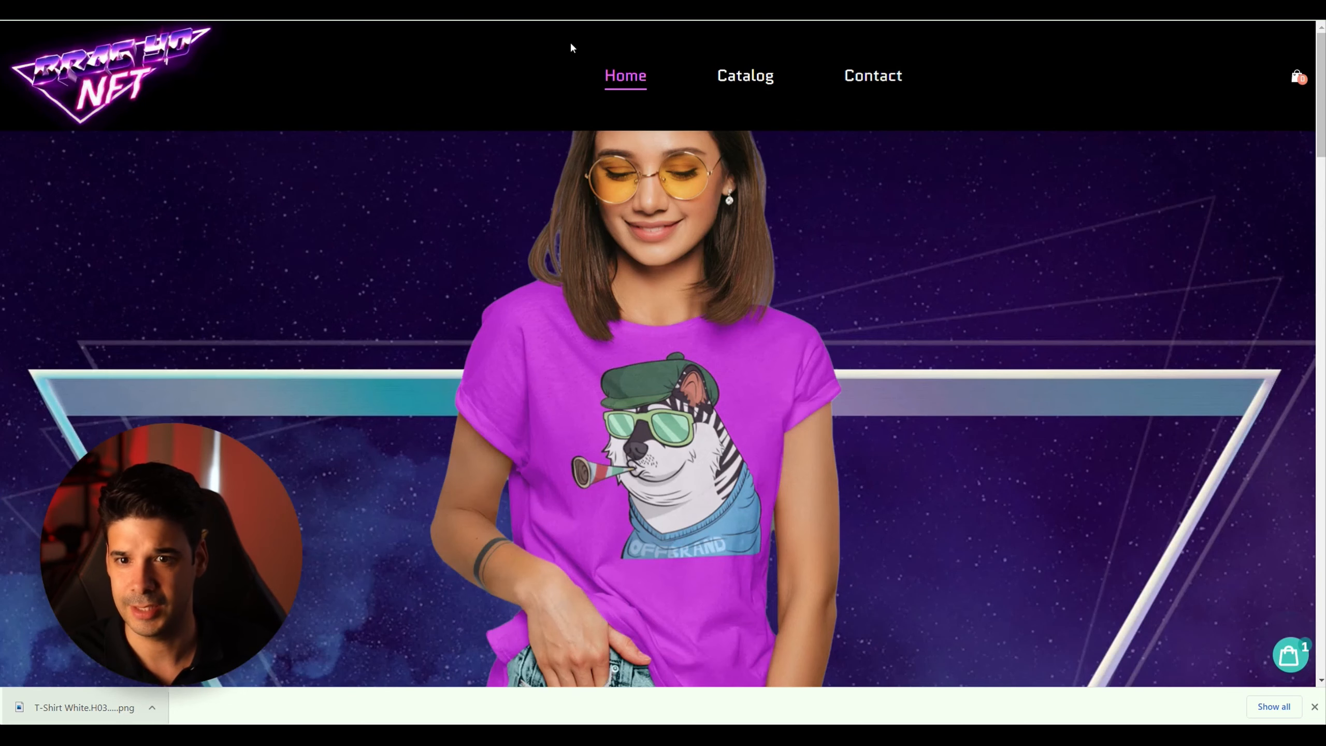
# Go from the storefront home page to the product designer and select the Premium Unisex T-Shirt to customize
pyautogui.scroll(-8, 700, 170)
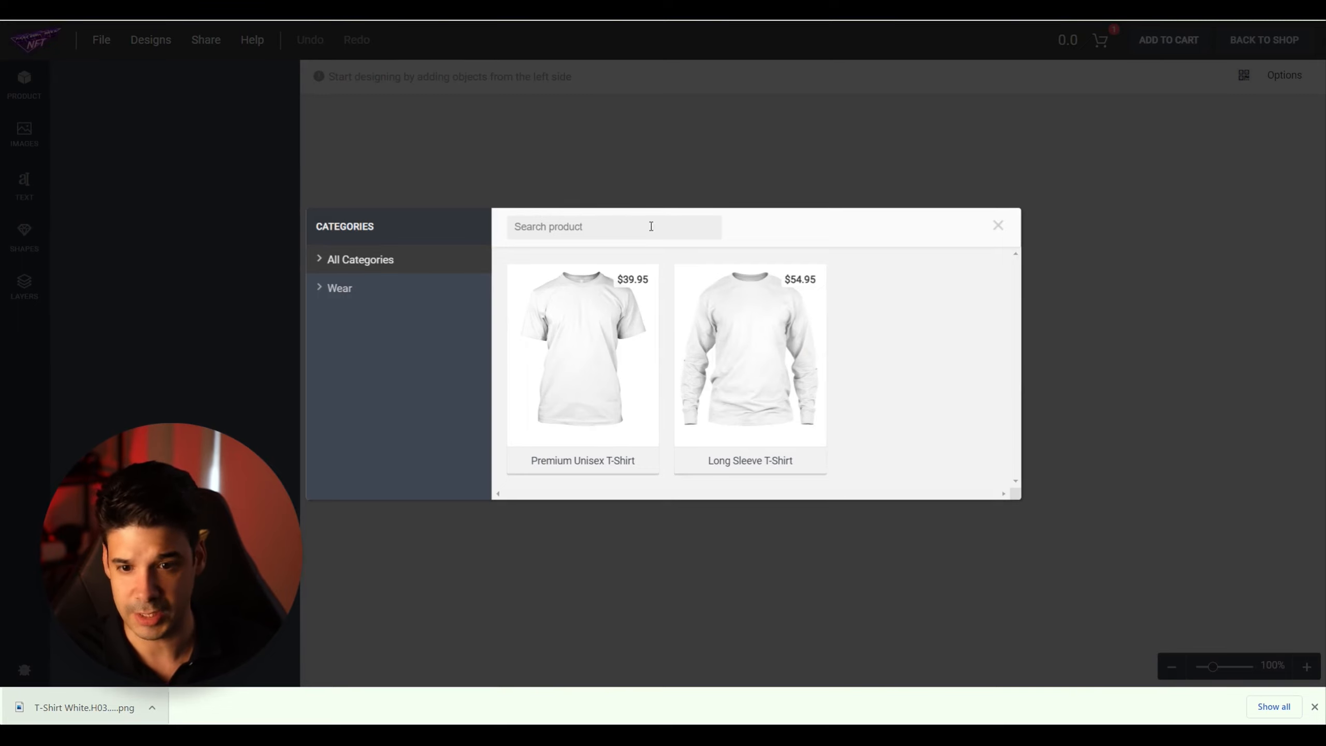
pyautogui.moveTo(618, 344)
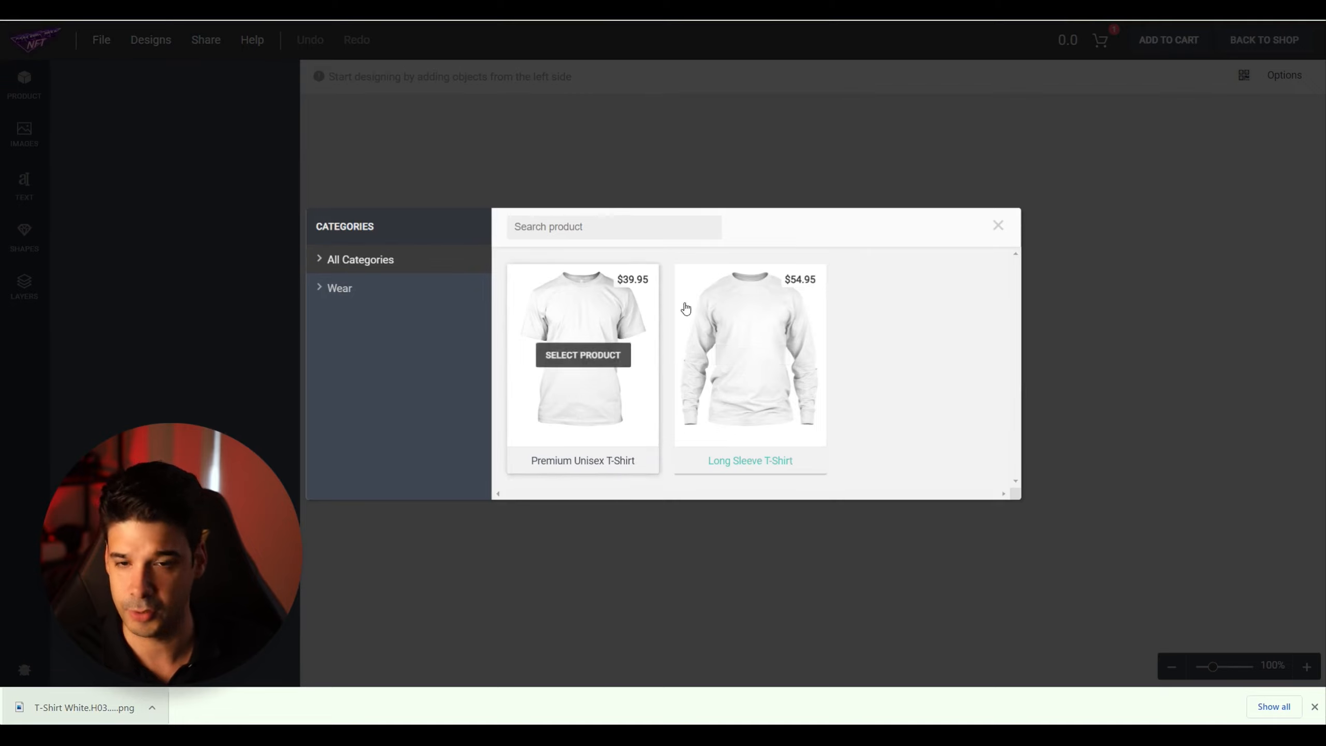
pyautogui.moveTo(740, 327)
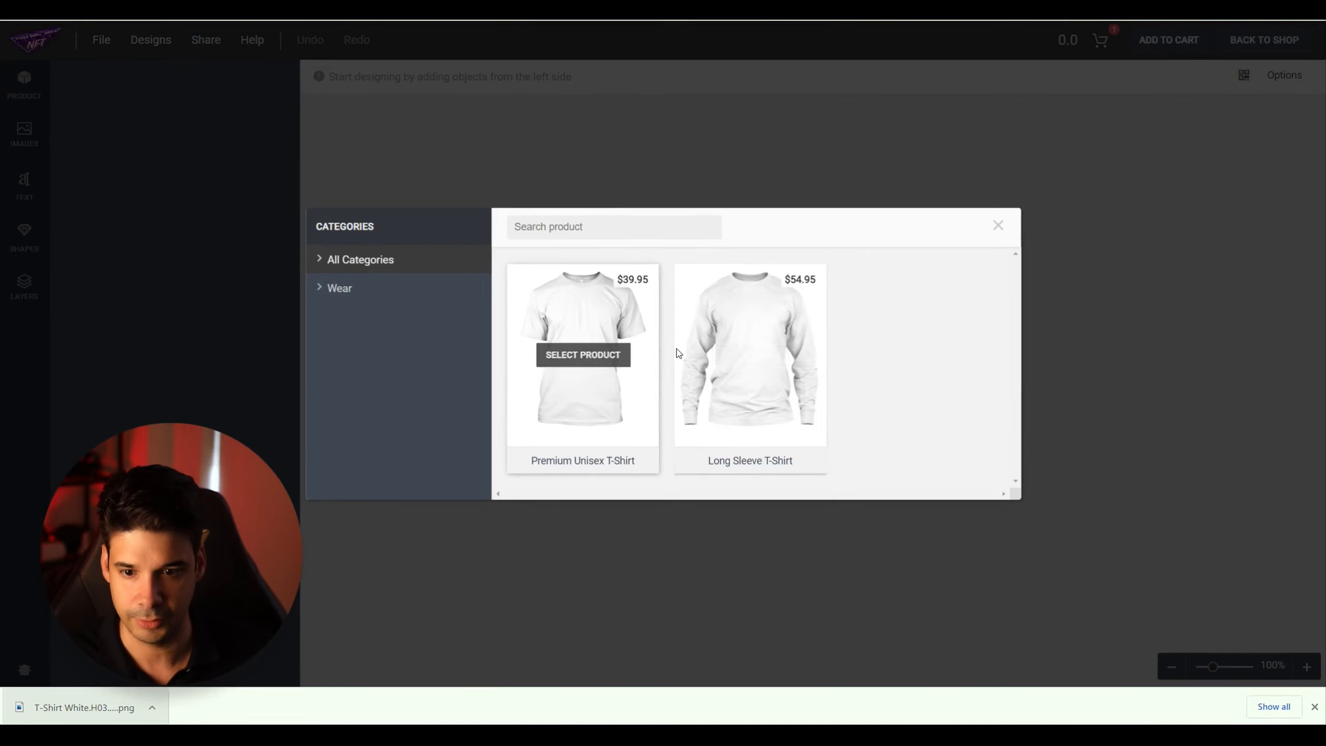
pyautogui.click(608, 330)
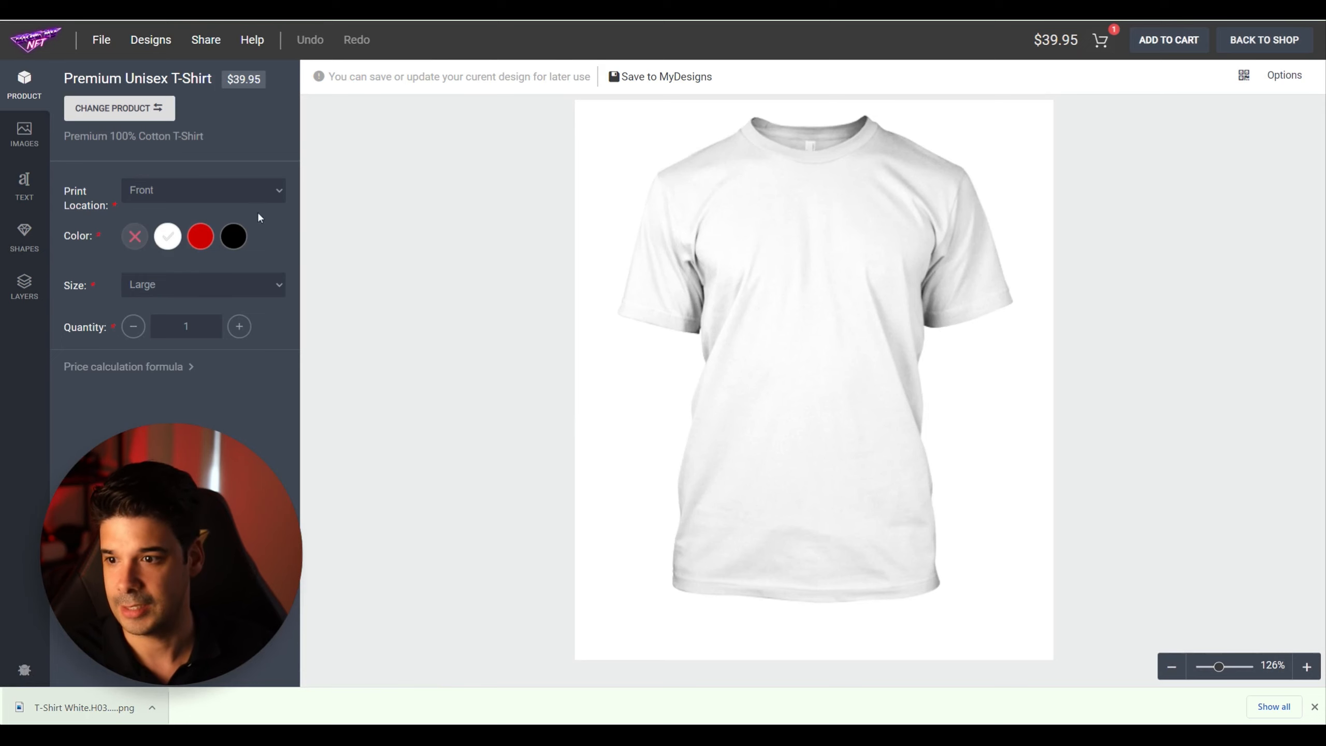
# Try the red and black shirt colors and set the shirt's color to red
pyautogui.click(200, 236)
pyautogui.click(234, 236)
pyautogui.click(201, 236)
# Preview the back print location, set it to Front & Back ($10.00), and set the shirt's size to Medium
pyautogui.click(275, 191)
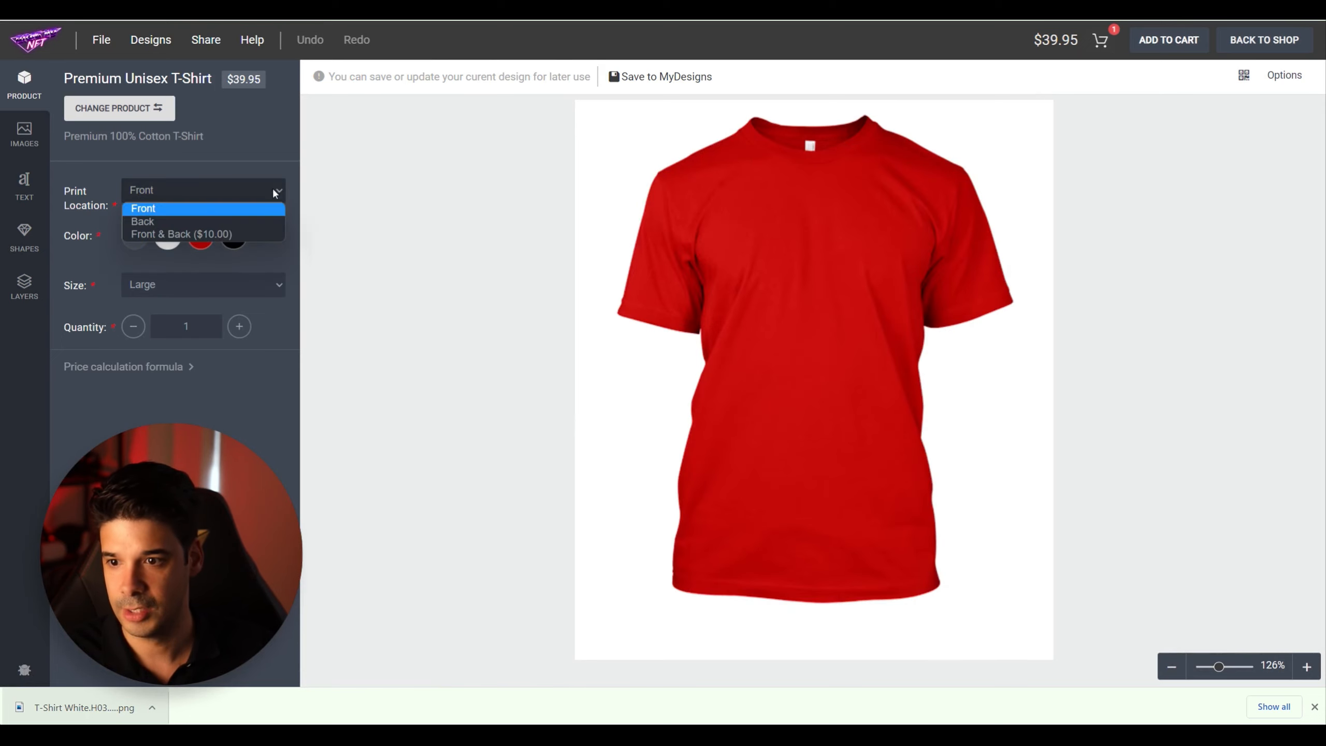
pyautogui.click(204, 222)
pyautogui.click(213, 191)
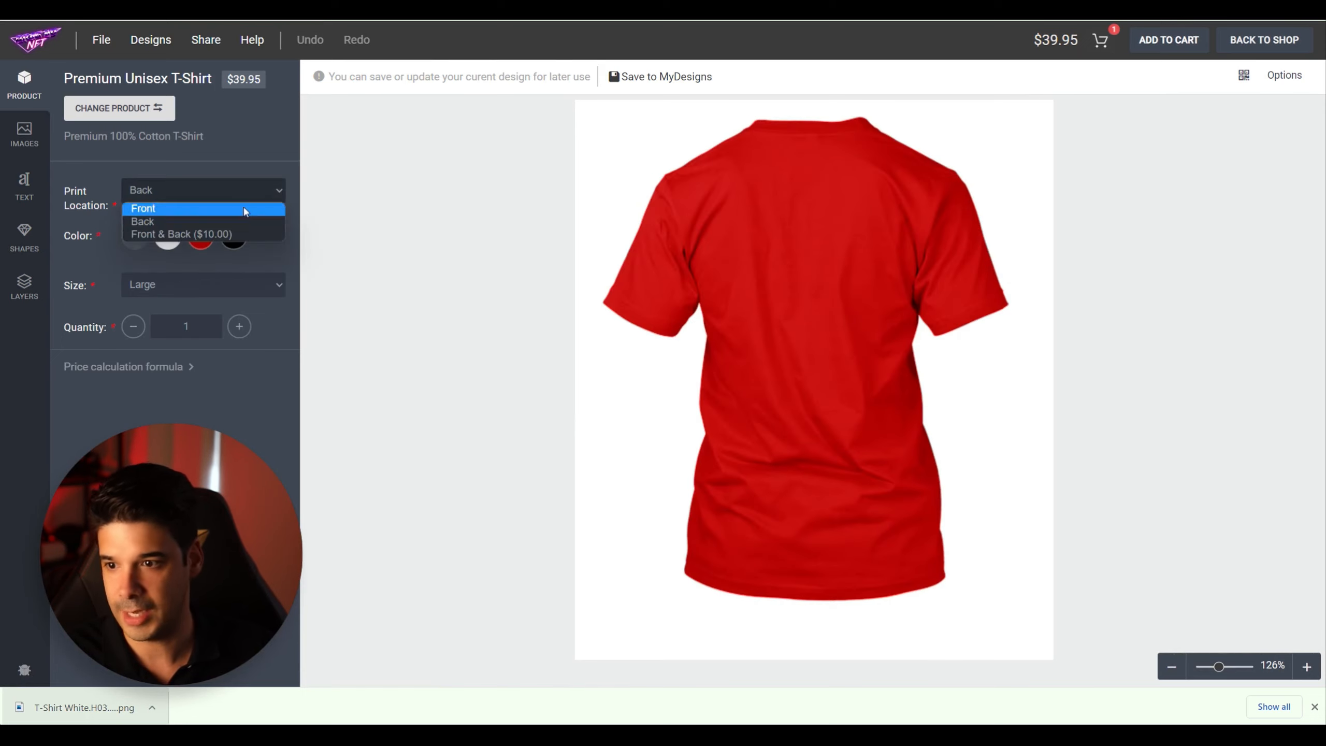
pyautogui.click(207, 234)
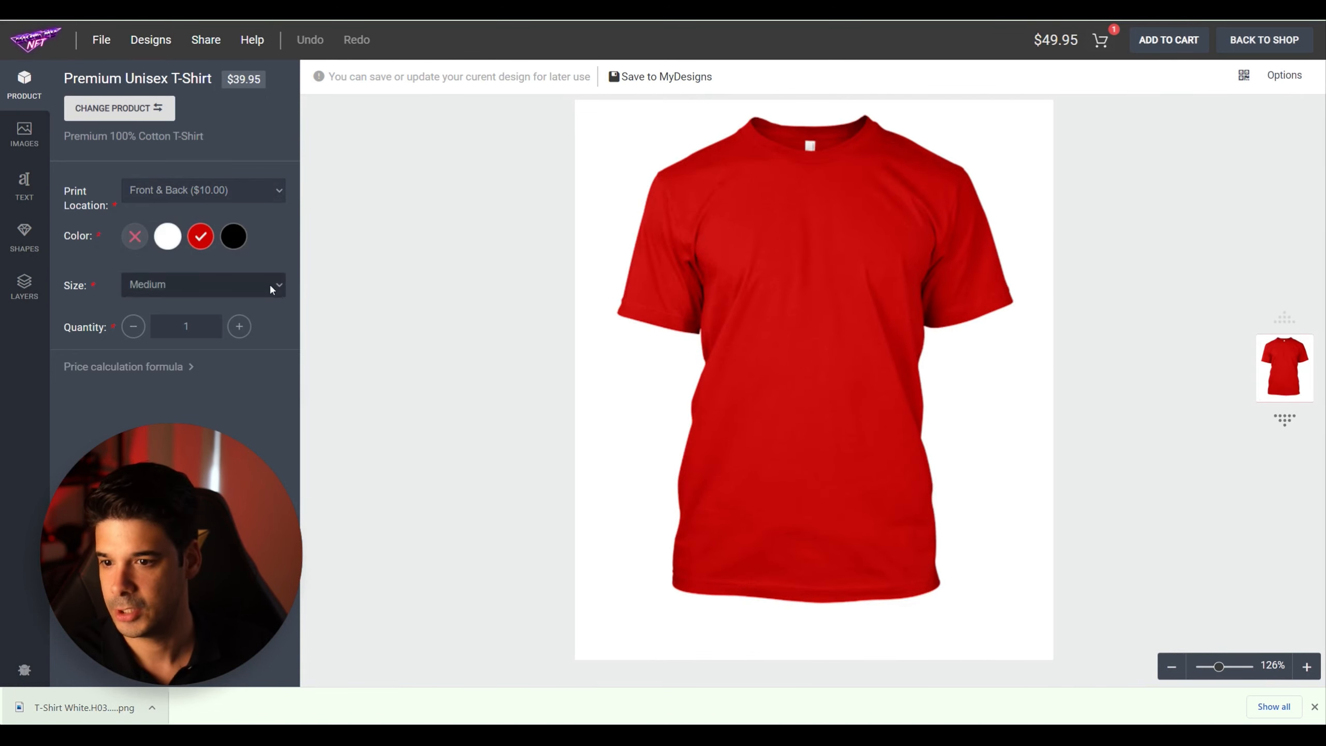
pyautogui.click(270, 286)
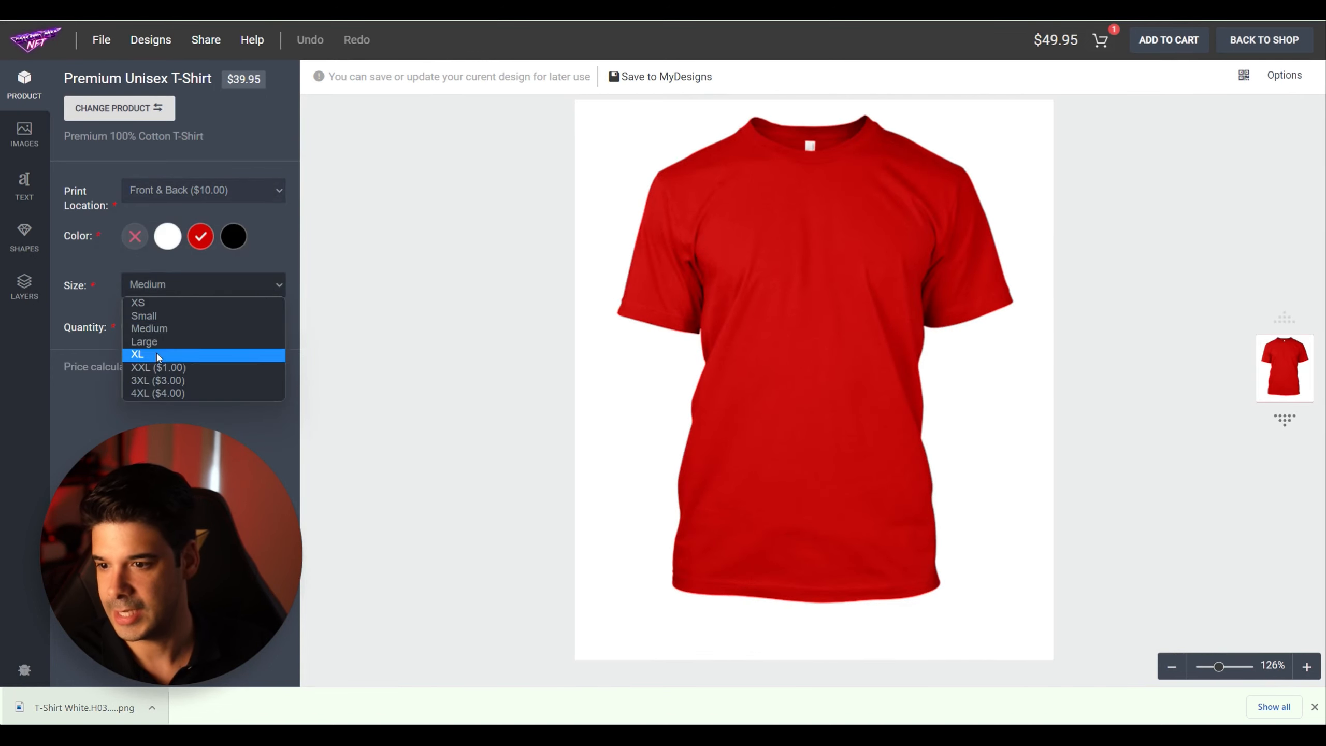
pyautogui.click(266, 256)
# Upload the yellow duck image from the computer to the designer's images
pyautogui.click(18, 134)
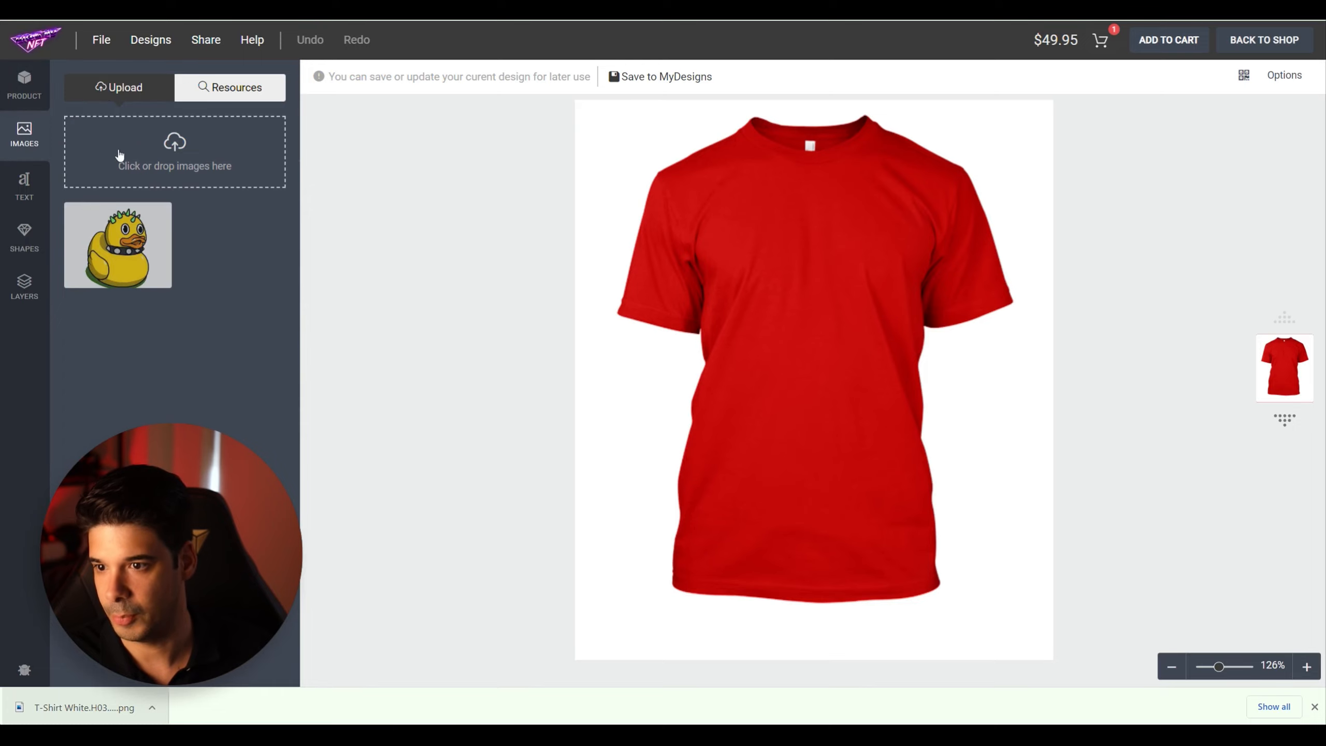
pyautogui.click(192, 158)
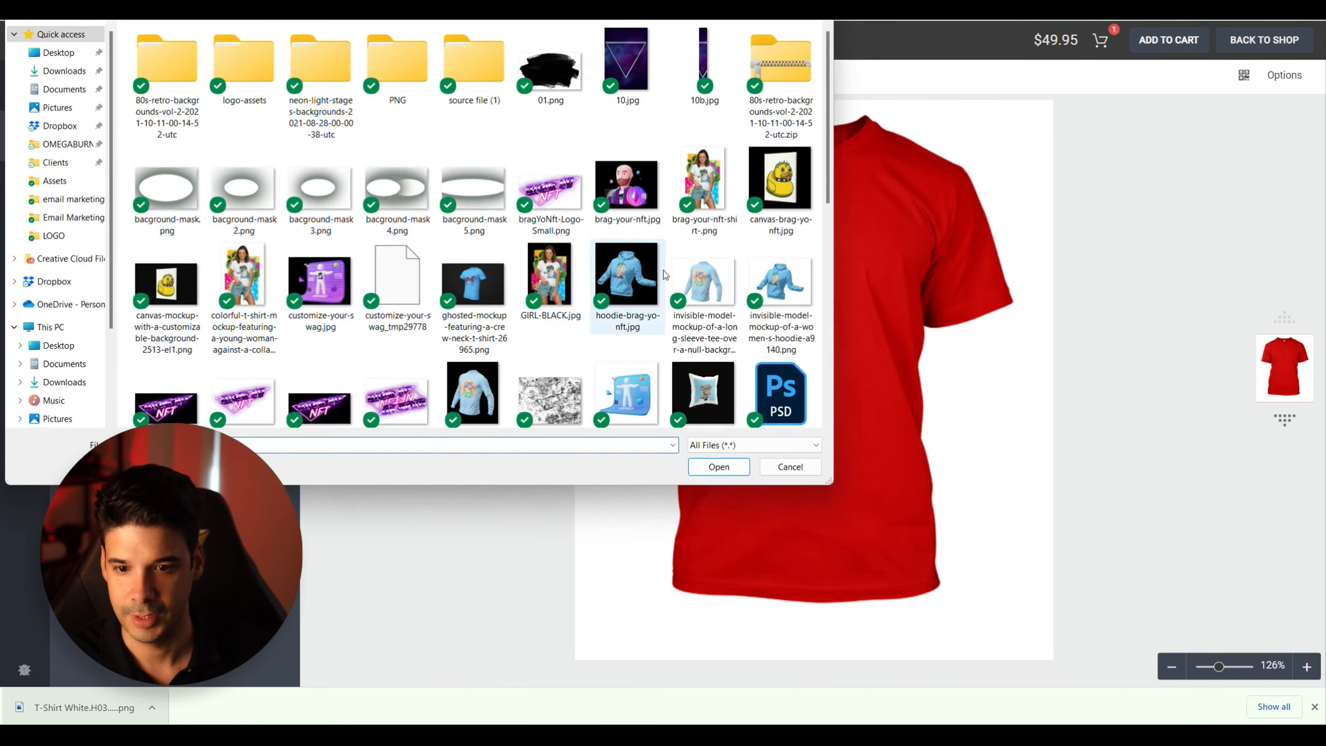
pyautogui.scroll(-5, 583, 233)
pyautogui.scroll(2, 582, 233)
pyautogui.click(551, 396)
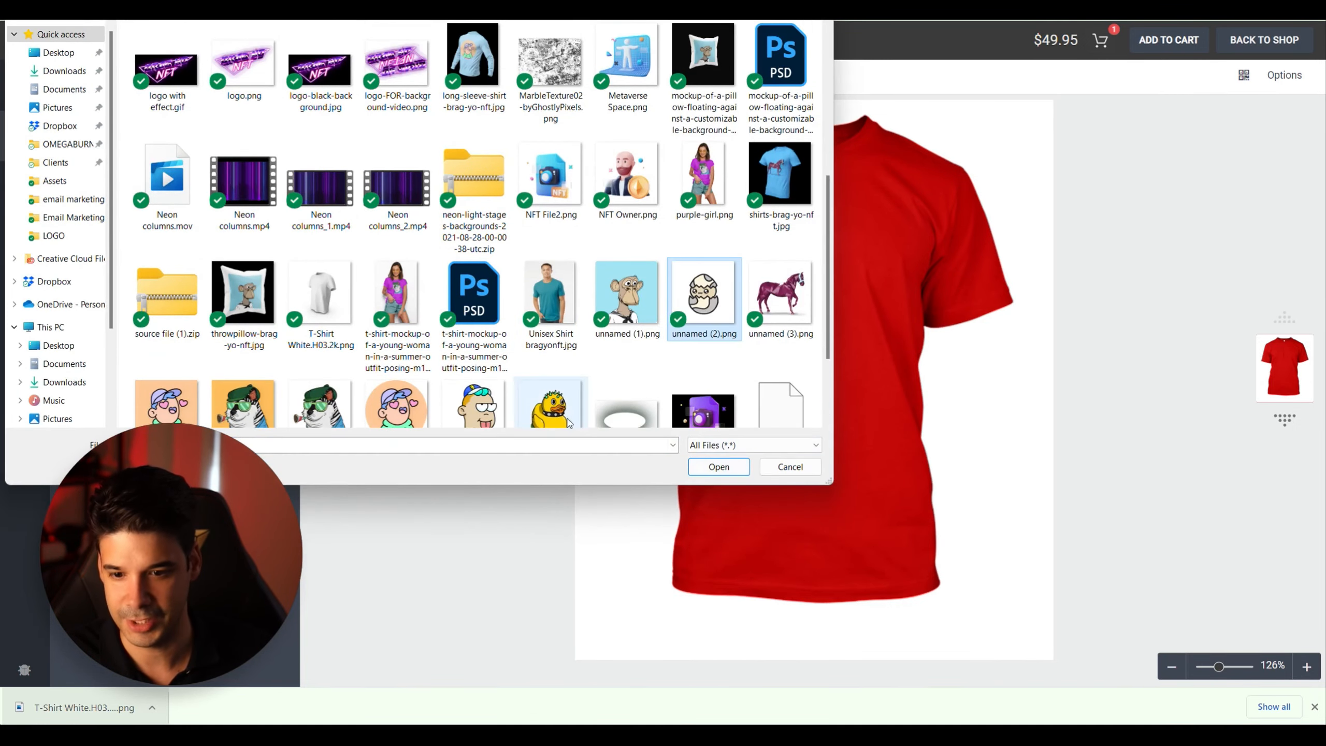
pyautogui.click(717, 466)
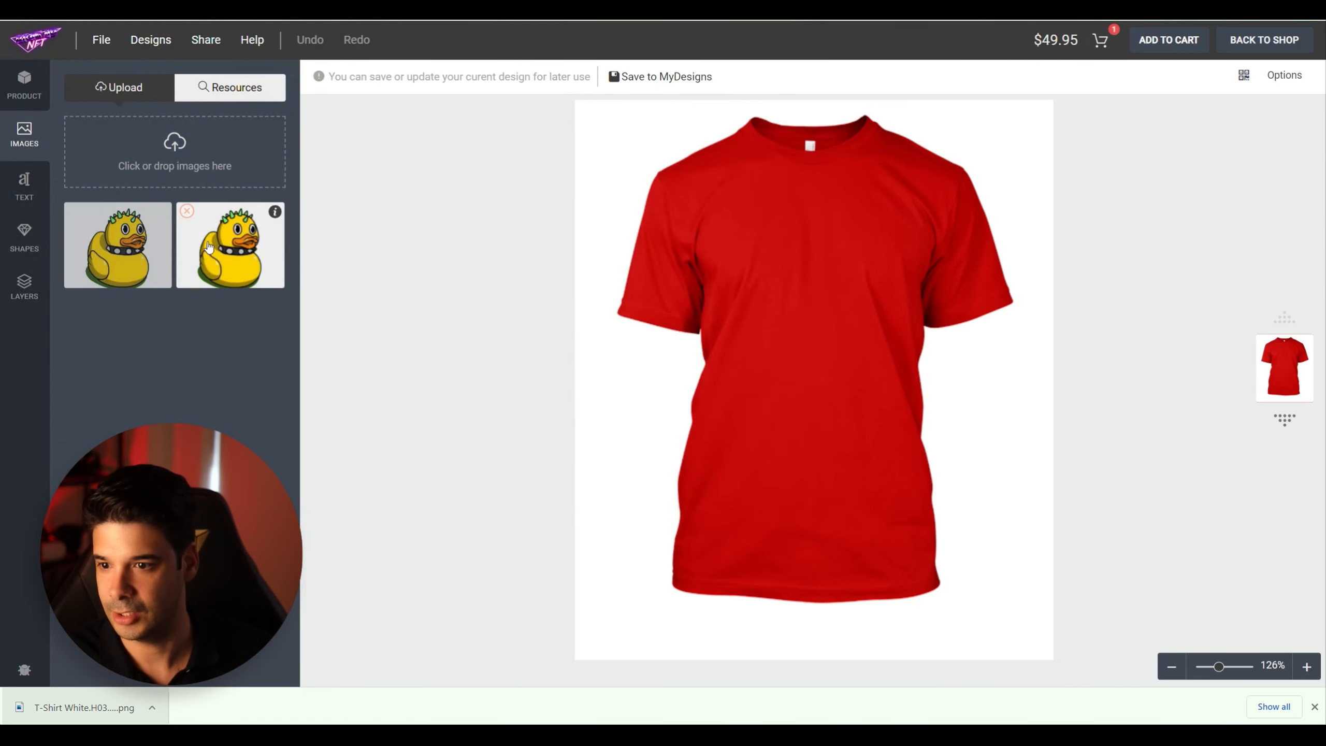
# Place the duck image on the shirt's front, enlarge and center it across the print area, and check the back view
pyautogui.moveTo(117, 245); pyautogui.dragTo(811, 316)
pyautogui.moveTo(906, 374); pyautogui.dragTo(903, 391)
pyautogui.moveTo(825, 318); pyautogui.dragTo(821, 321)
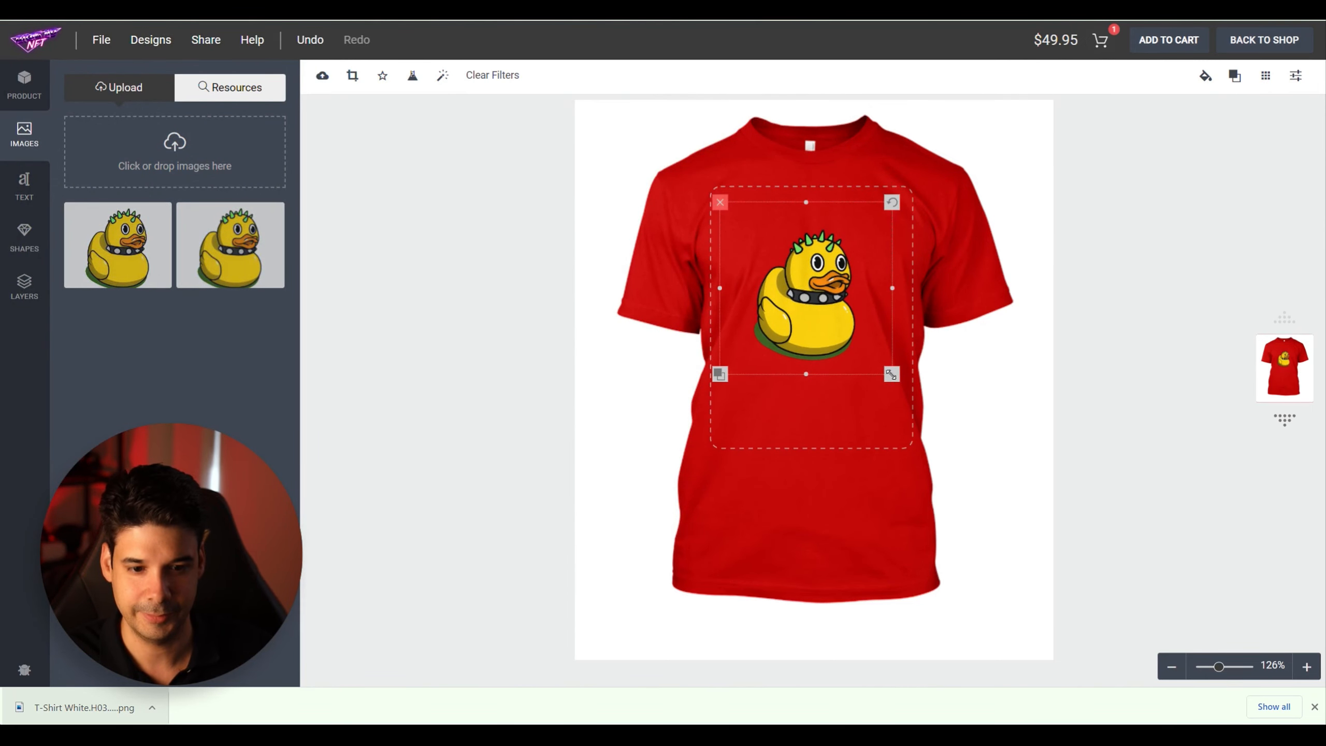
pyautogui.moveTo(891, 374); pyautogui.dragTo(935, 420)
pyautogui.moveTo(799, 348); pyautogui.dragTo(827, 362)
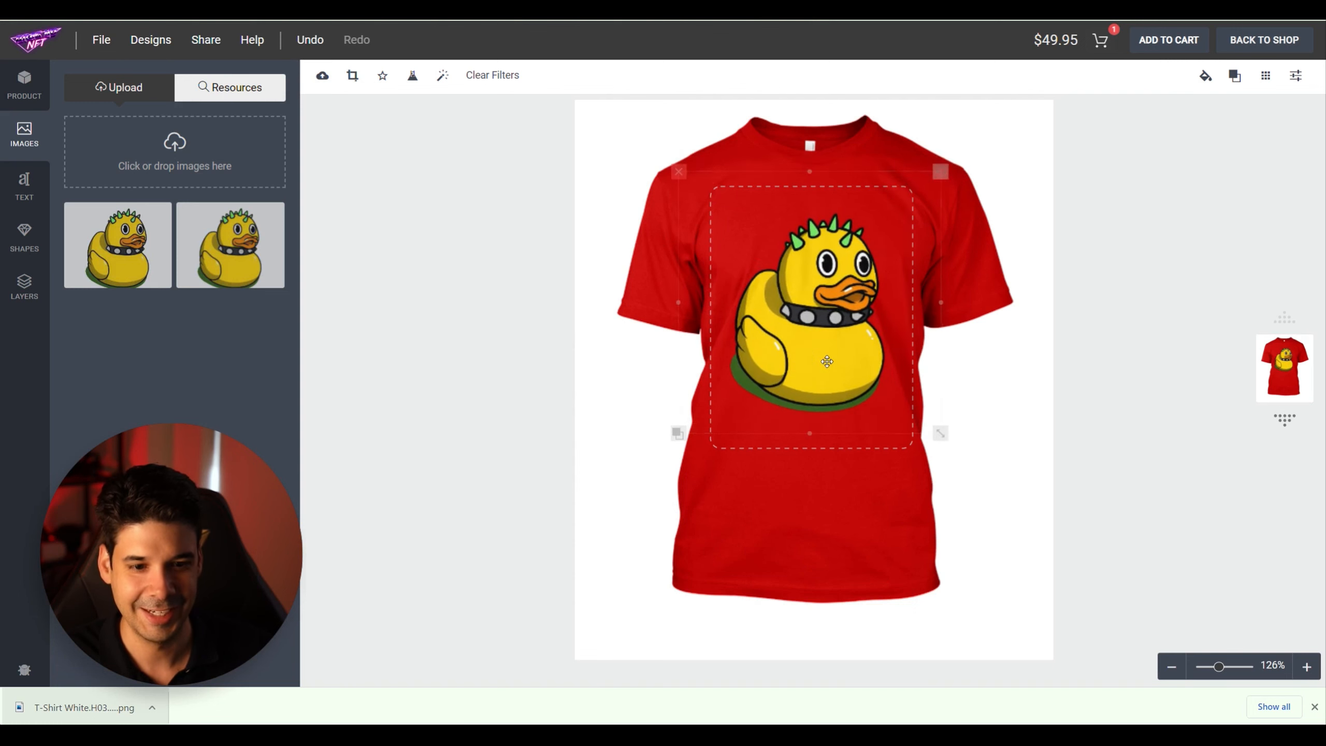
pyautogui.click(1286, 434)
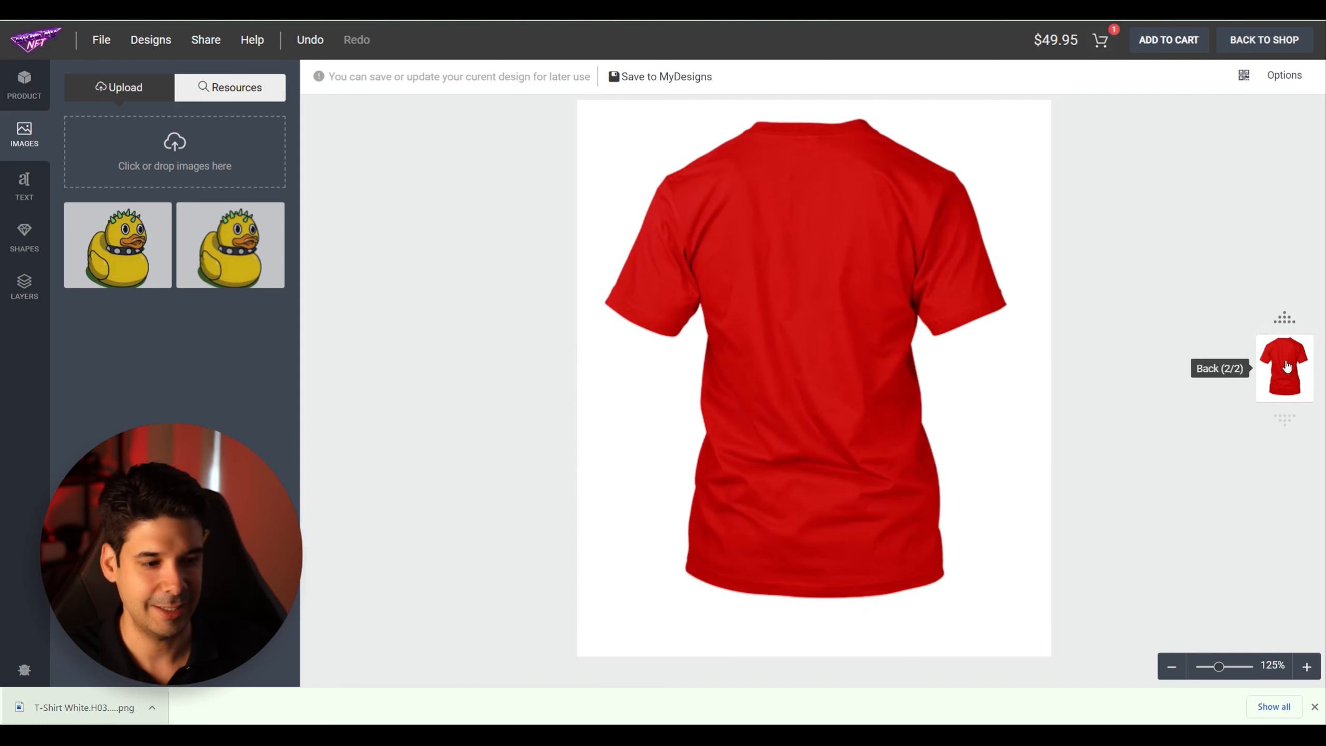
pyautogui.click(1284, 323)
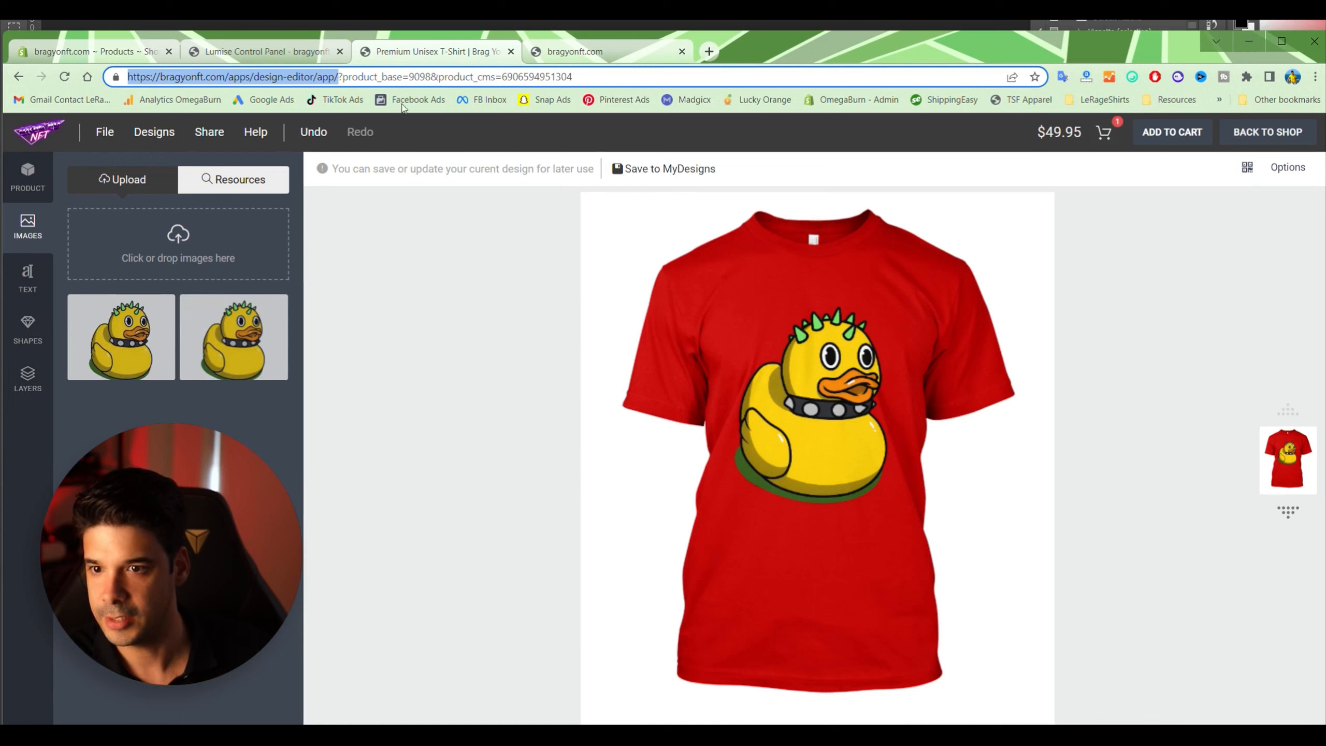
pyautogui.tripleClick(475, 76)
pyautogui.press('BackSpace')
pyautogui.write('https://bragyonft.com/apps/design-editor/app/')
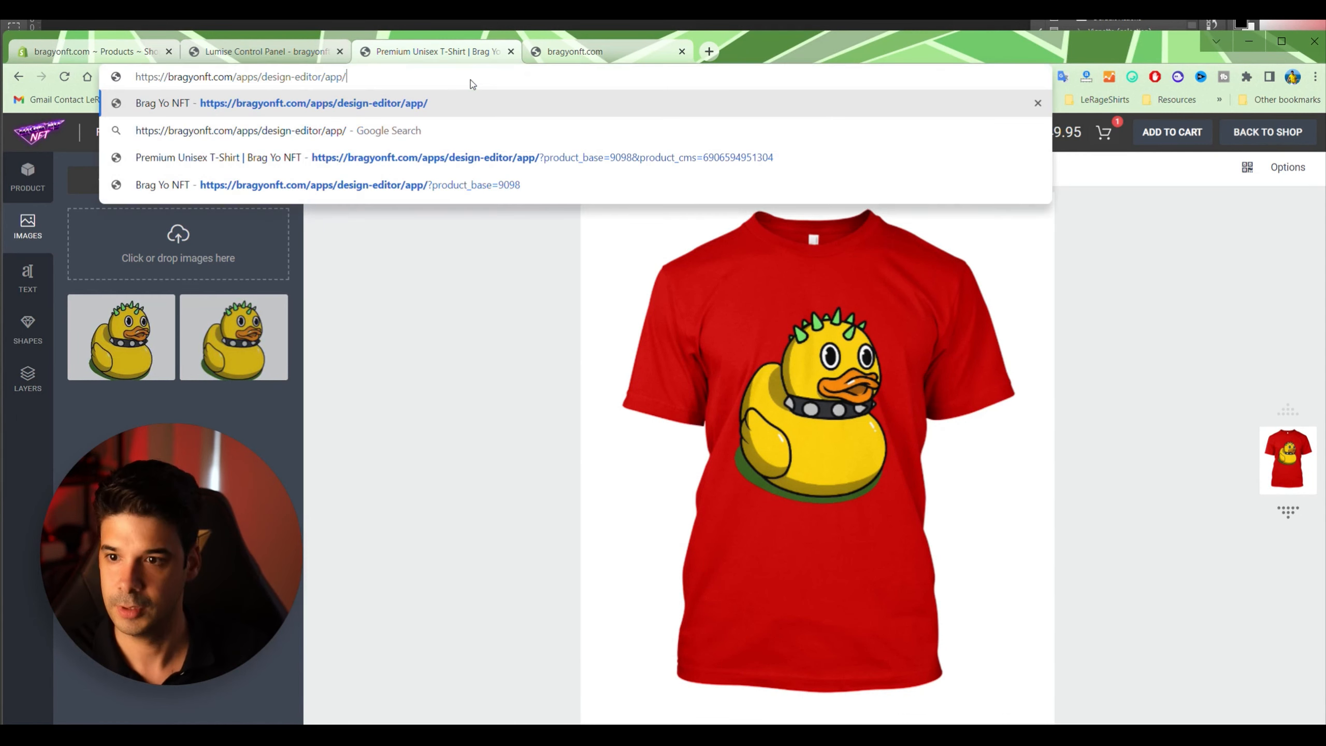
pyautogui.press('Return')
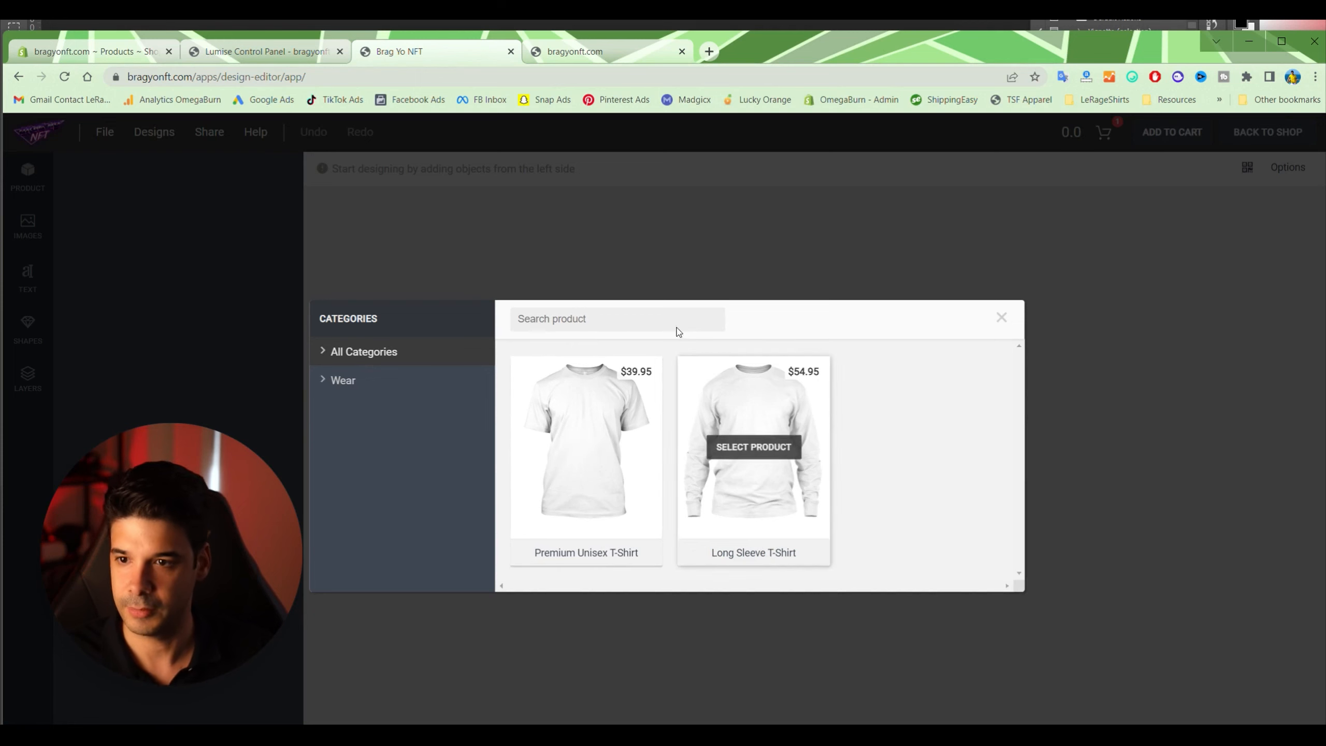
pyautogui.press('F11')
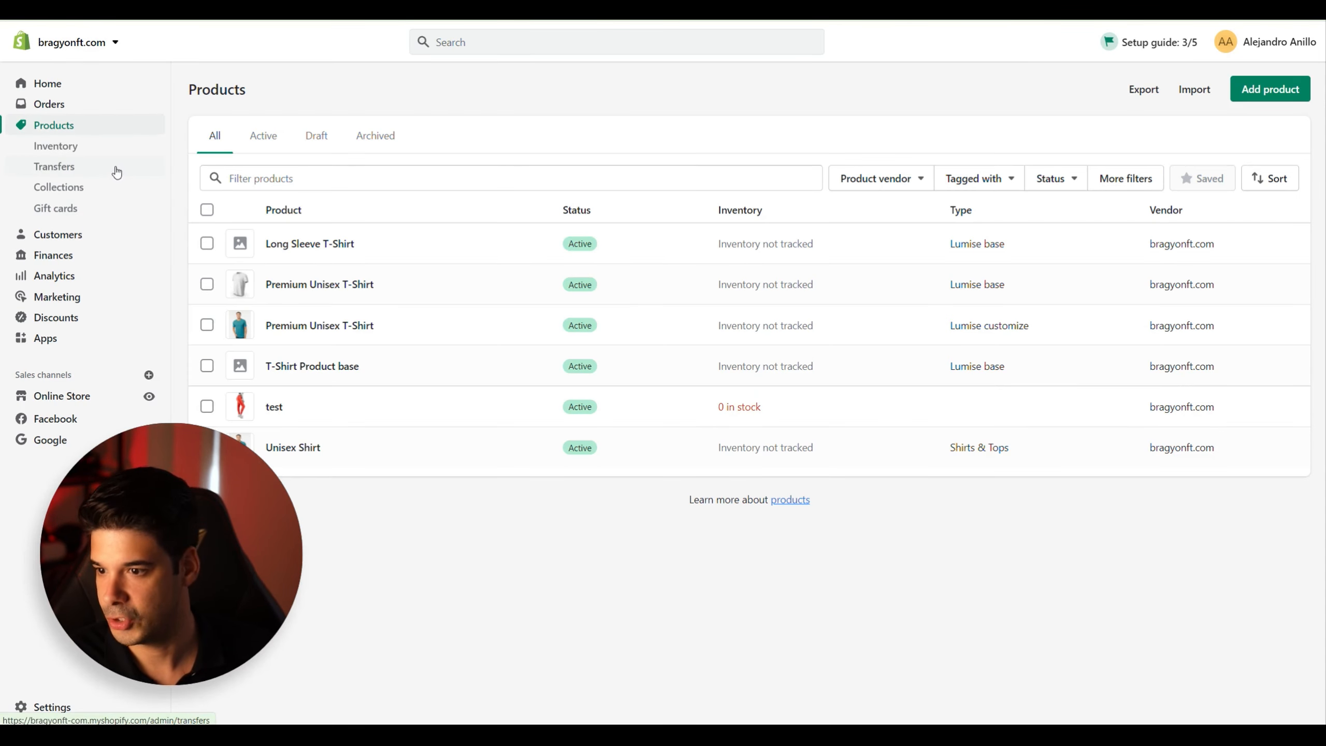
# Open the Boom-main-demo theme for customization in Shopify and find the link settings of the home page's Specification block
pyautogui.click(73, 393)
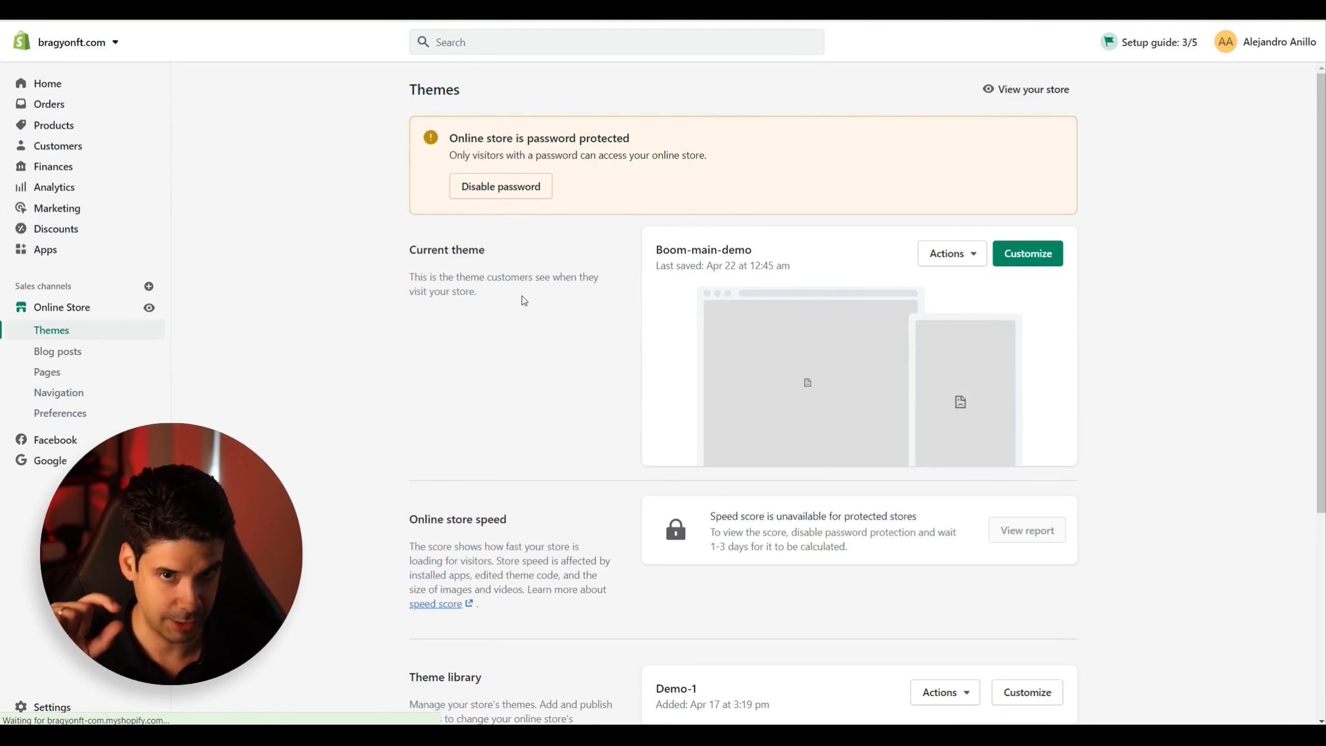
pyautogui.click(1028, 254)
pyautogui.click(52, 150)
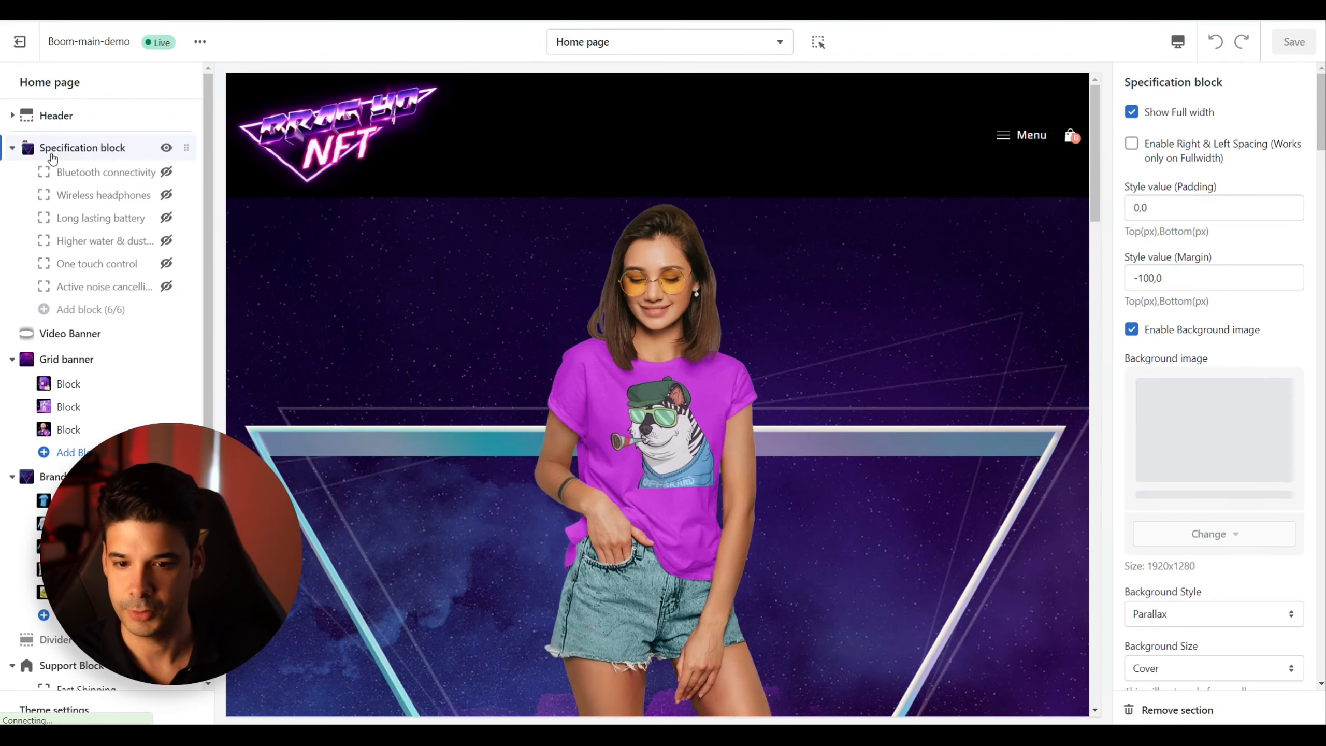
pyautogui.scroll(-20, 1161, 388)
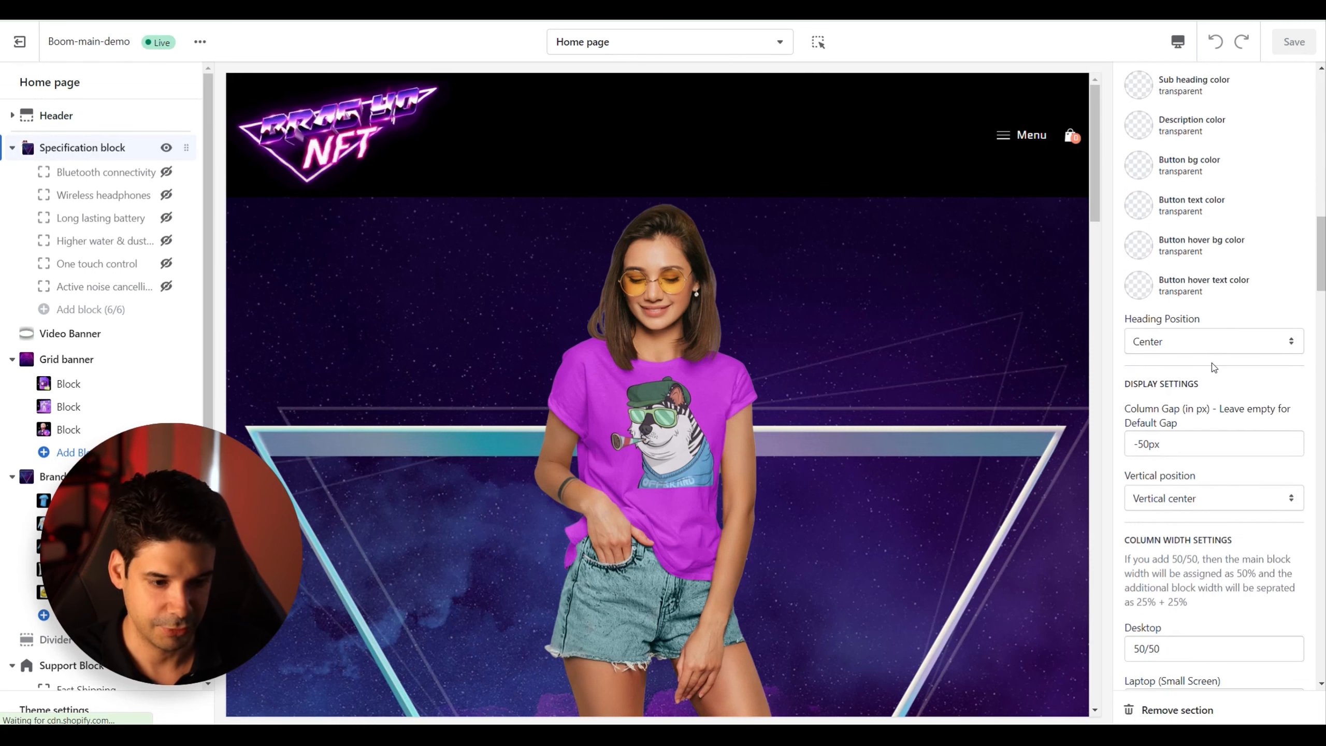
pyautogui.scroll(-10, 1214, 359)
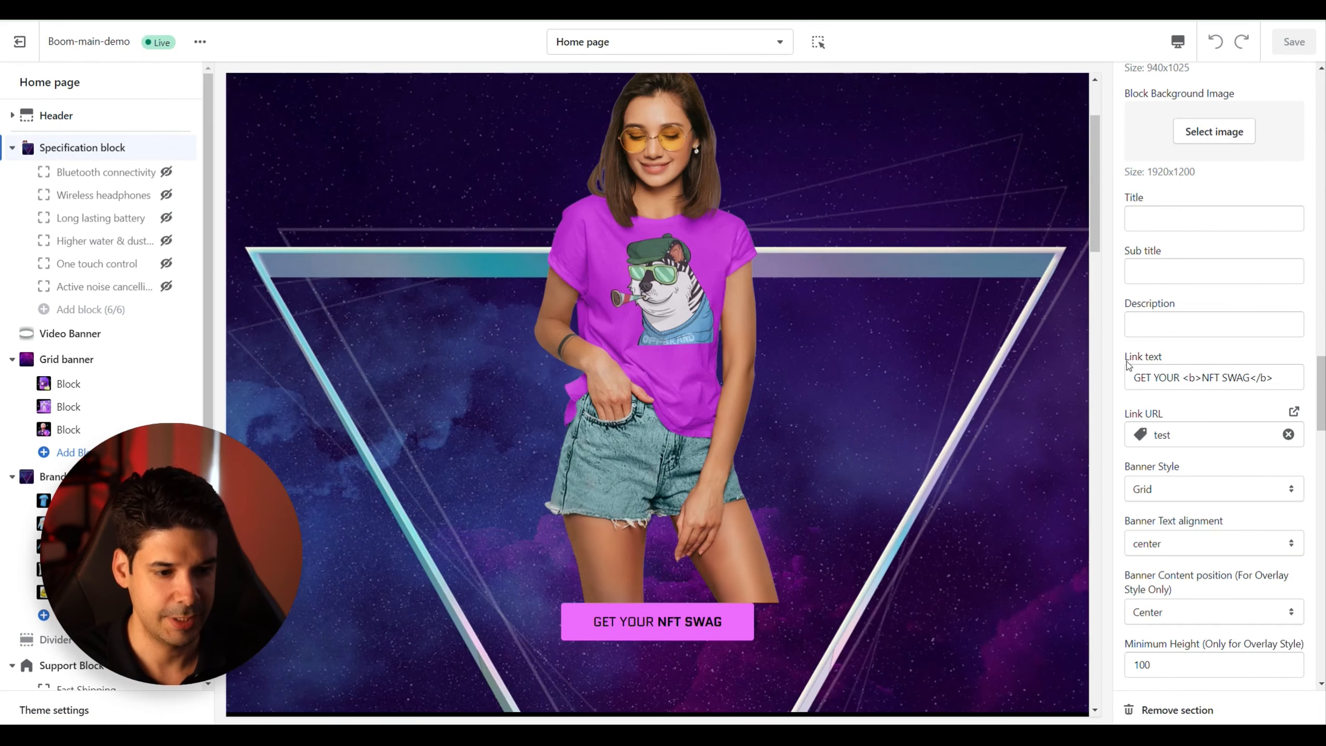
pyautogui.tripleClick(1272, 380)
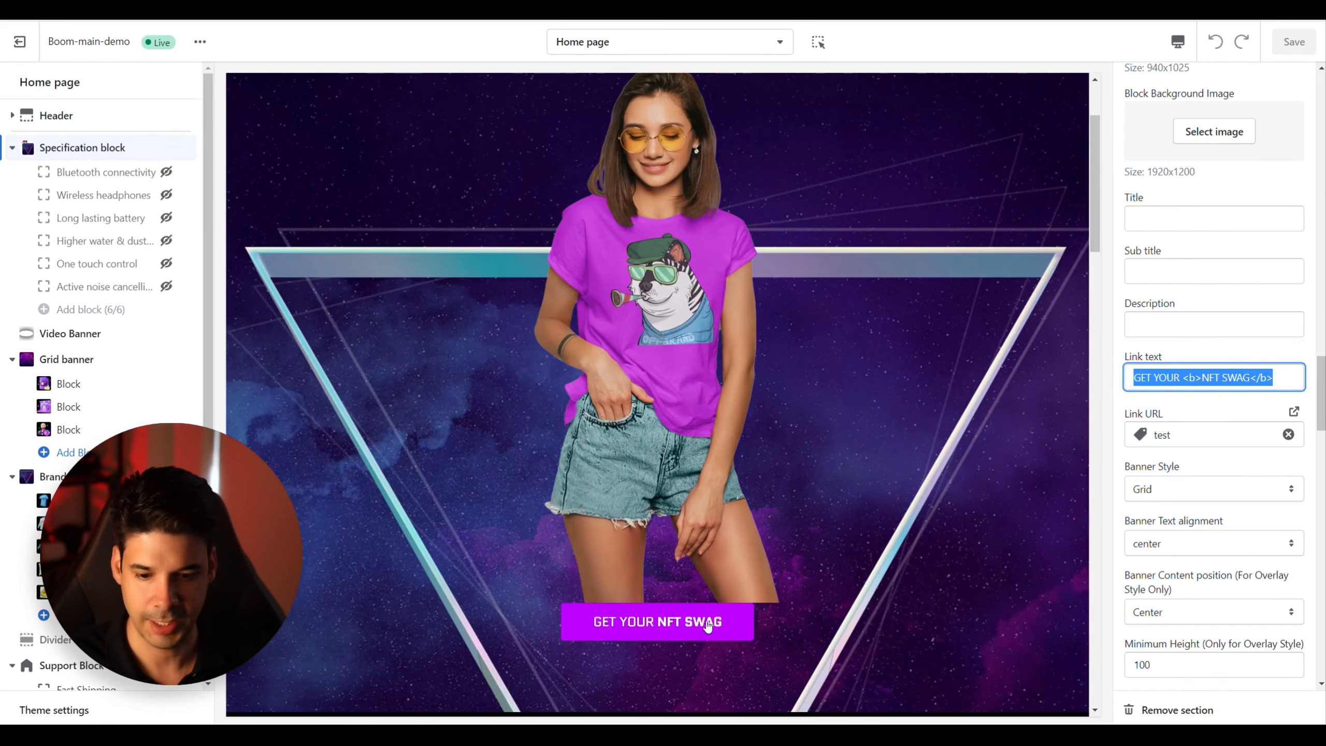
pyautogui.click(1208, 434)
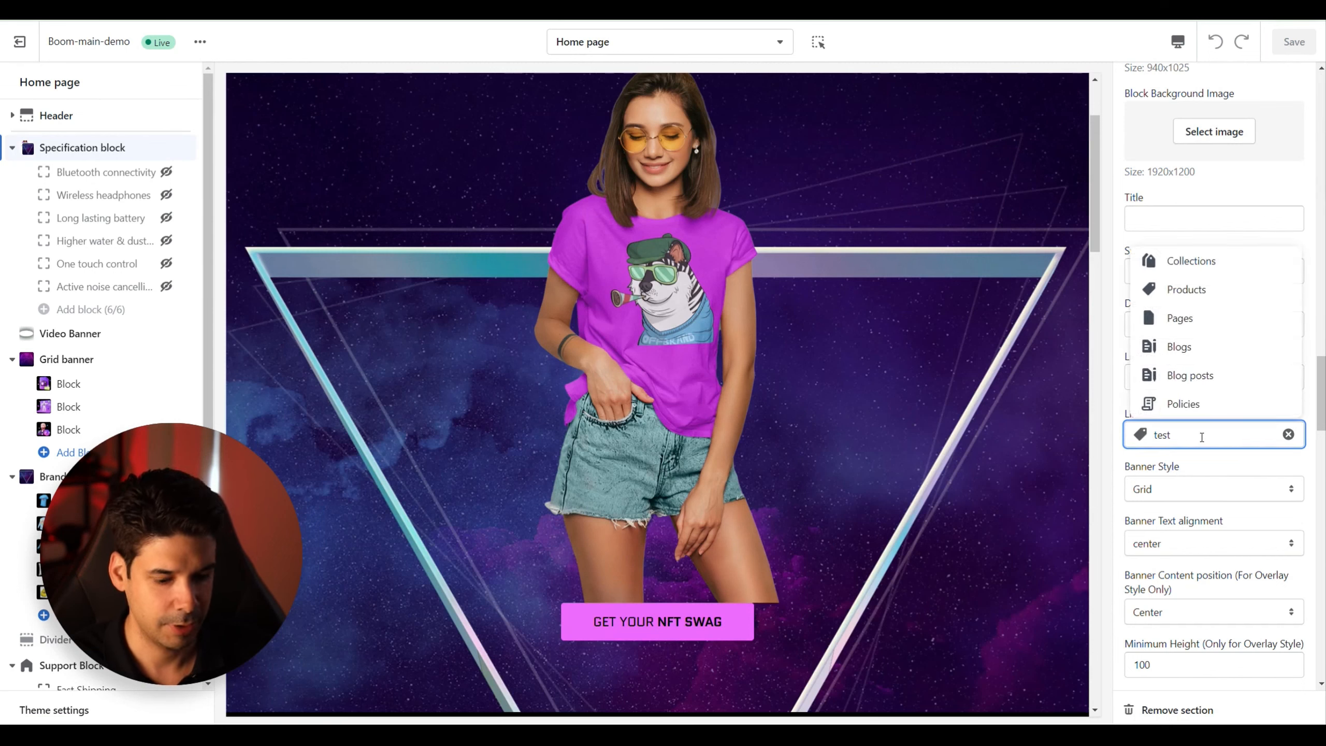
pyautogui.press('BackSpace')
pyautogui.press('BackSpace')
pyautogui.press('BackSpace')
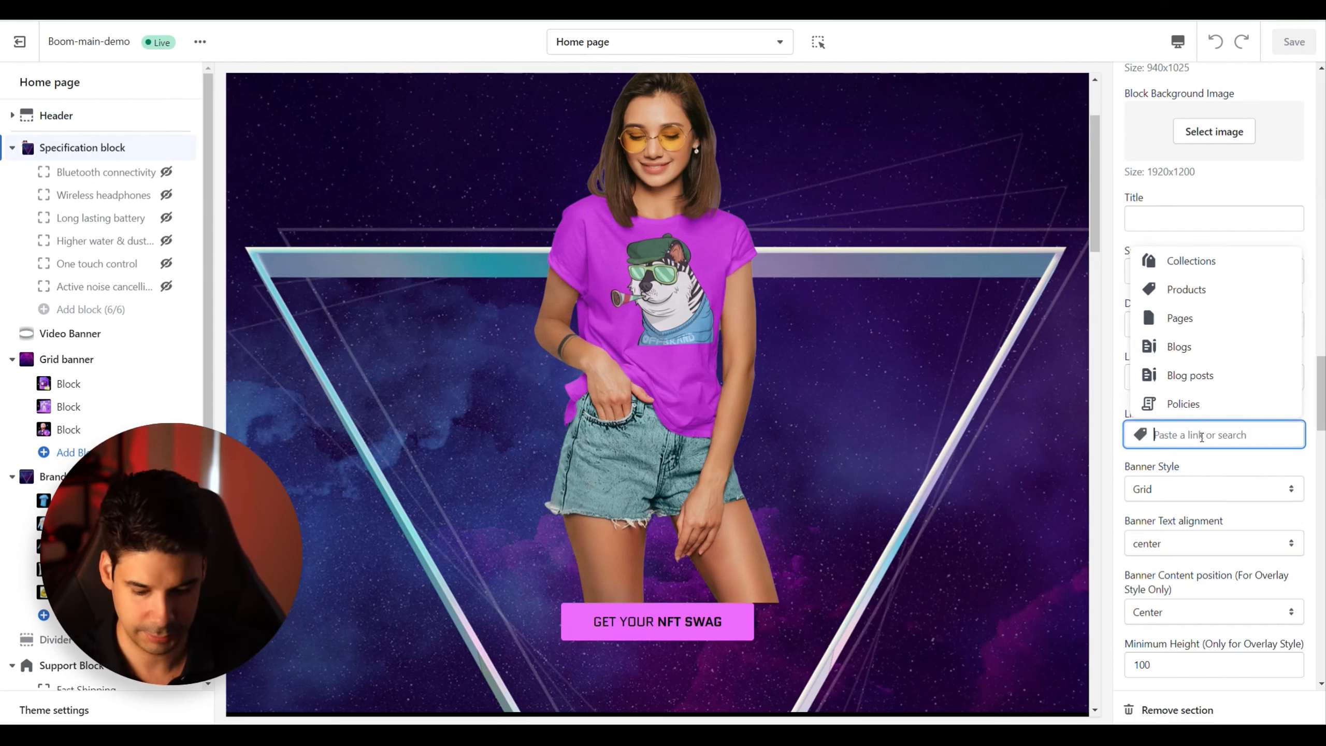
pyautogui.click(1211, 375)
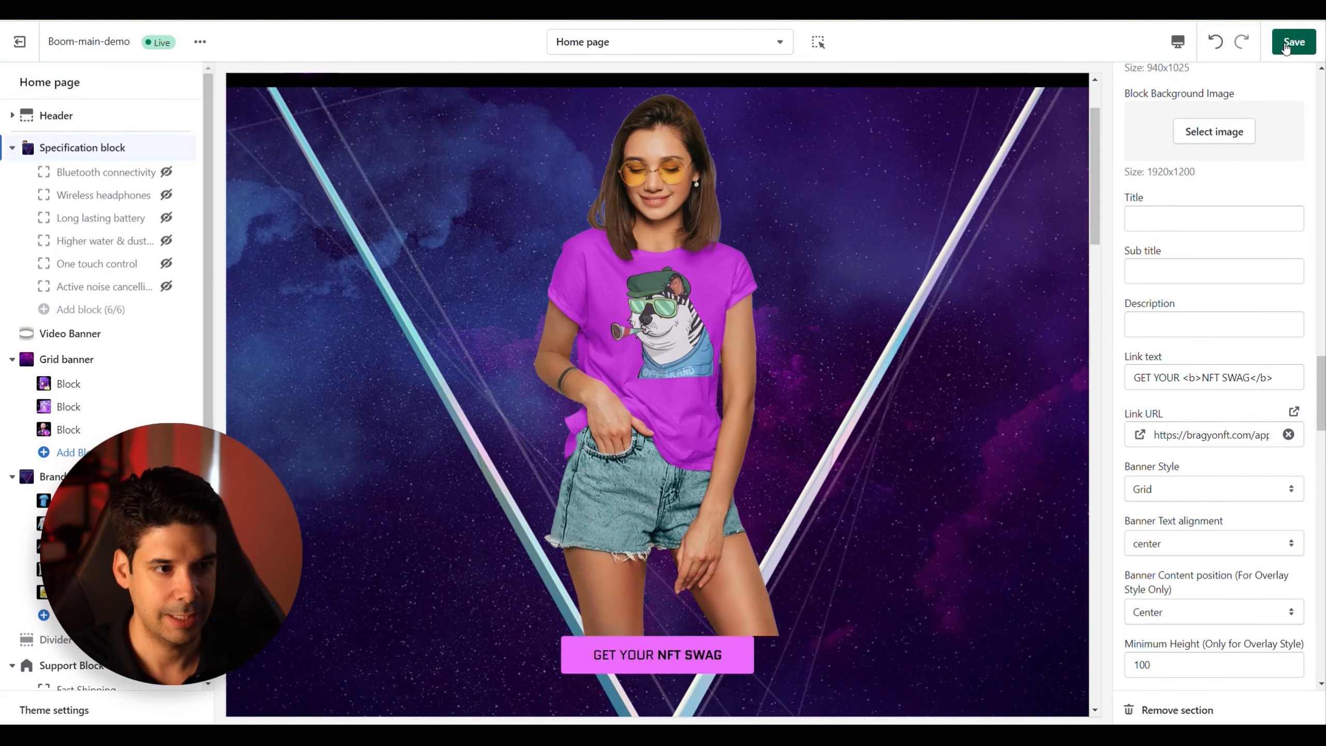
pyautogui.click(1285, 47)
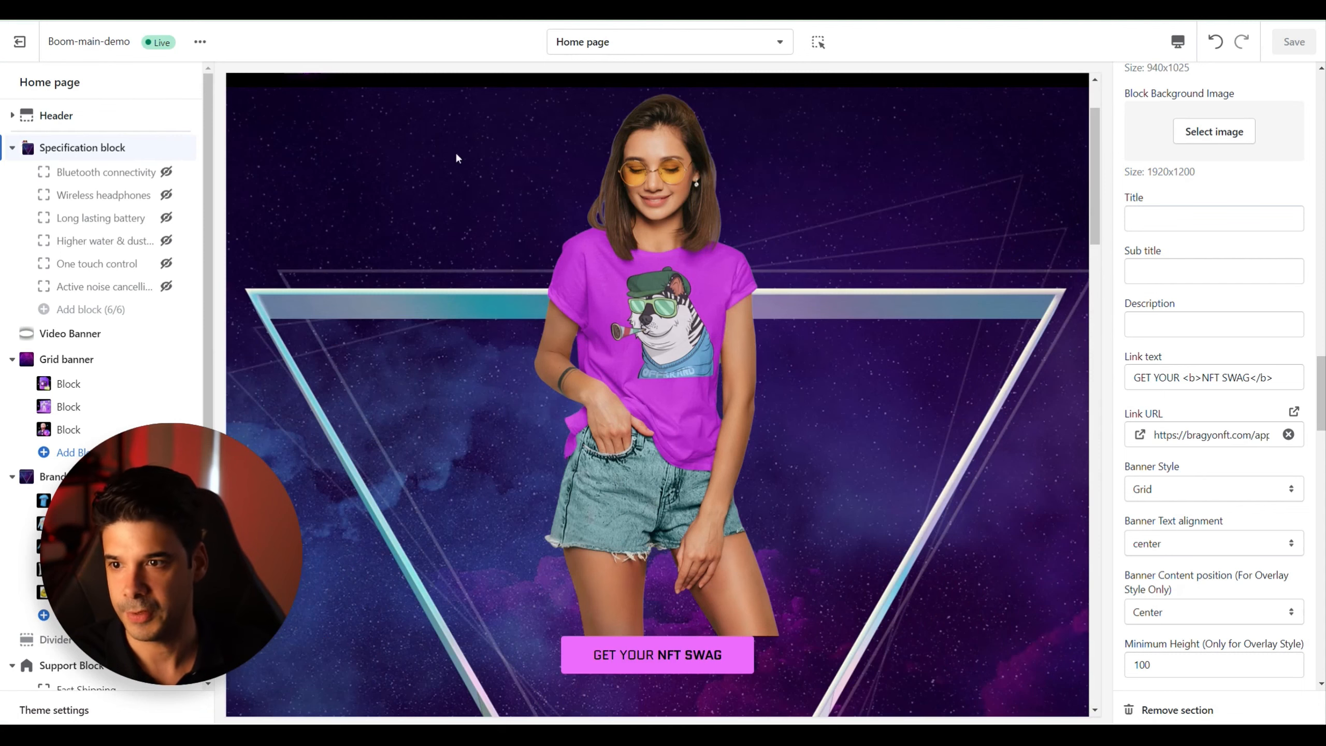
# View the live store and test that the GET YOUR NFT SWAG link leads to the designer's product selection
pyautogui.click(198, 45)
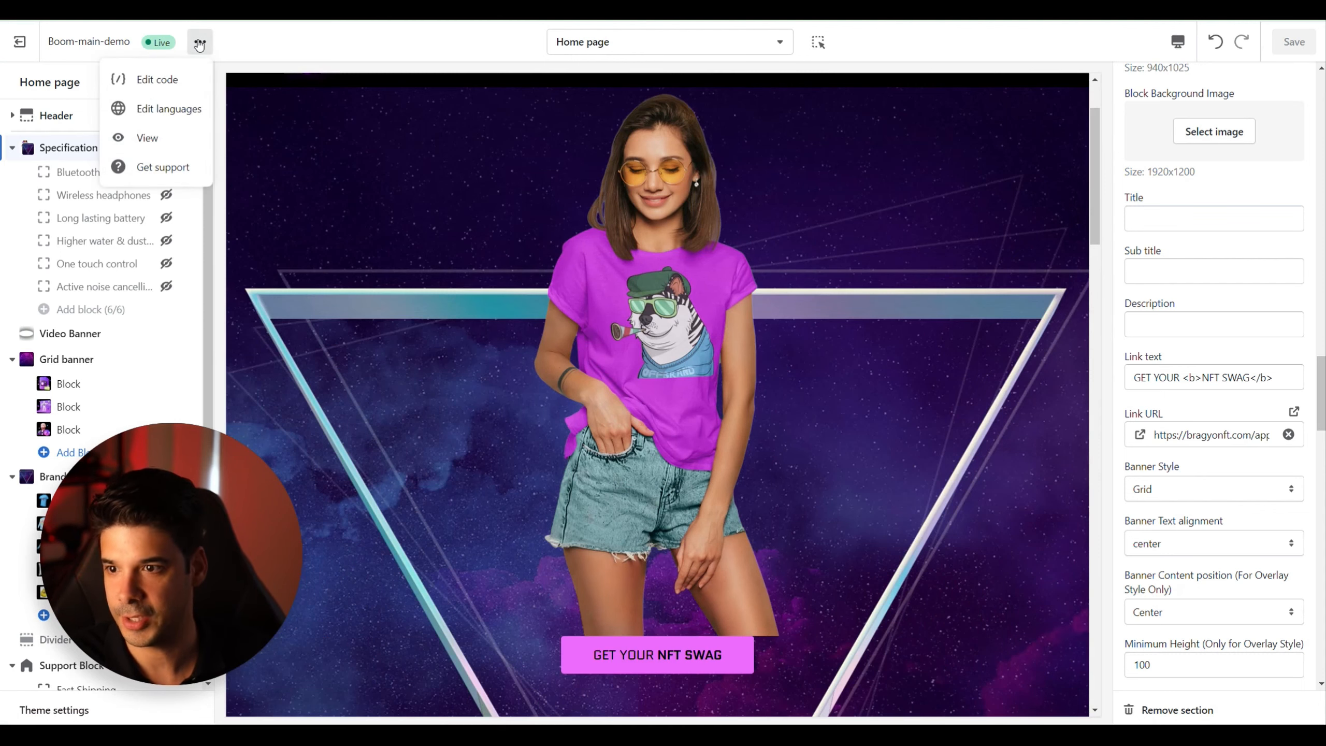
pyautogui.click(147, 137)
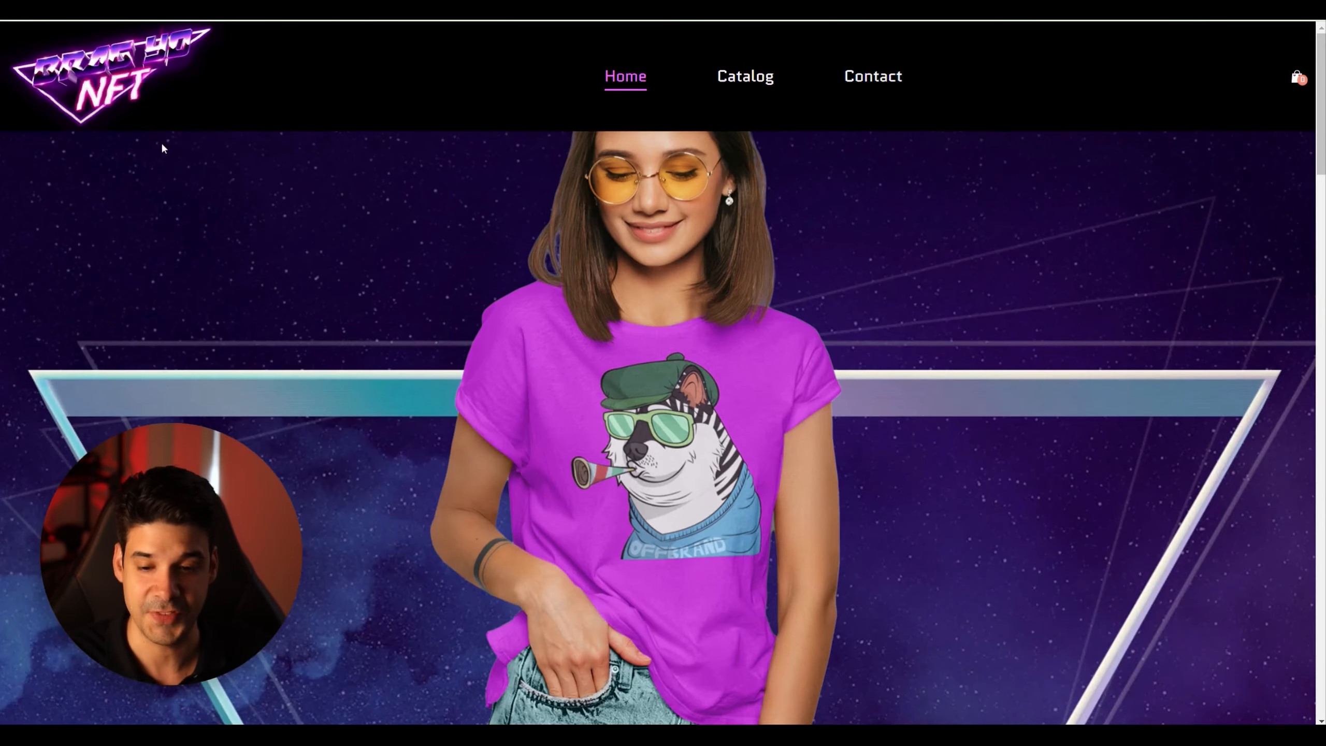
pyautogui.scroll(-10, 759, 210)
pyautogui.scroll(3, 763, 218)
pyautogui.scroll(1, 765, 225)
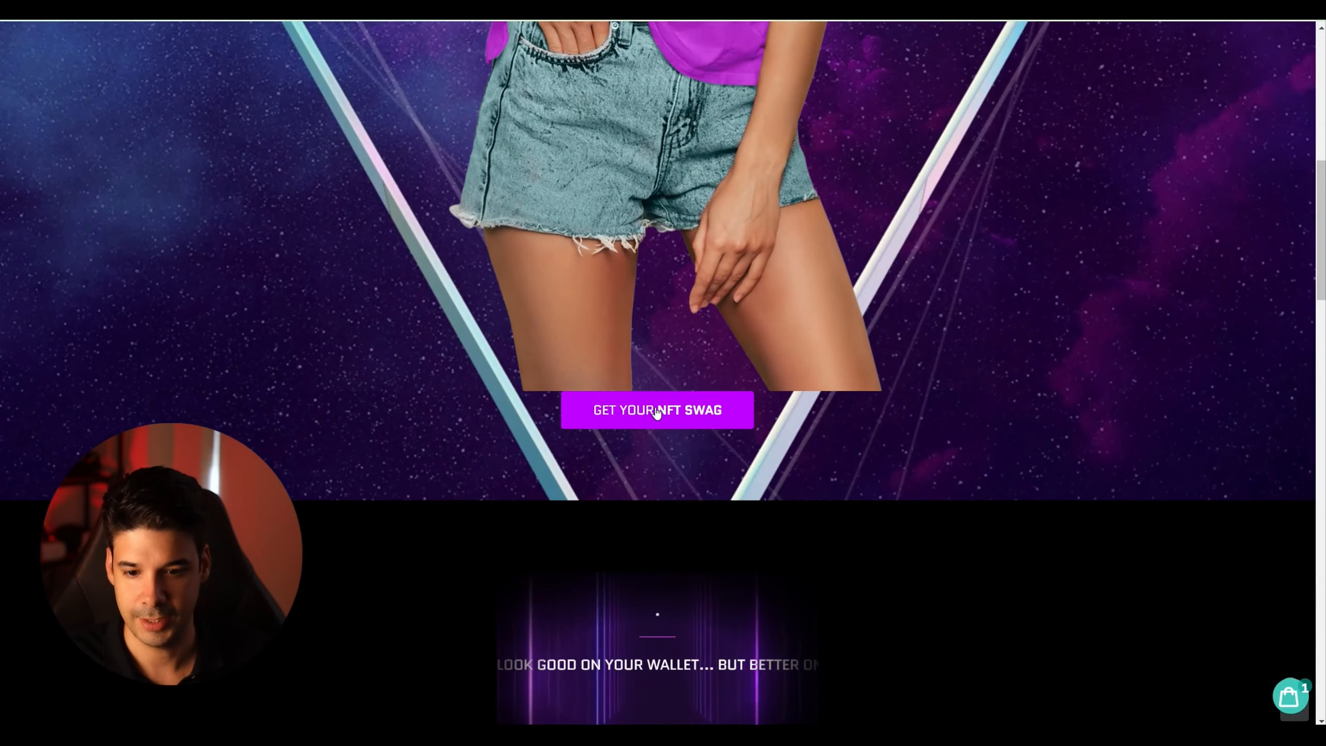
pyautogui.click(655, 413)
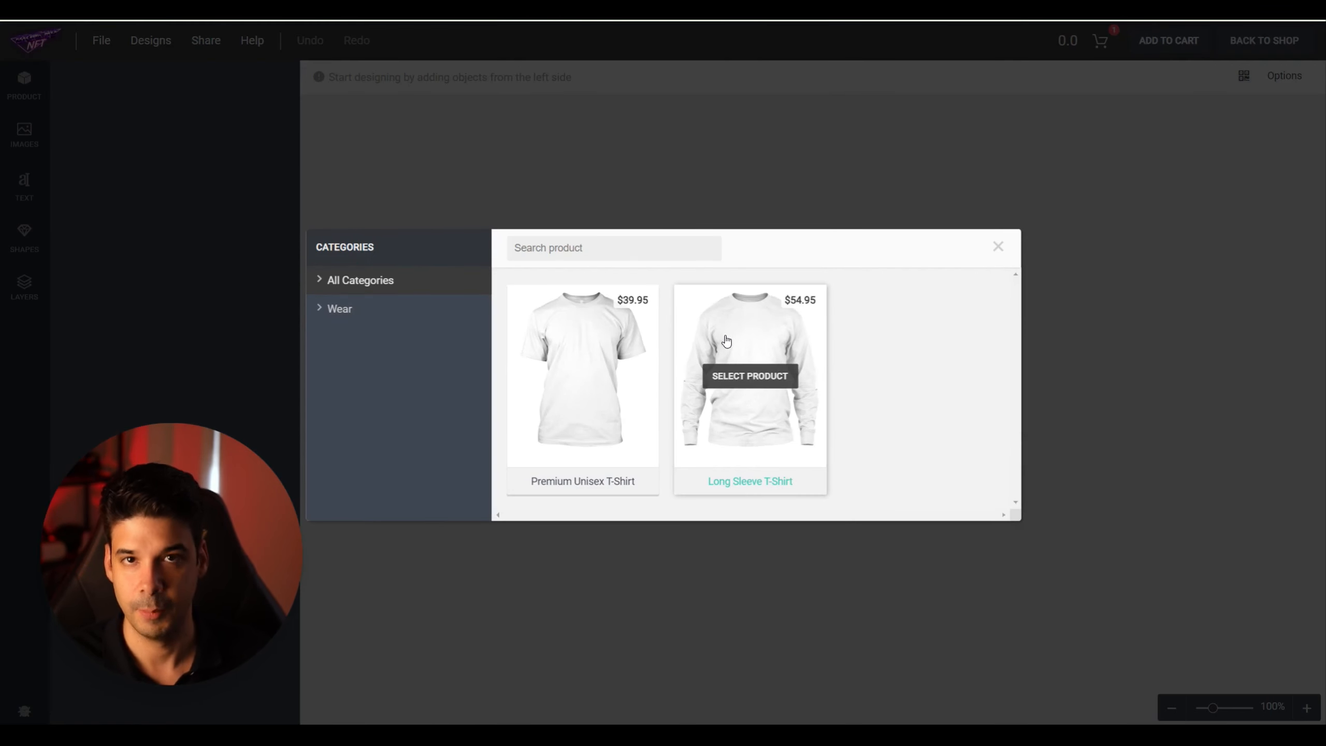
pyautogui.click(774, 334)
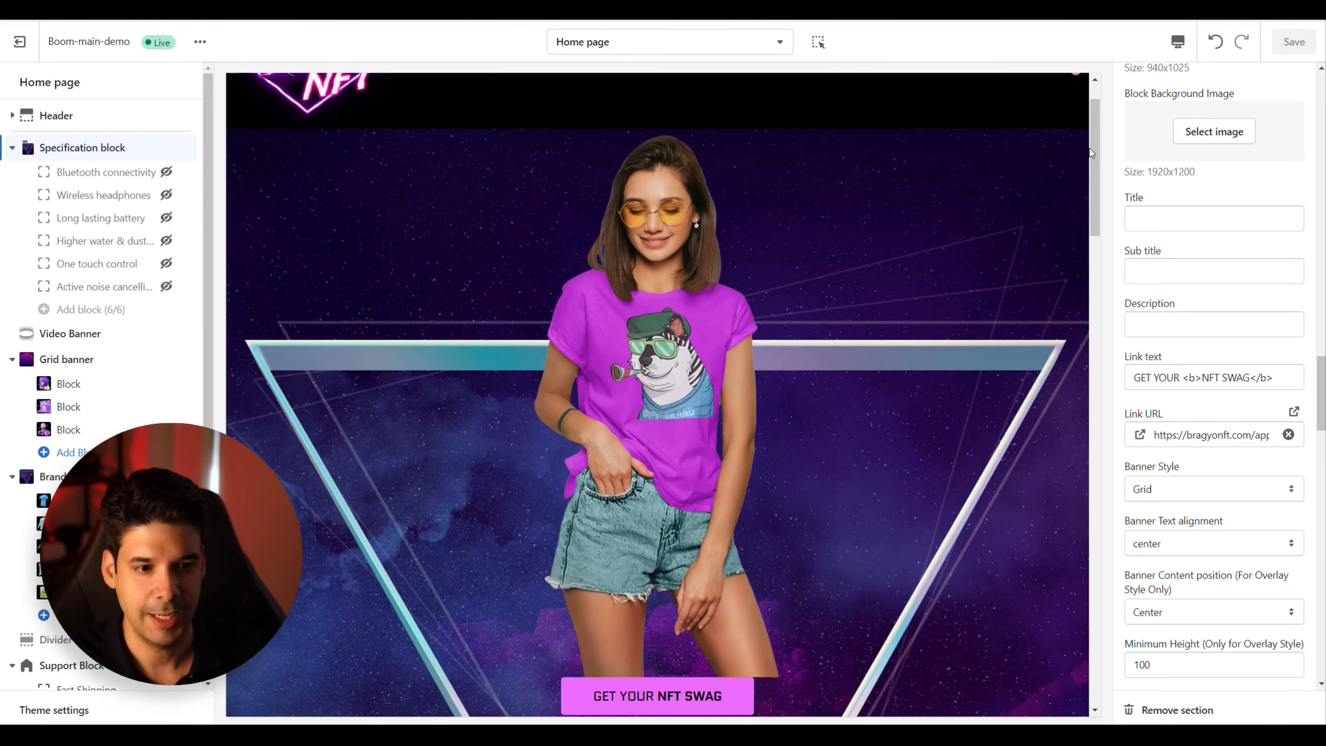
# Review the remaining home page sections in the theme preview, including the TIME TO FLEX IRL link and the FAQ
pyautogui.scroll(-8, 1051, 295)
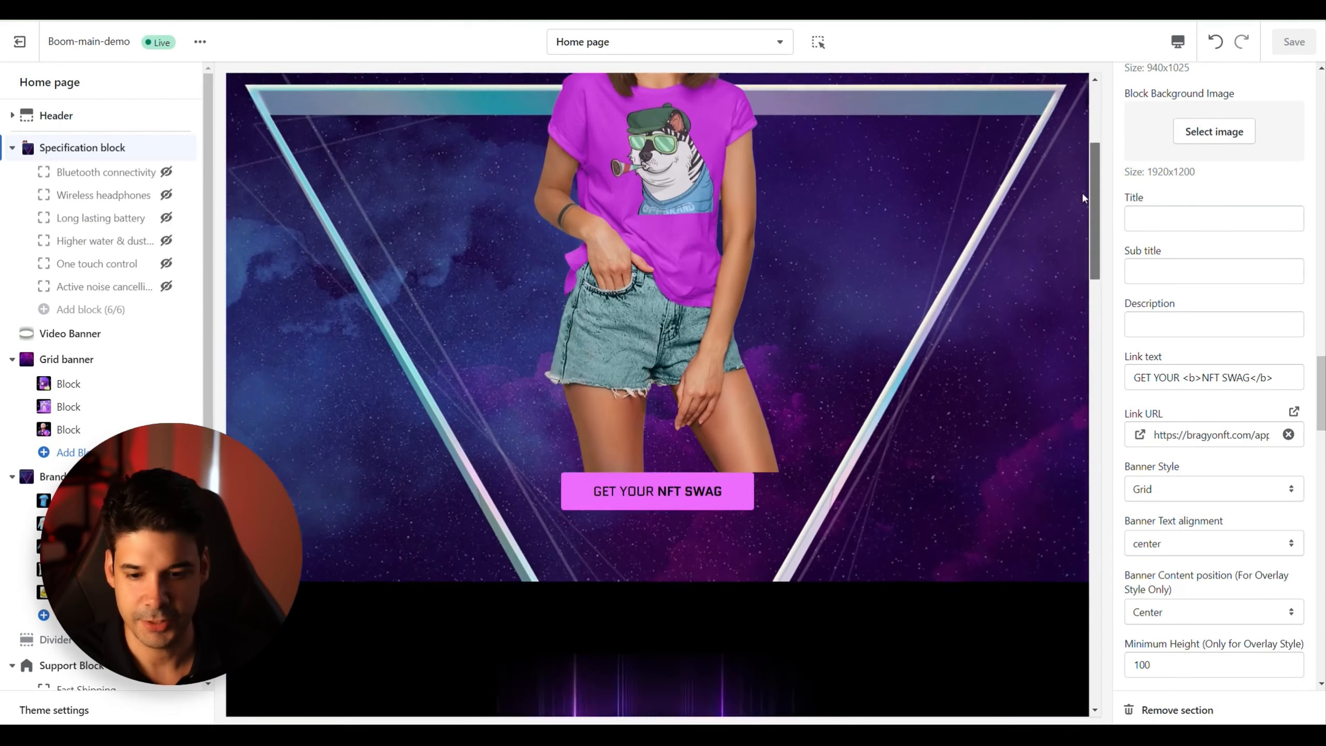
pyautogui.scroll(-15, 1051, 296)
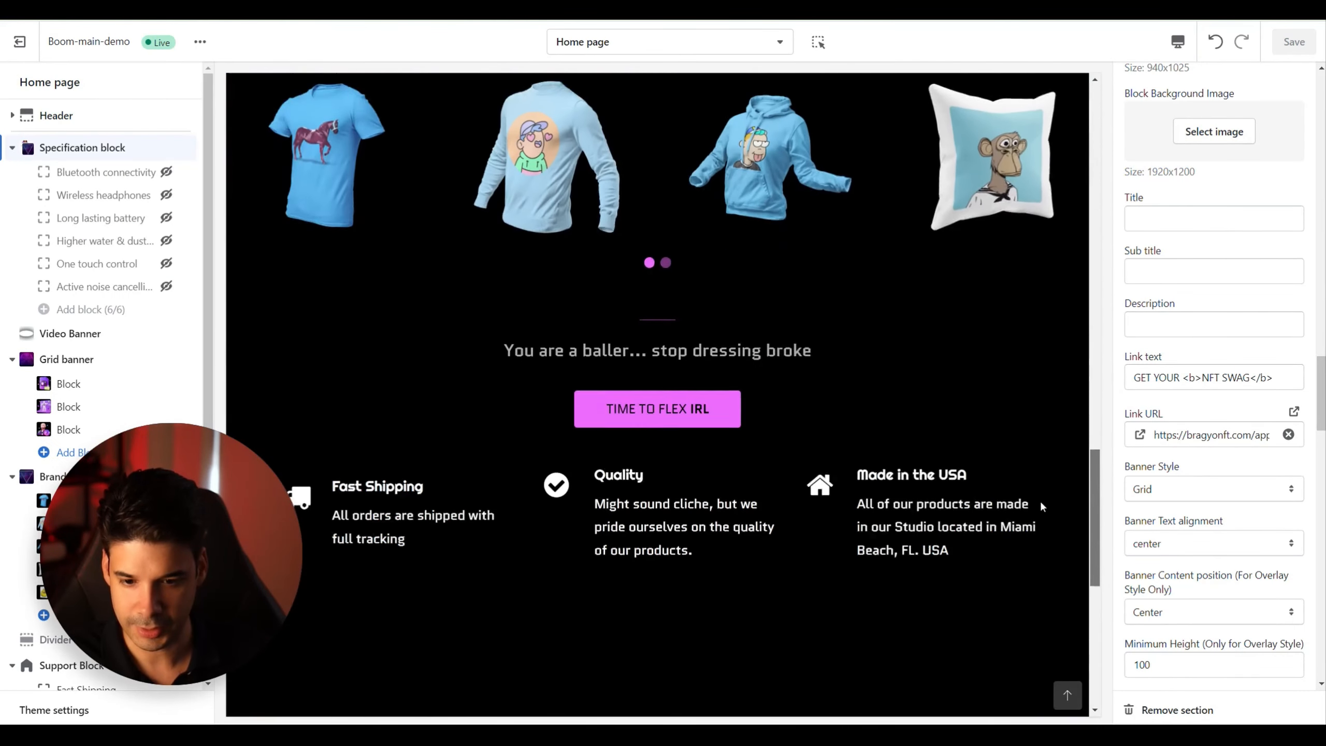
pyautogui.scroll(-1, 765, 393)
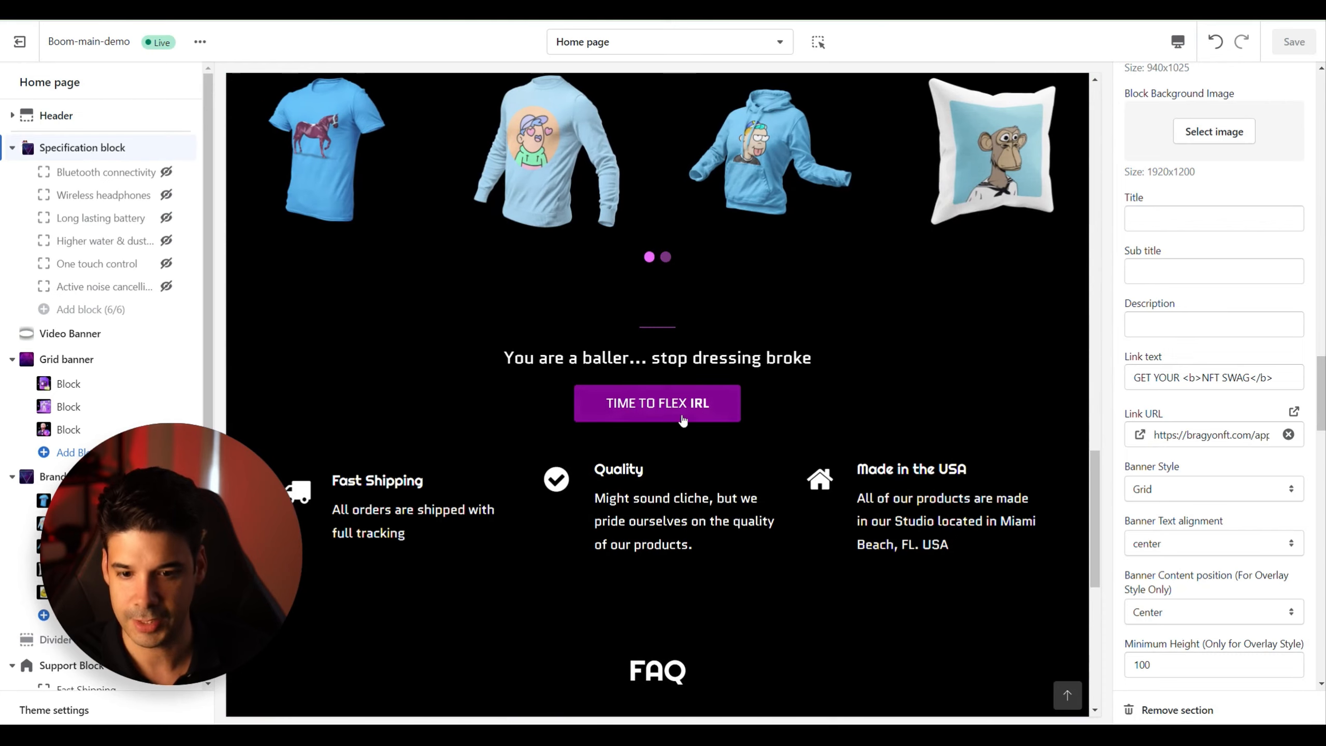
pyautogui.scroll(-10, 762, 387)
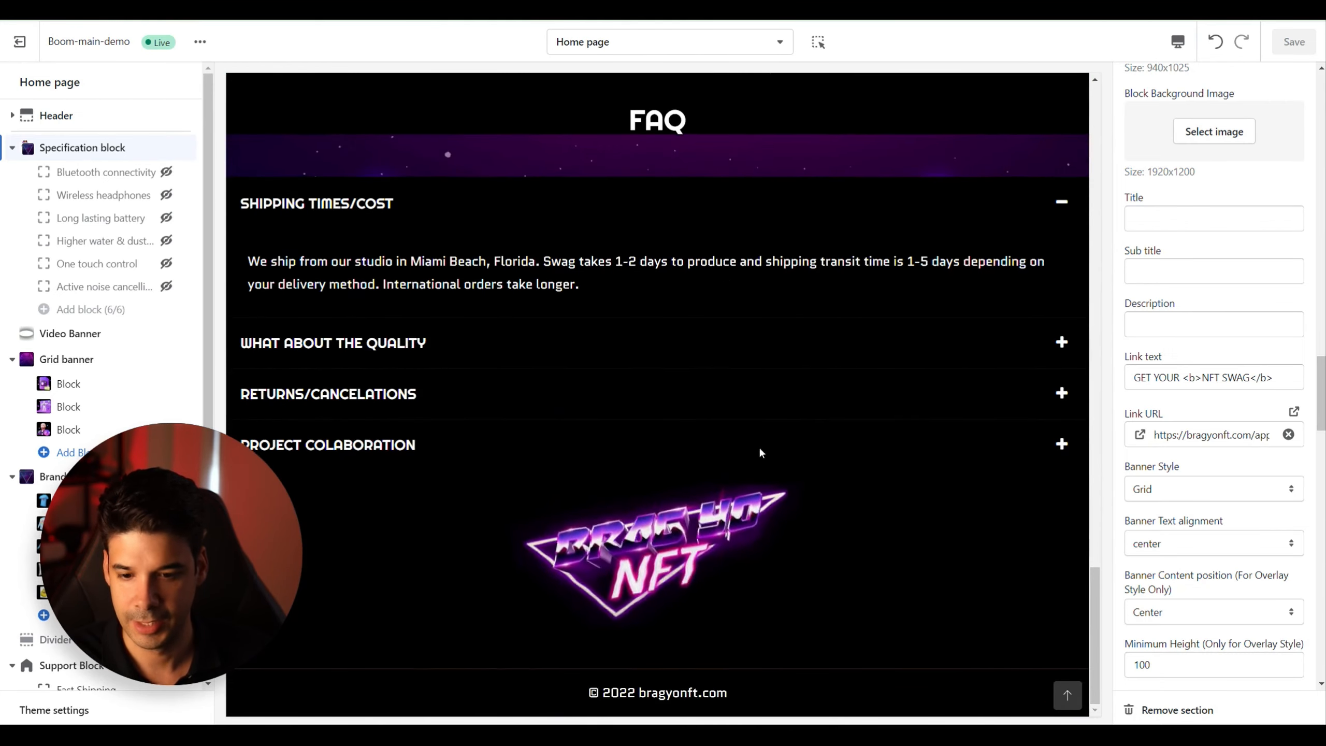
pyautogui.scroll(7, 758, 446)
pyautogui.scroll(8, 733, 368)
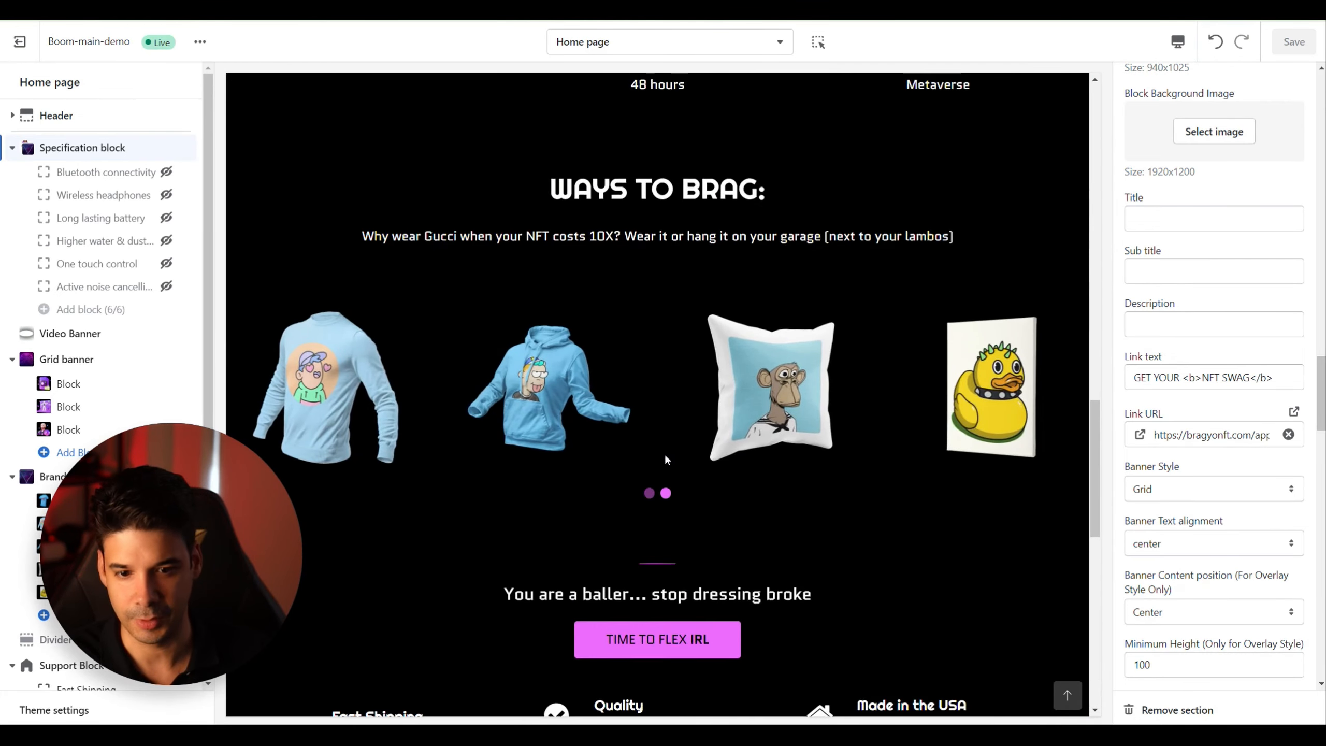
pyautogui.scroll(-3, 664, 452)
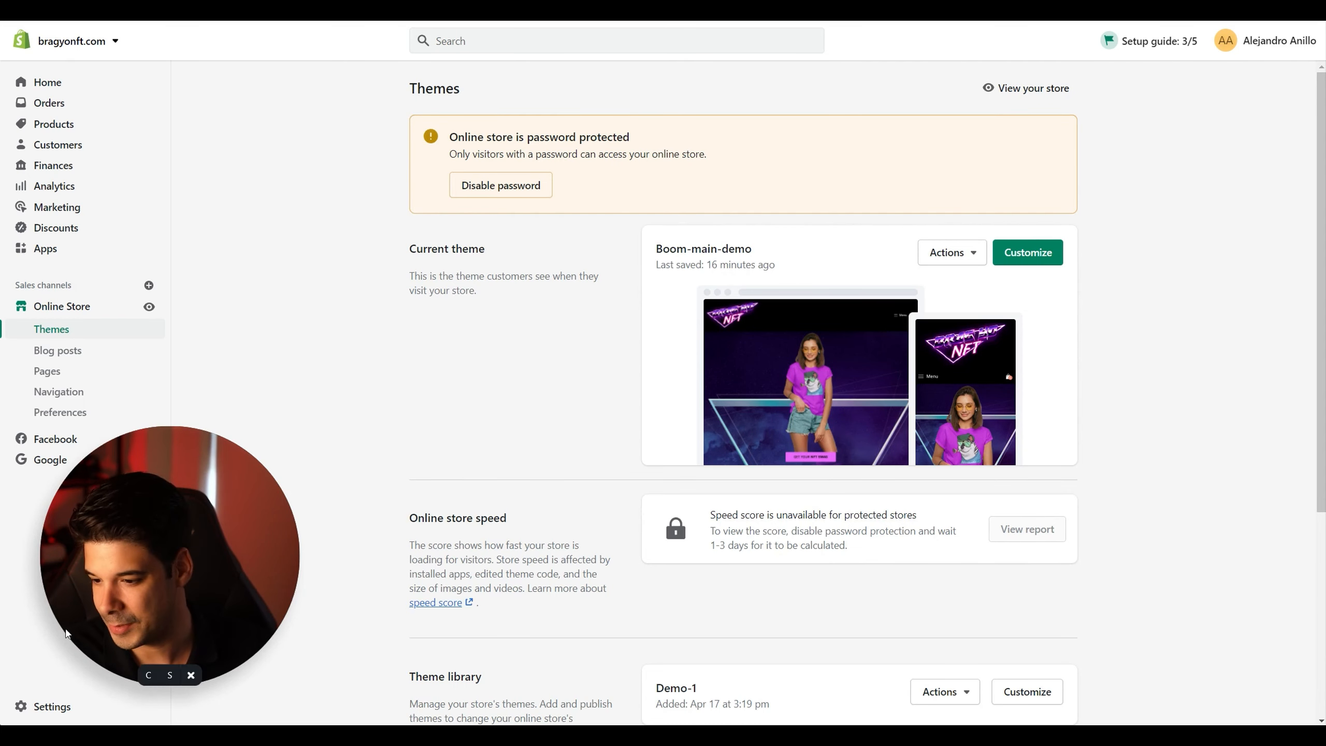
# Open the store's uploaded files in the settings and look through the list
pyautogui.click(45, 710)
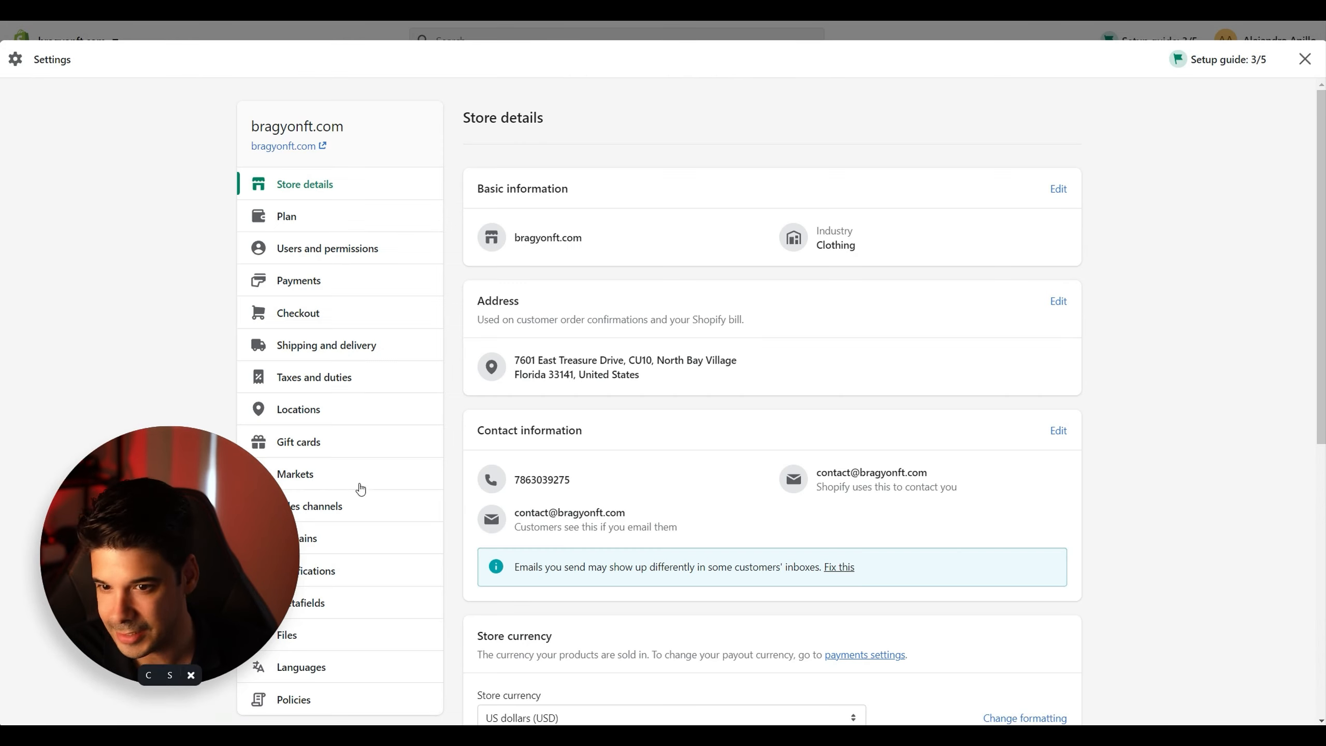
pyautogui.scroll(-5, 385, 265)
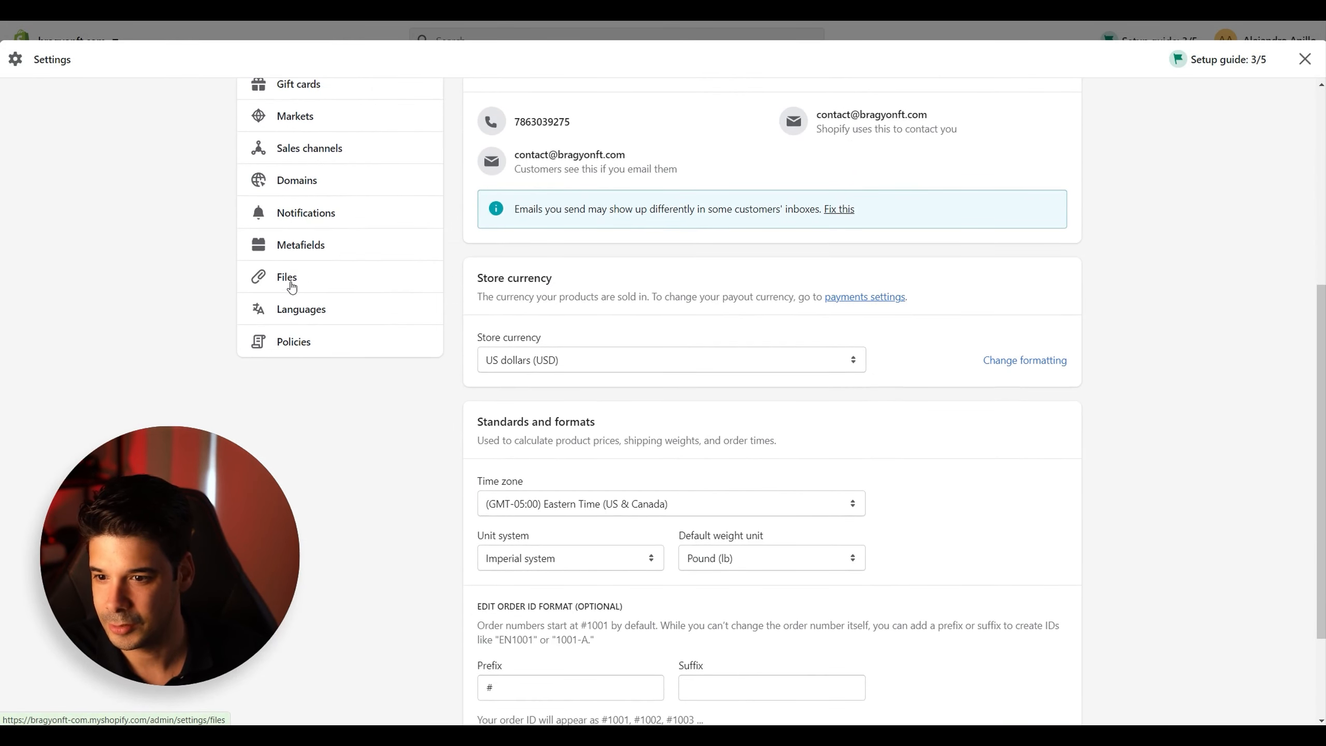
pyautogui.click(286, 279)
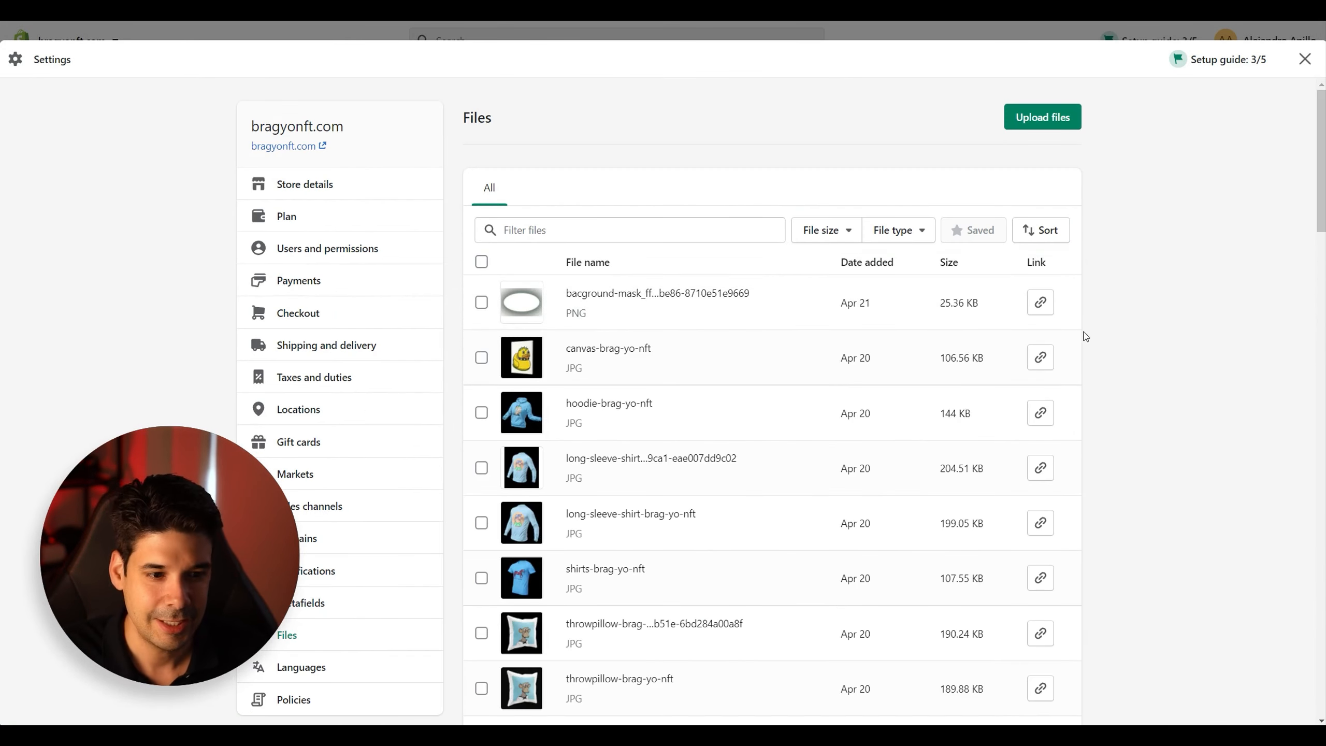
pyautogui.scroll(-10, 1297, 151)
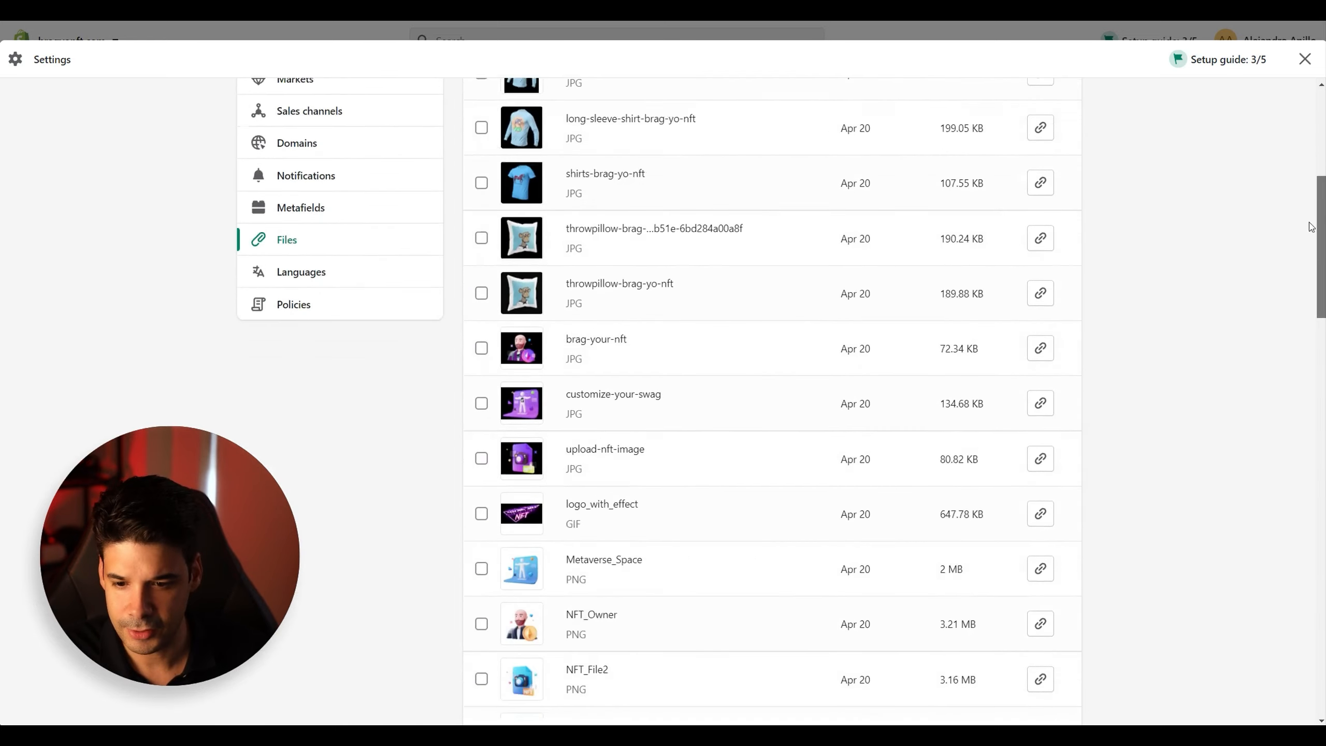
pyautogui.scroll(-14, 1300, 287)
pyautogui.scroll(20, 1278, 261)
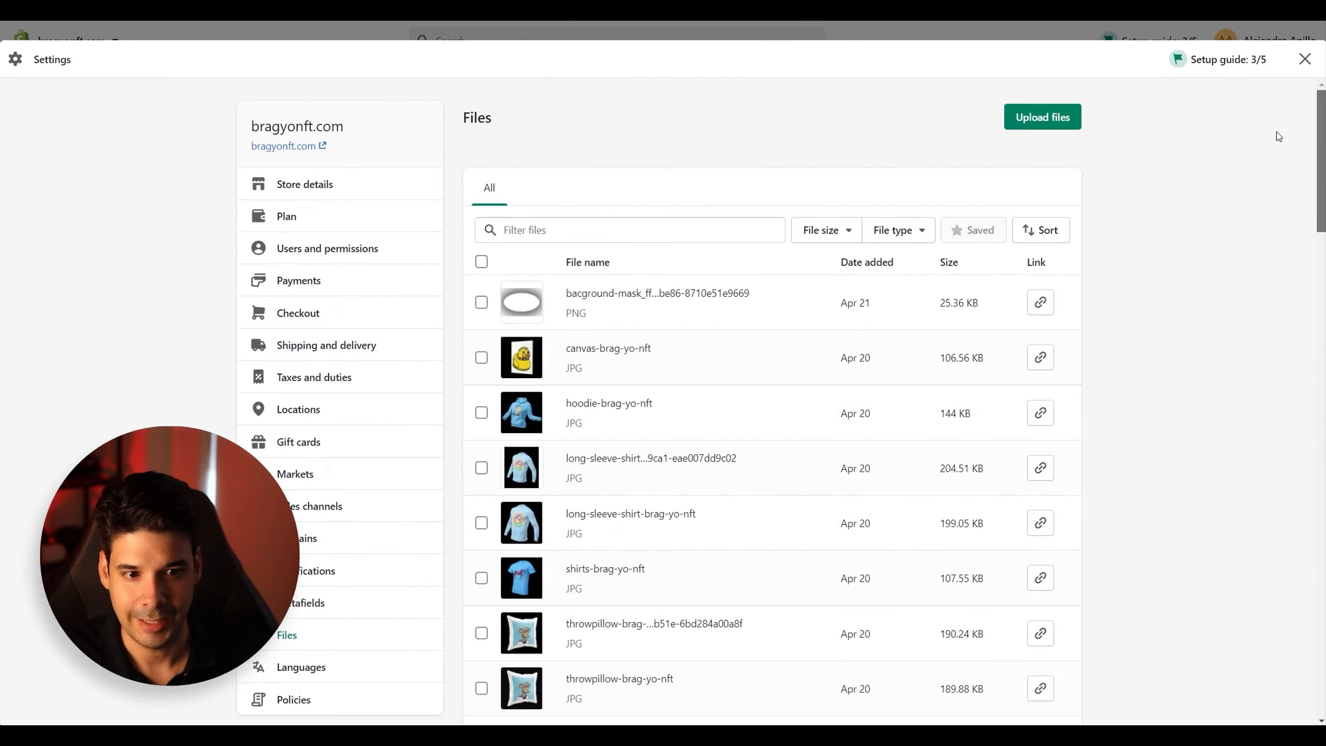
# Compare the sizes of the uploaded image files and preview the logo_with_effect GIF
pyautogui.scroll(-2, 808, 305)
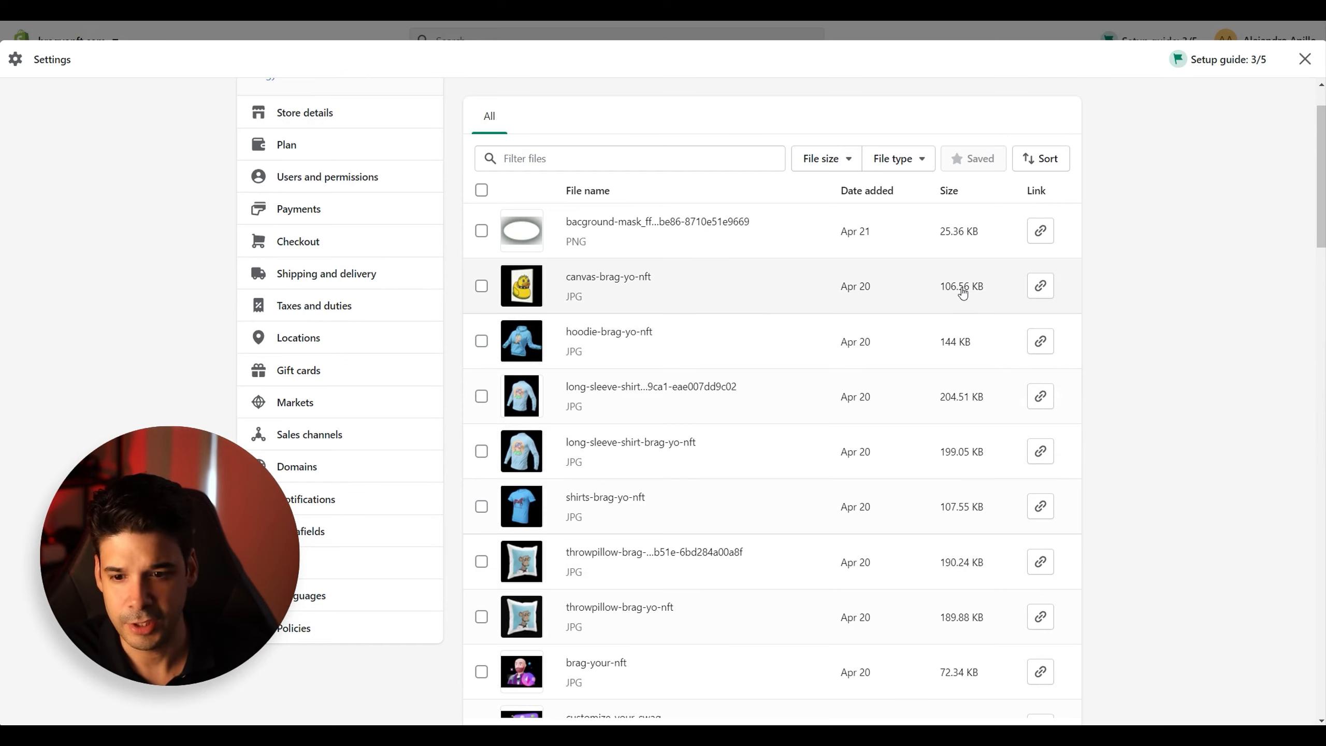
pyautogui.scroll(-2, 961, 291)
pyautogui.scroll(-2, 950, 324)
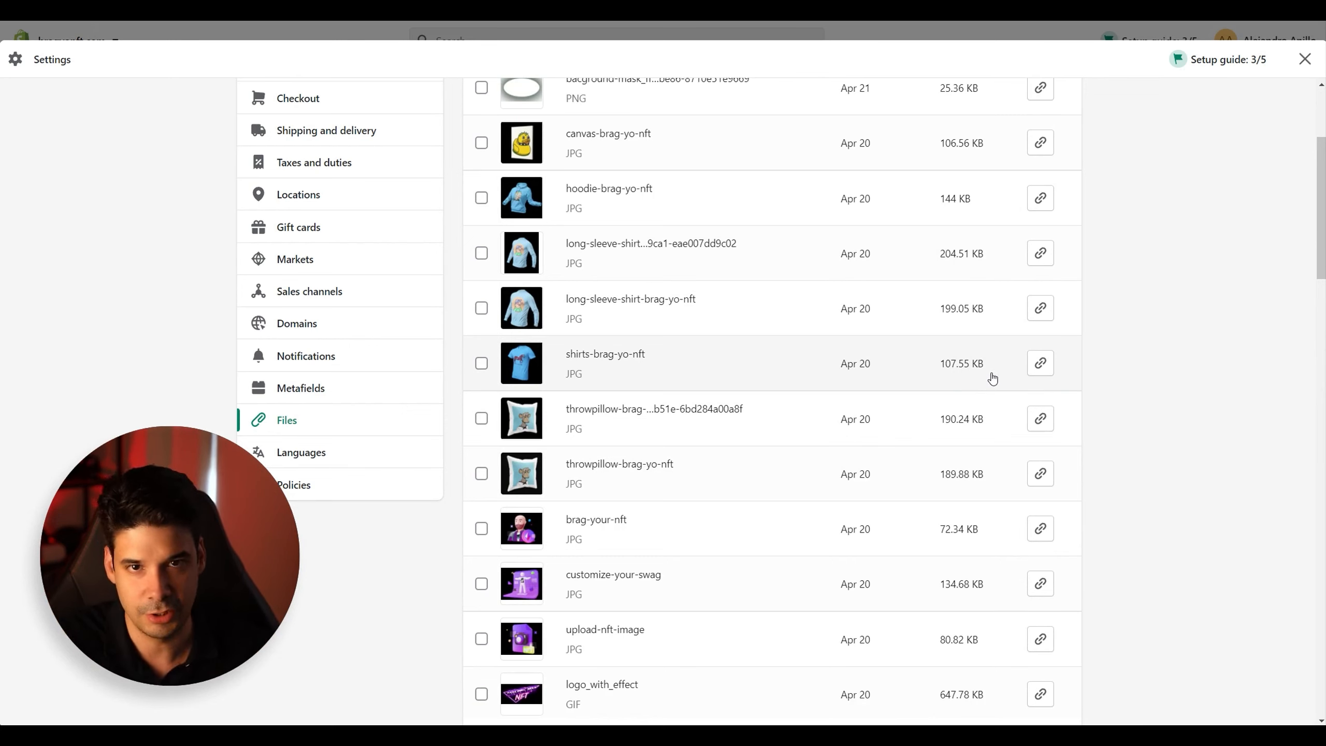
pyautogui.scroll(-1, 952, 354)
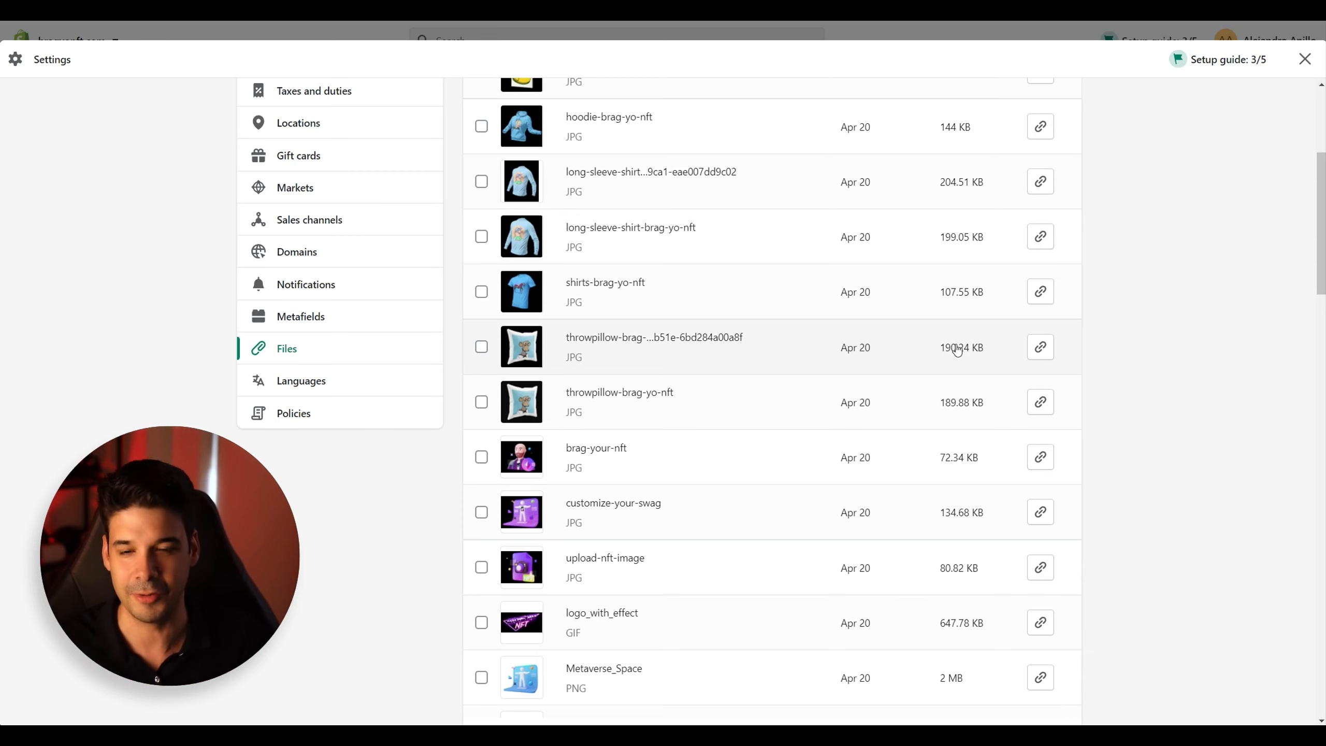
pyautogui.scroll(-4, 958, 350)
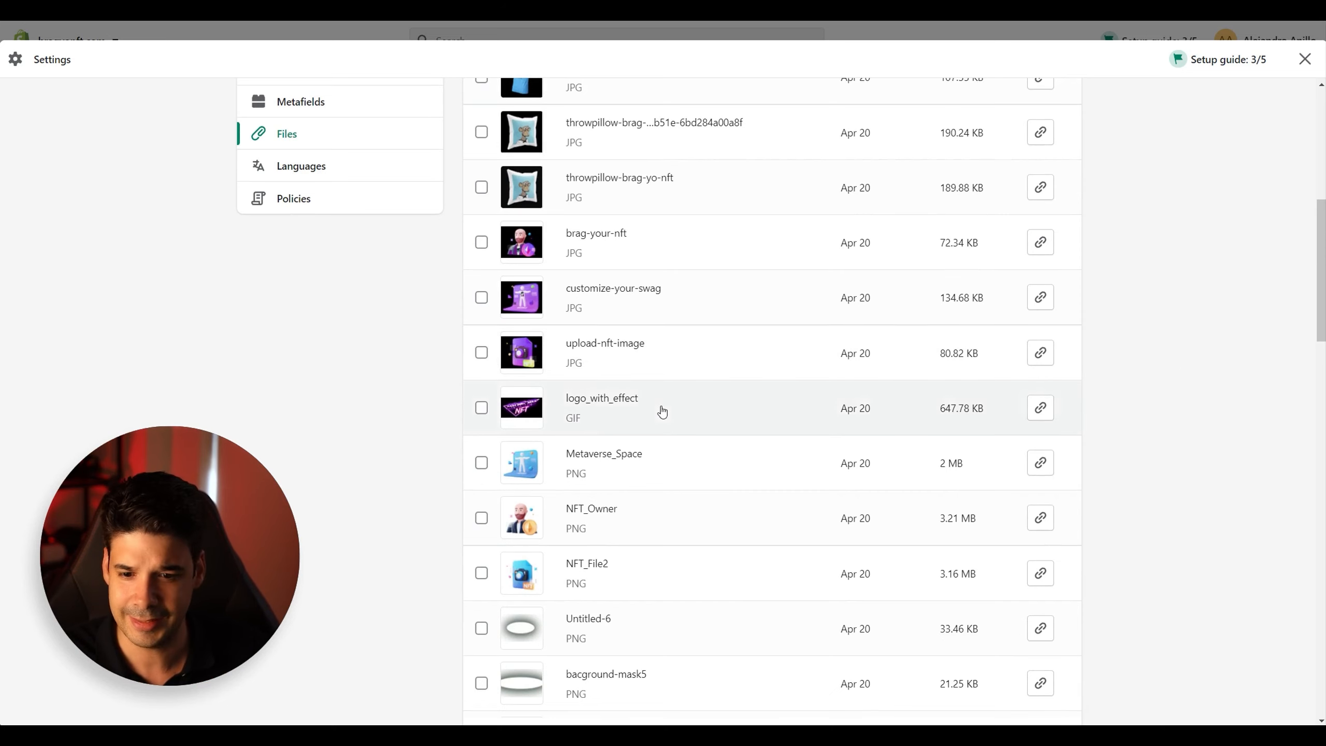
pyautogui.click(662, 412)
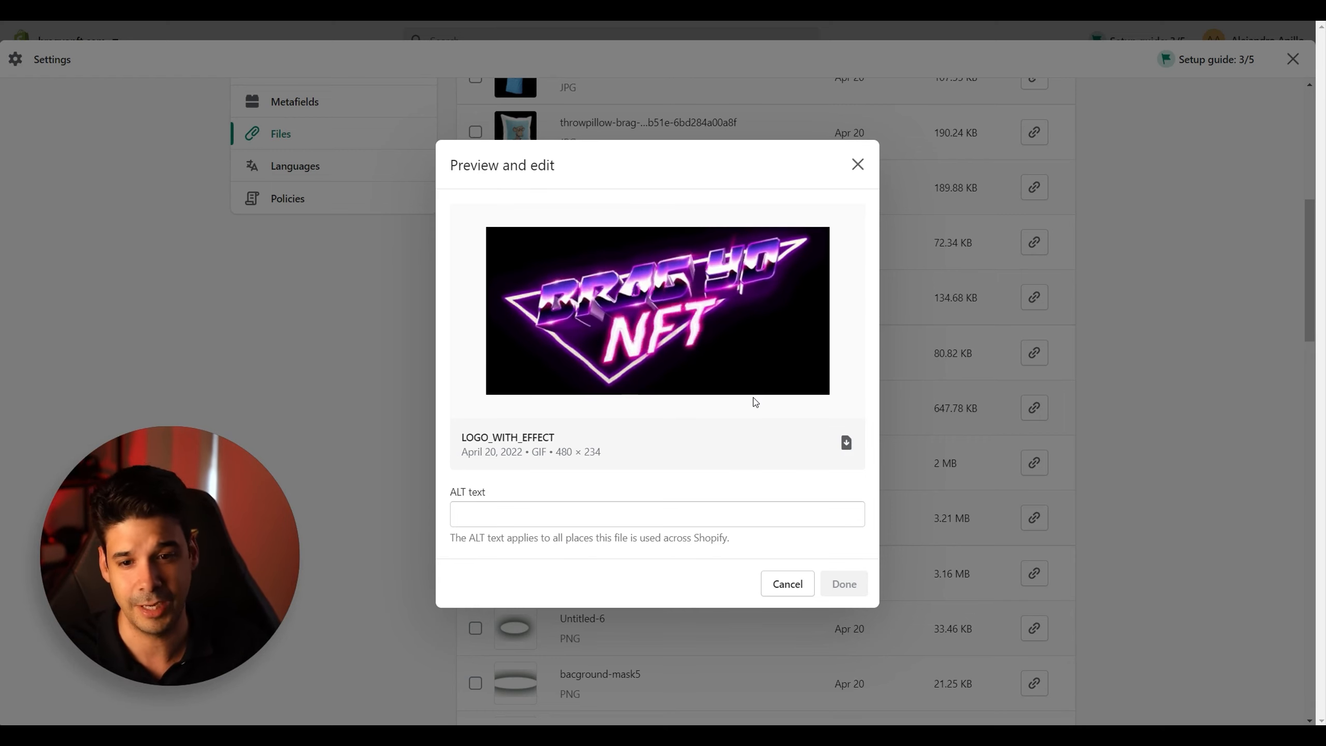
pyautogui.click(896, 228)
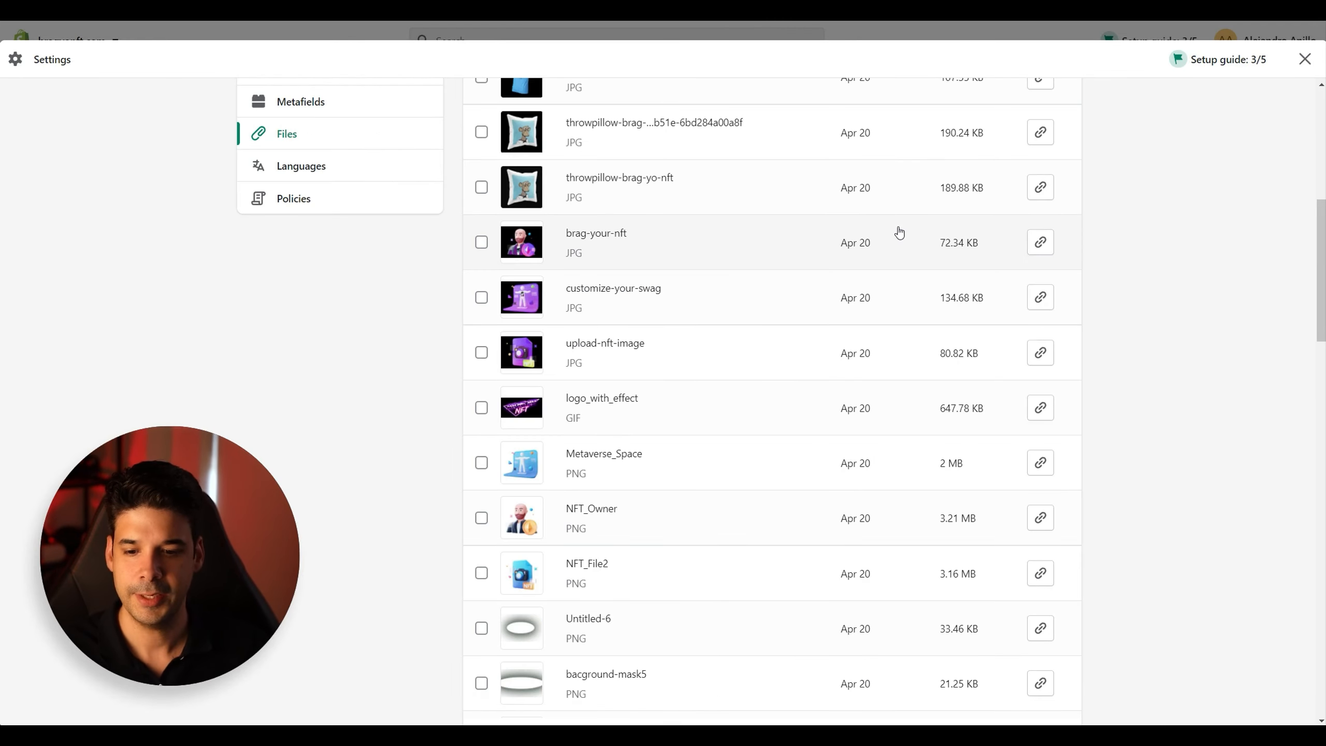
# Download the NFT_Owner PNG from the store's files and open it in Photoshop
pyautogui.scroll(-1, 808, 349)
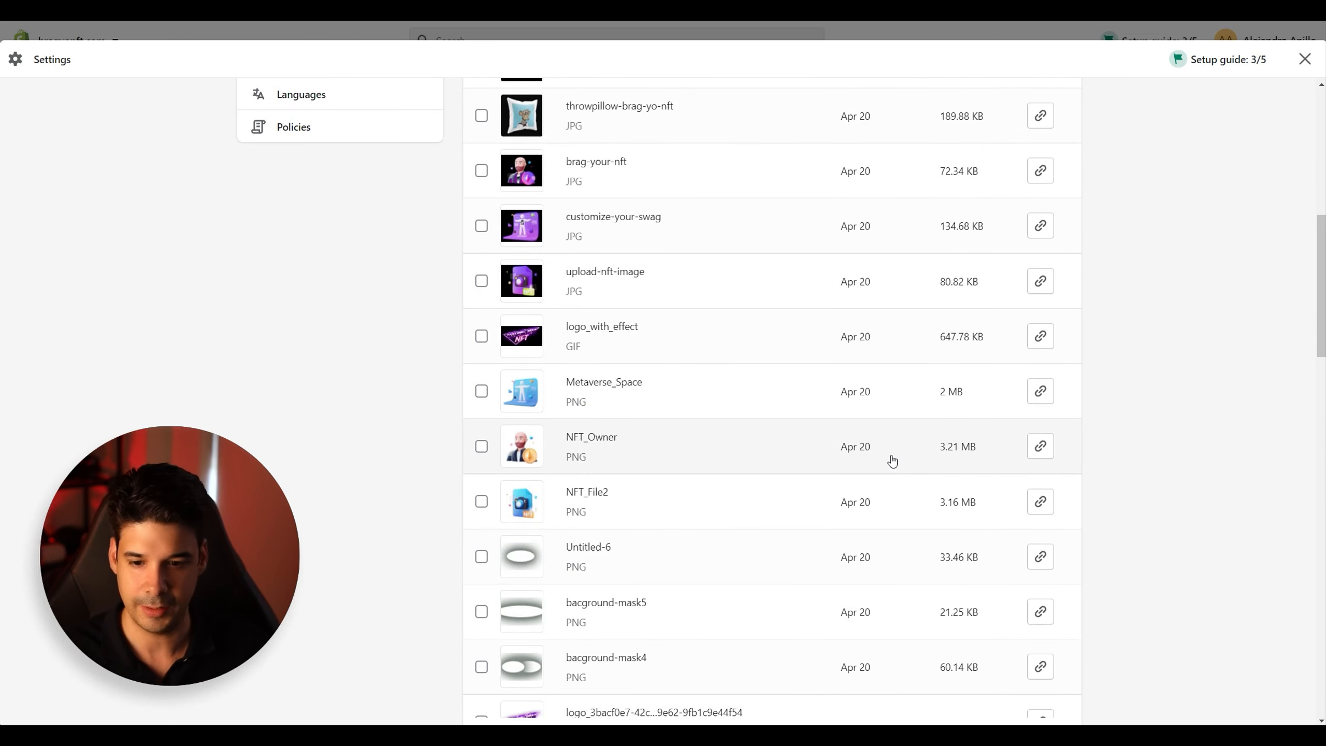
pyautogui.click(761, 454)
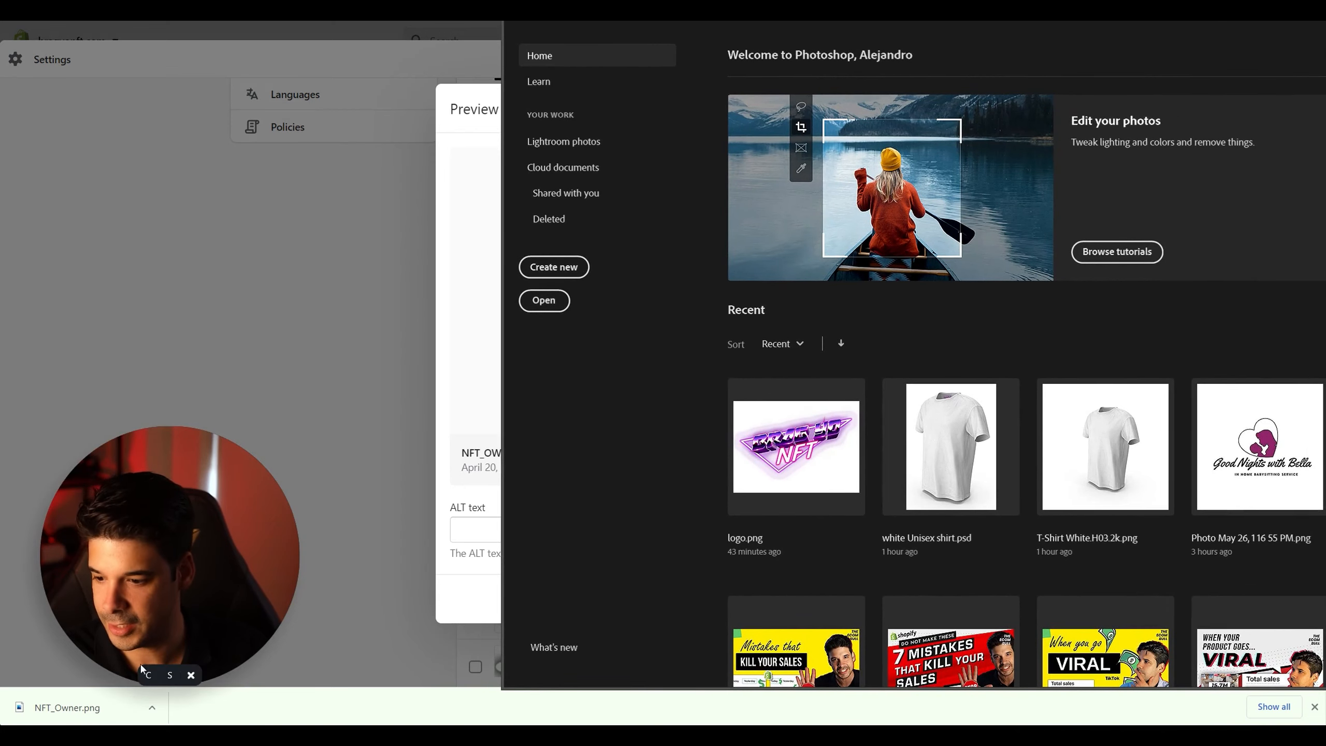
pyautogui.moveTo(76, 707); pyautogui.dragTo(1315, 313)
pyautogui.moveTo(939, 22); pyautogui.dragTo(498, 39)
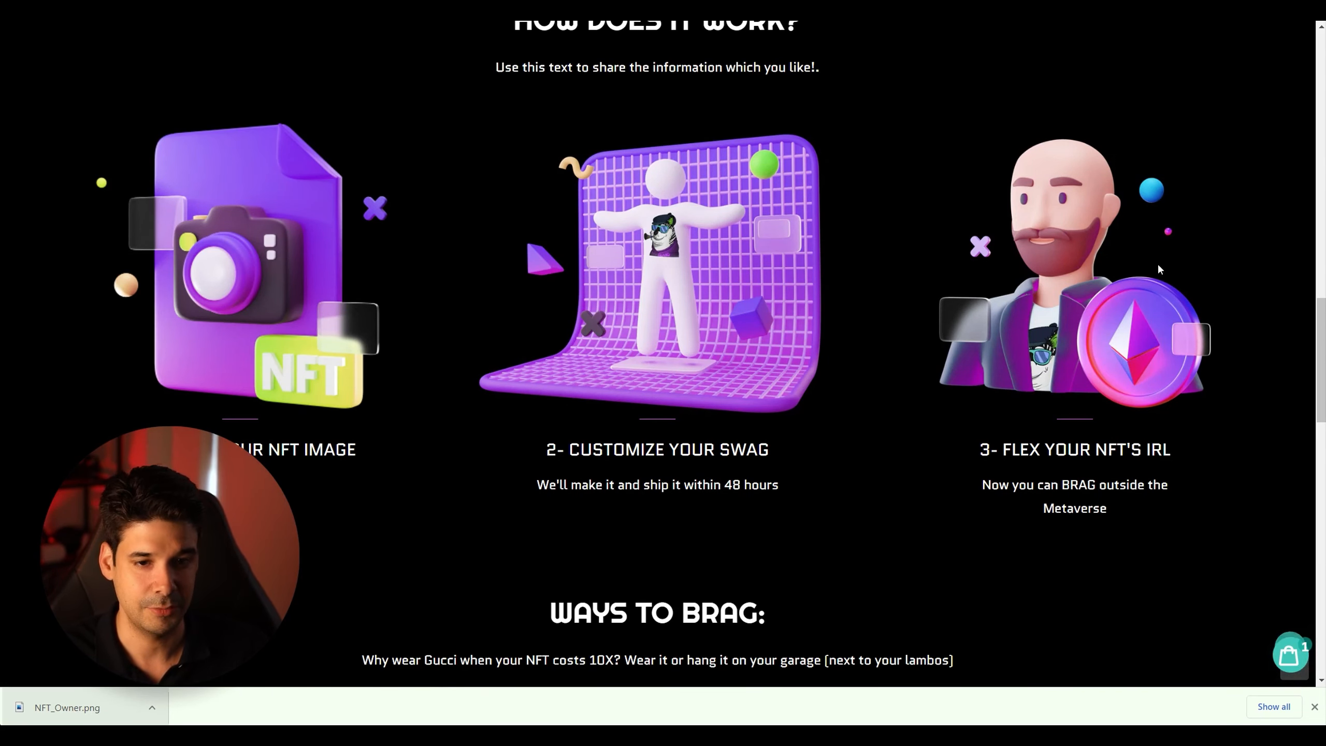
pyautogui.hotkey('alt', 'Tab')
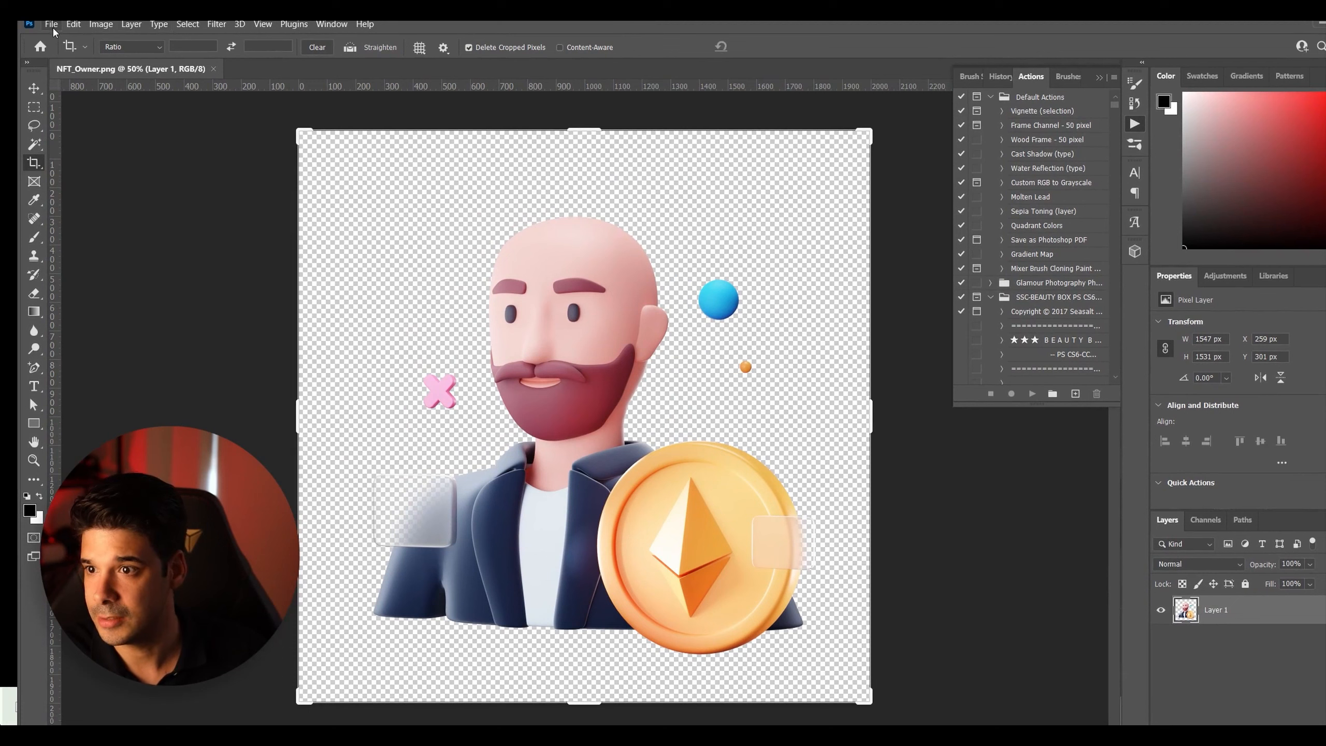
# Cover the canvas with a black rectangle of about 2137 × 2088 px and place it beneath the figure's layer
pyautogui.click(35, 424)
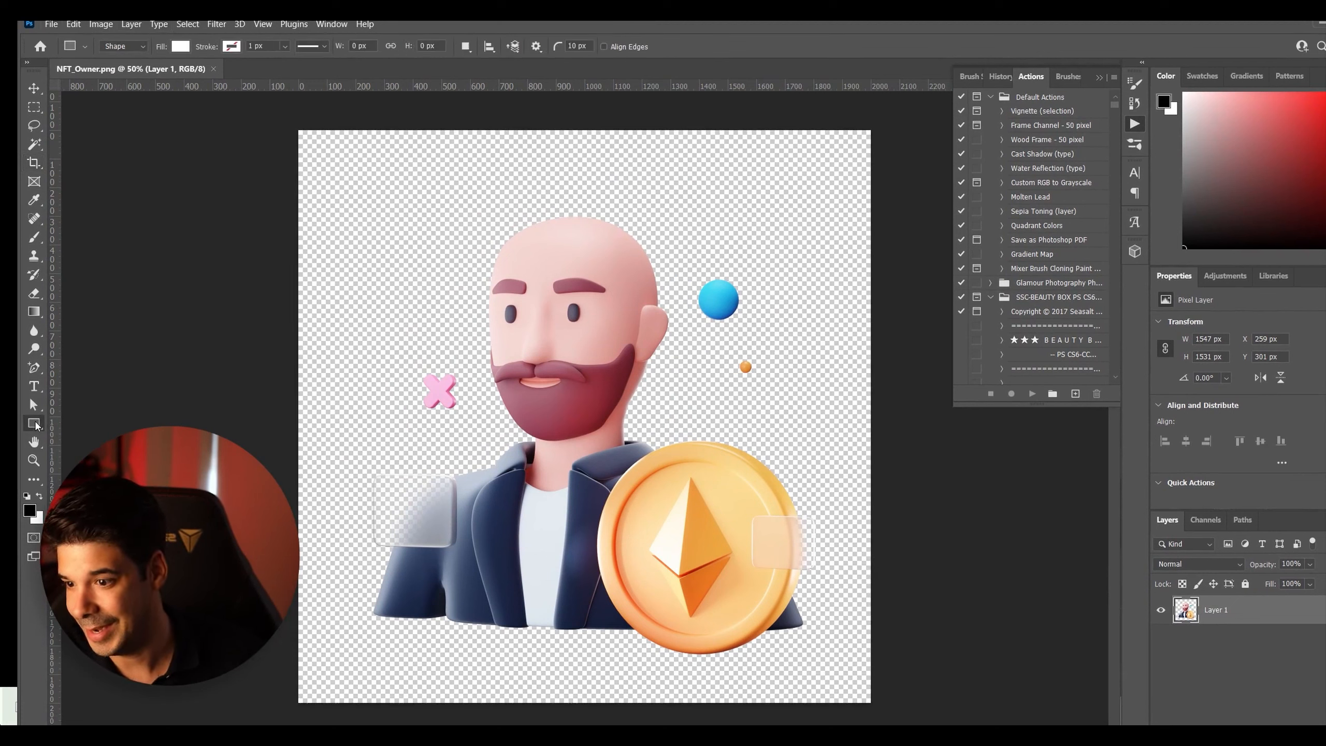
pyautogui.moveTo(282, 115); pyautogui.dragTo(892, 711)
pyautogui.click(180, 46)
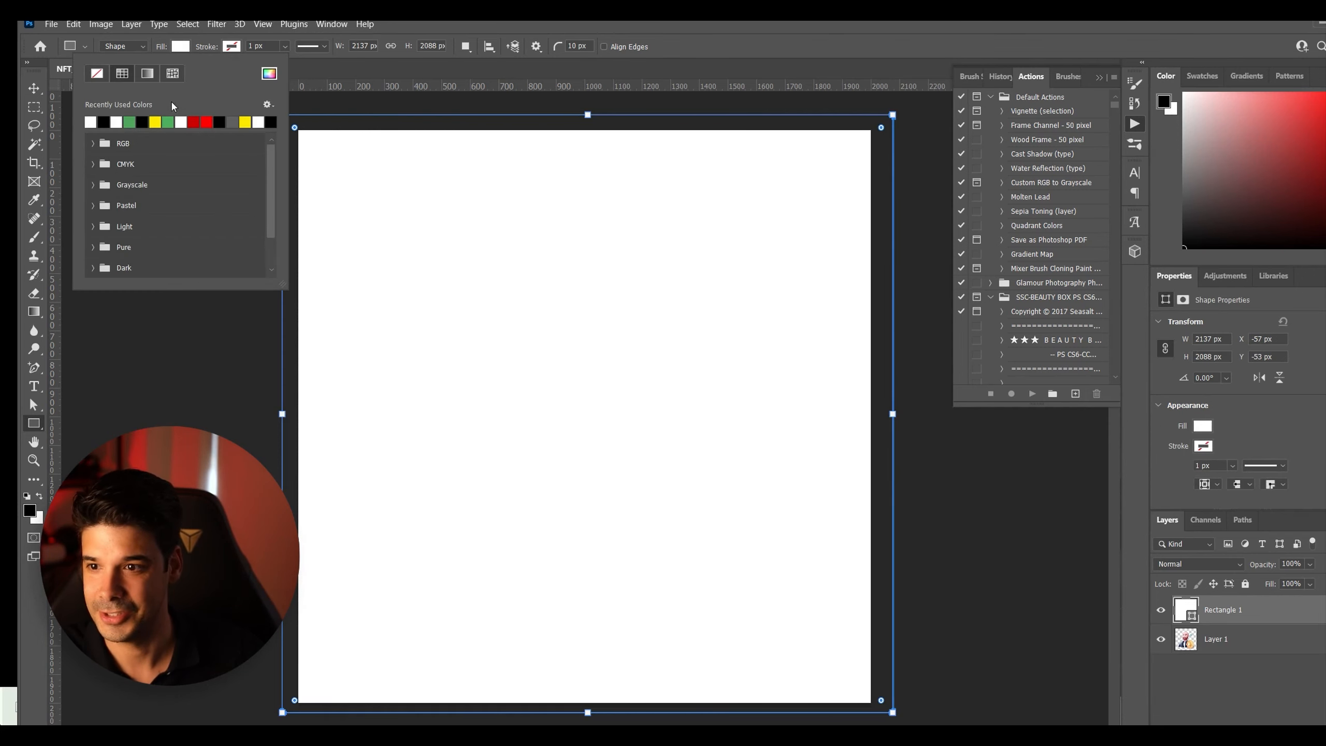
pyautogui.click(105, 121)
pyautogui.click(570, 36)
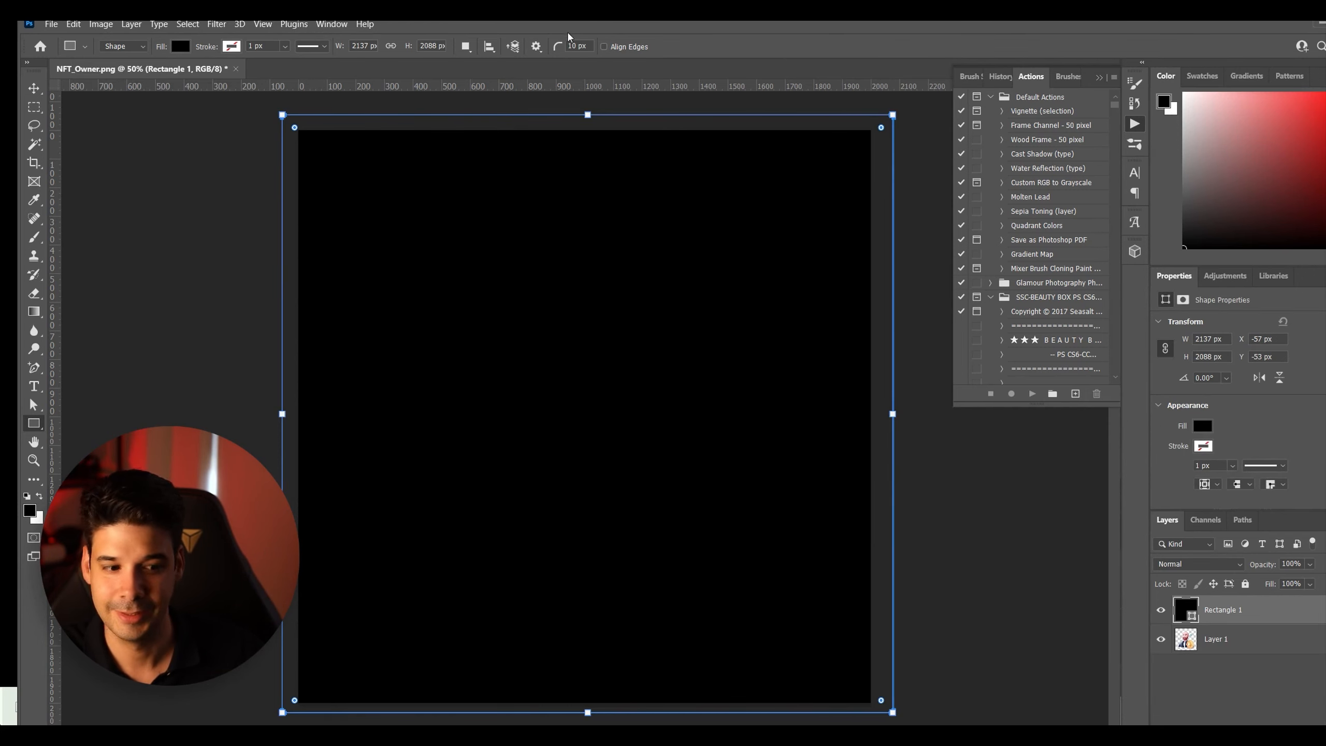
pyautogui.moveTo(1239, 612); pyautogui.dragTo(1228, 657)
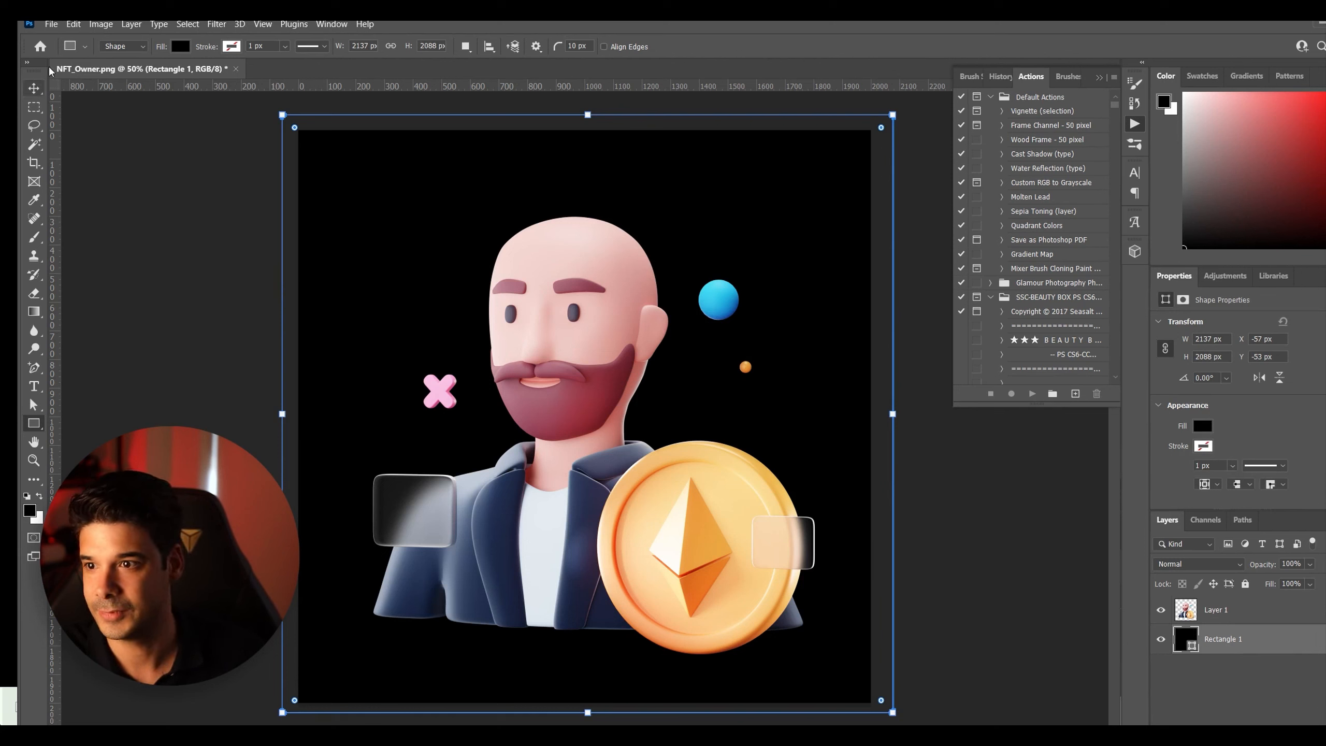
# Save the image for web as PNG-24 at 700 × 700 px, named NFT_Owner_opt.png, in the Assets folder
pyautogui.click(52, 24)
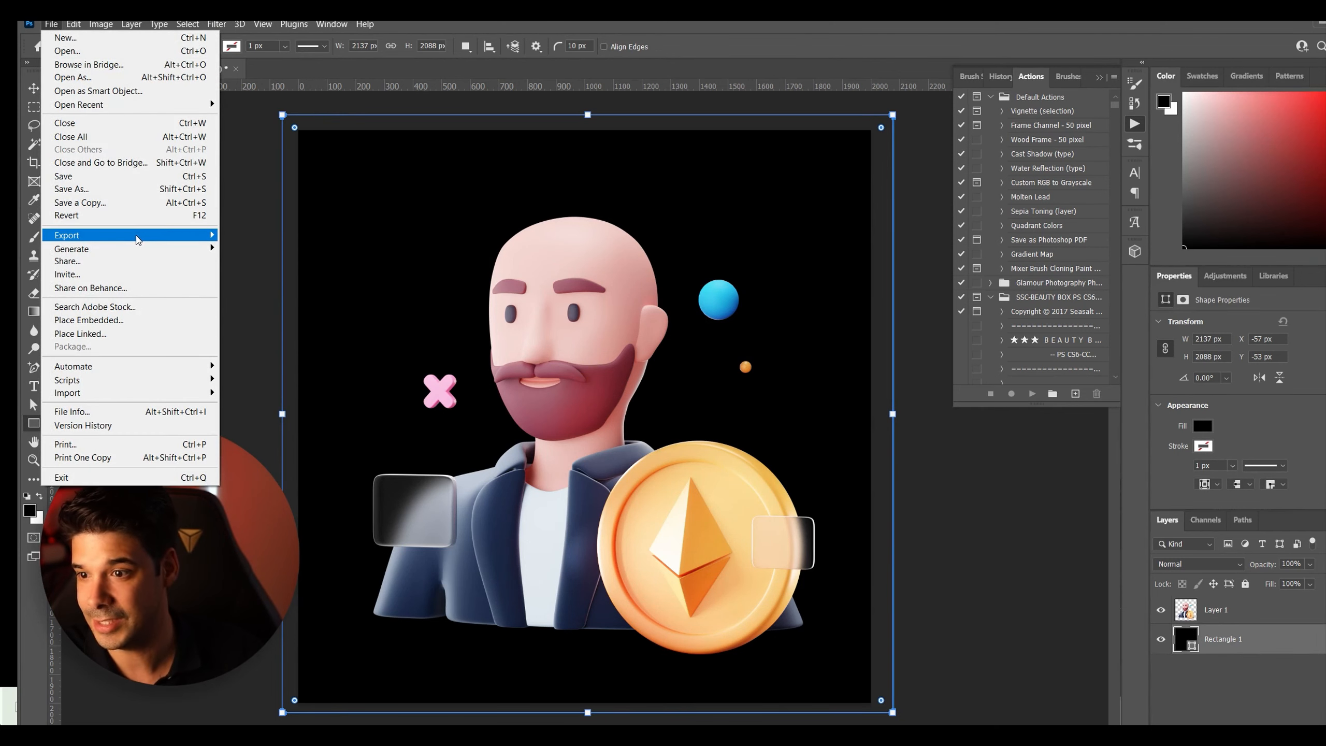
pyautogui.moveTo(137, 236)
pyautogui.click(262, 287)
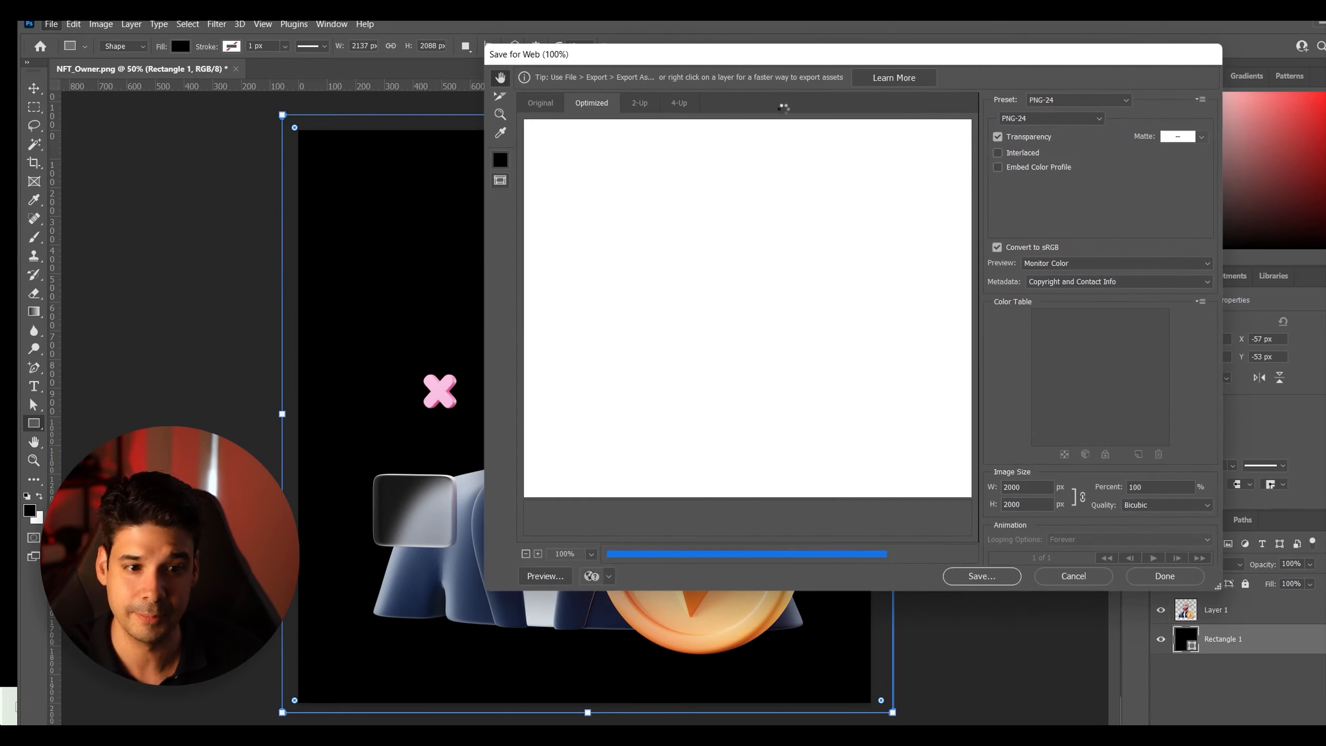
pyautogui.moveTo(914, 333); pyautogui.dragTo(616, 194)
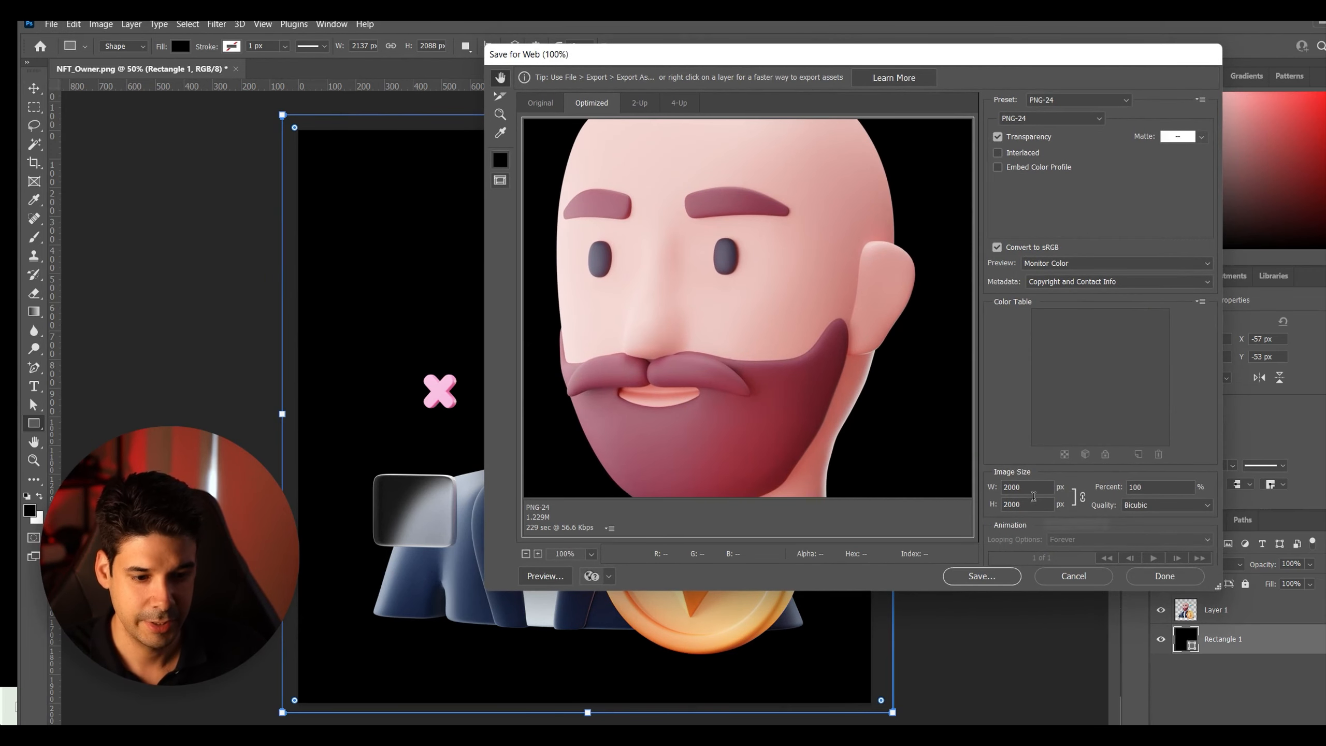
pyautogui.moveTo(1033, 489); pyautogui.dragTo(984, 496)
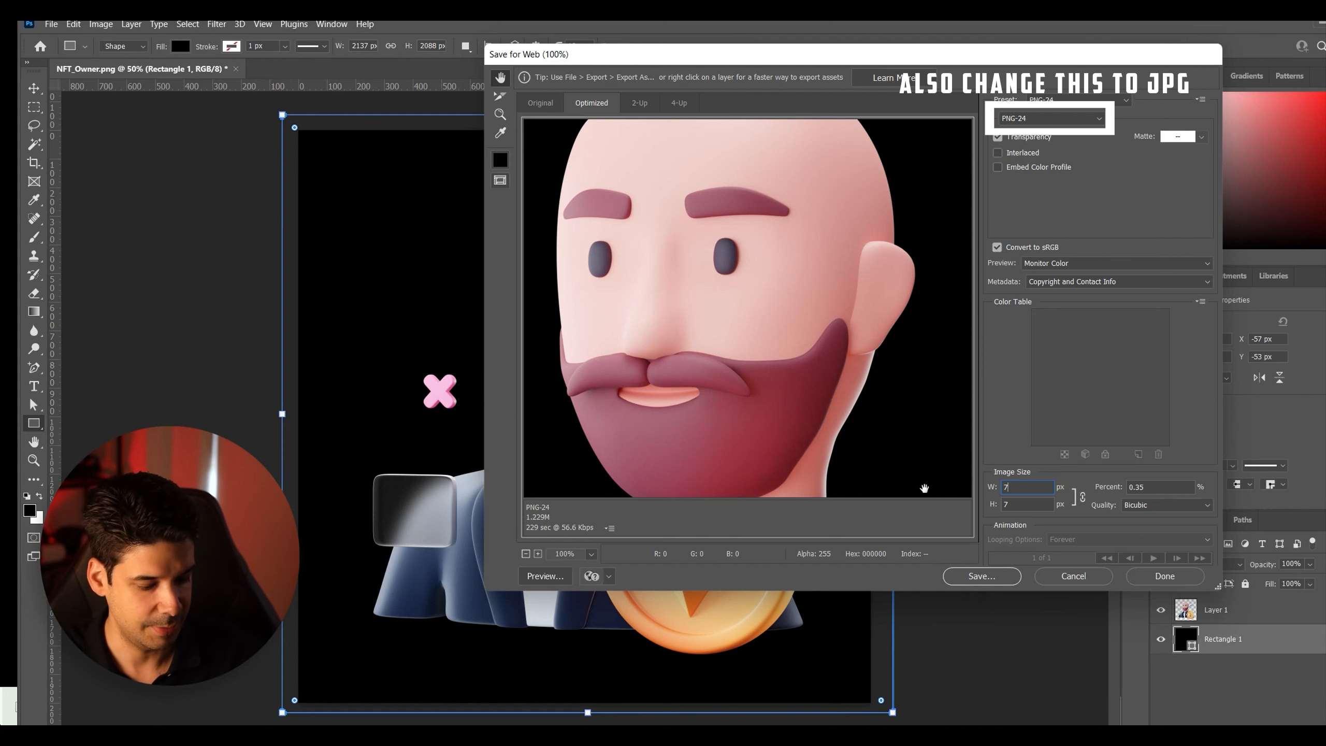
pyautogui.press('Tab')
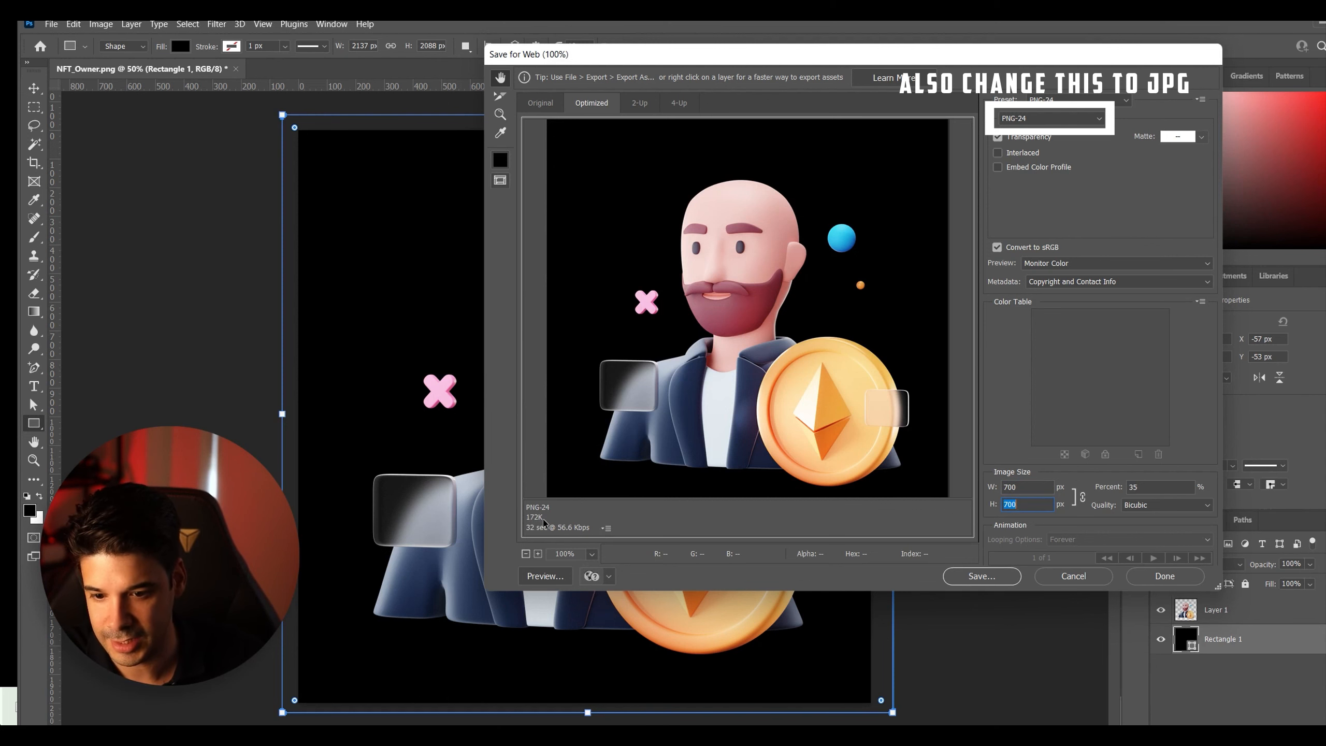
pyautogui.click(981, 576)
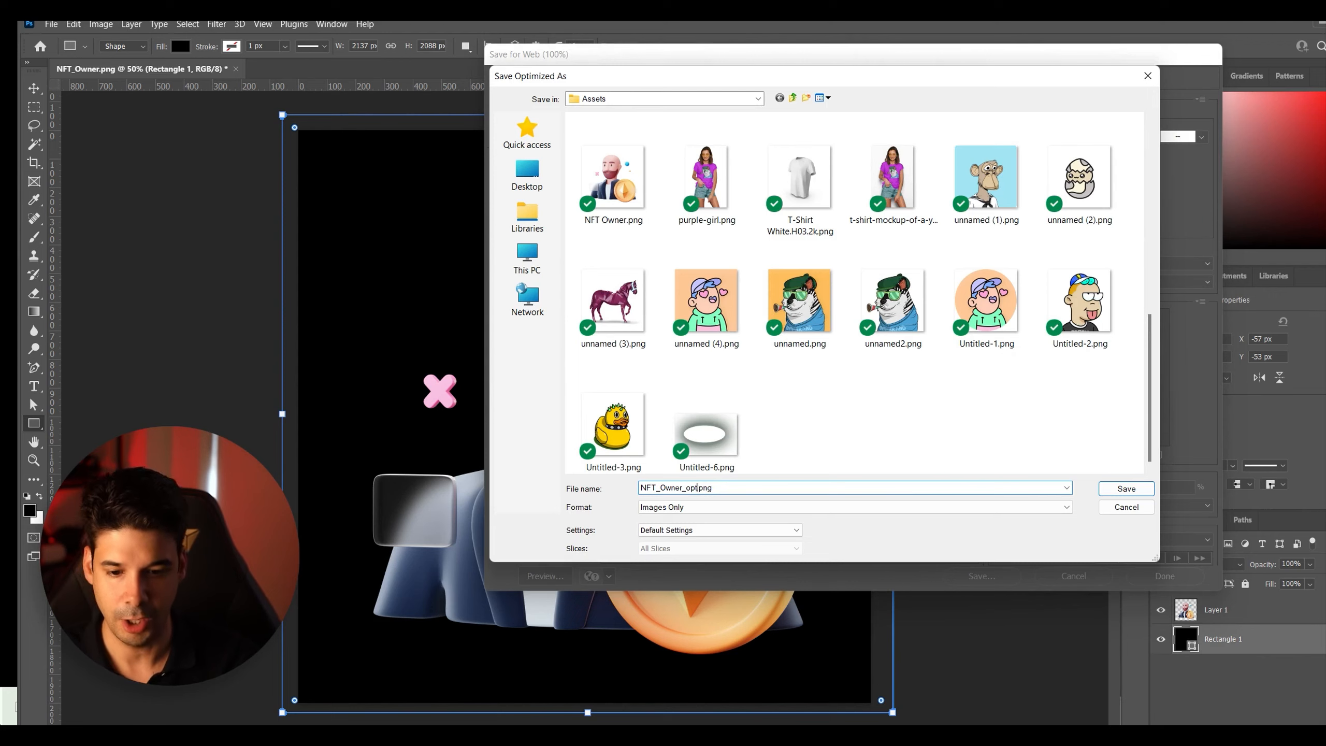
pyautogui.click(1126, 487)
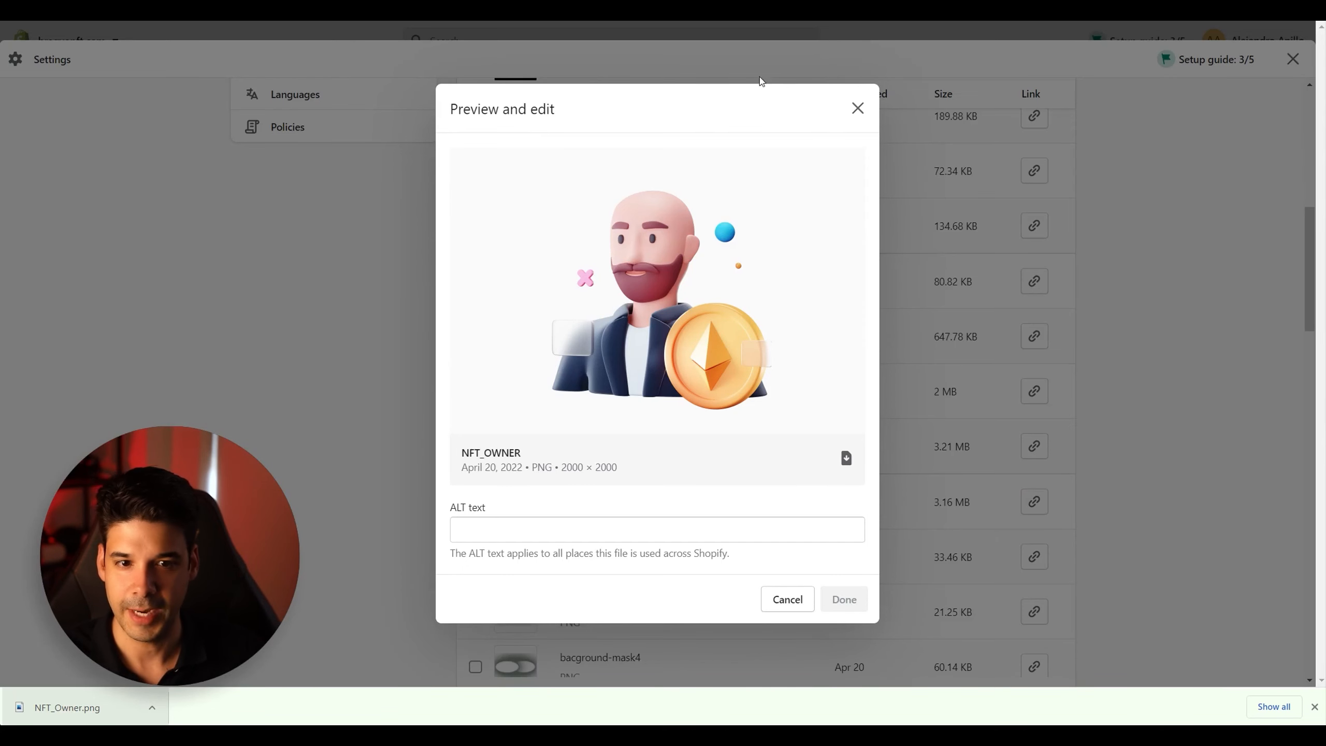
# Return to Shopify, leave the file settings and open the Grid banner's third block in the Boom-main-demo theme customization
pyautogui.click(858, 108)
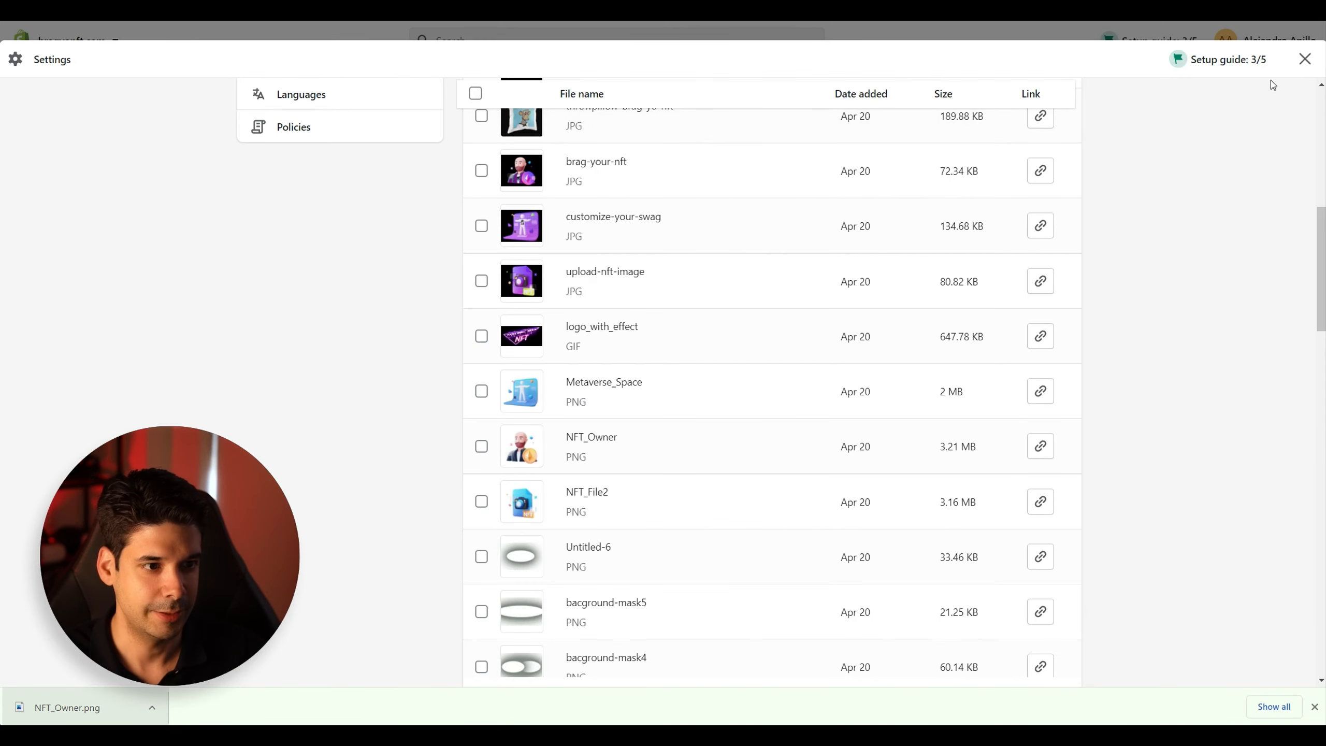
pyautogui.click(1292, 59)
pyautogui.click(60, 308)
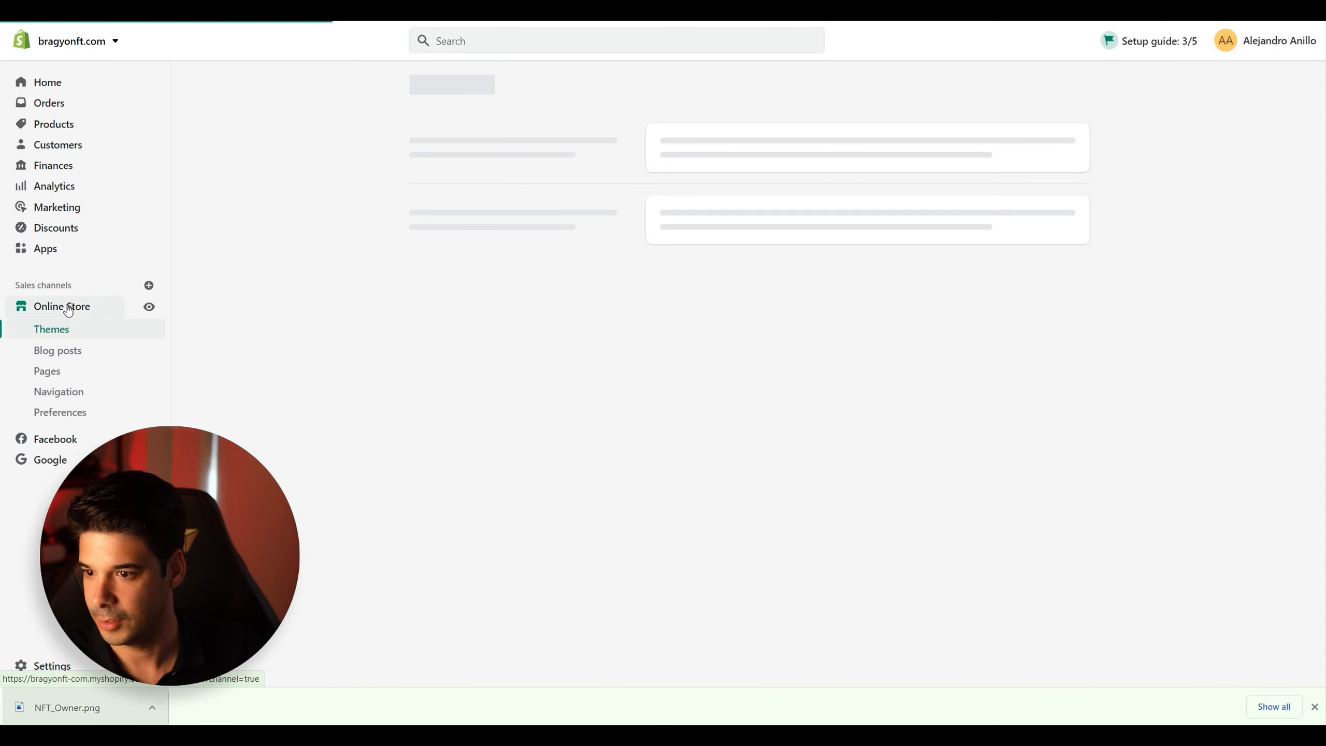
pyautogui.click(1057, 263)
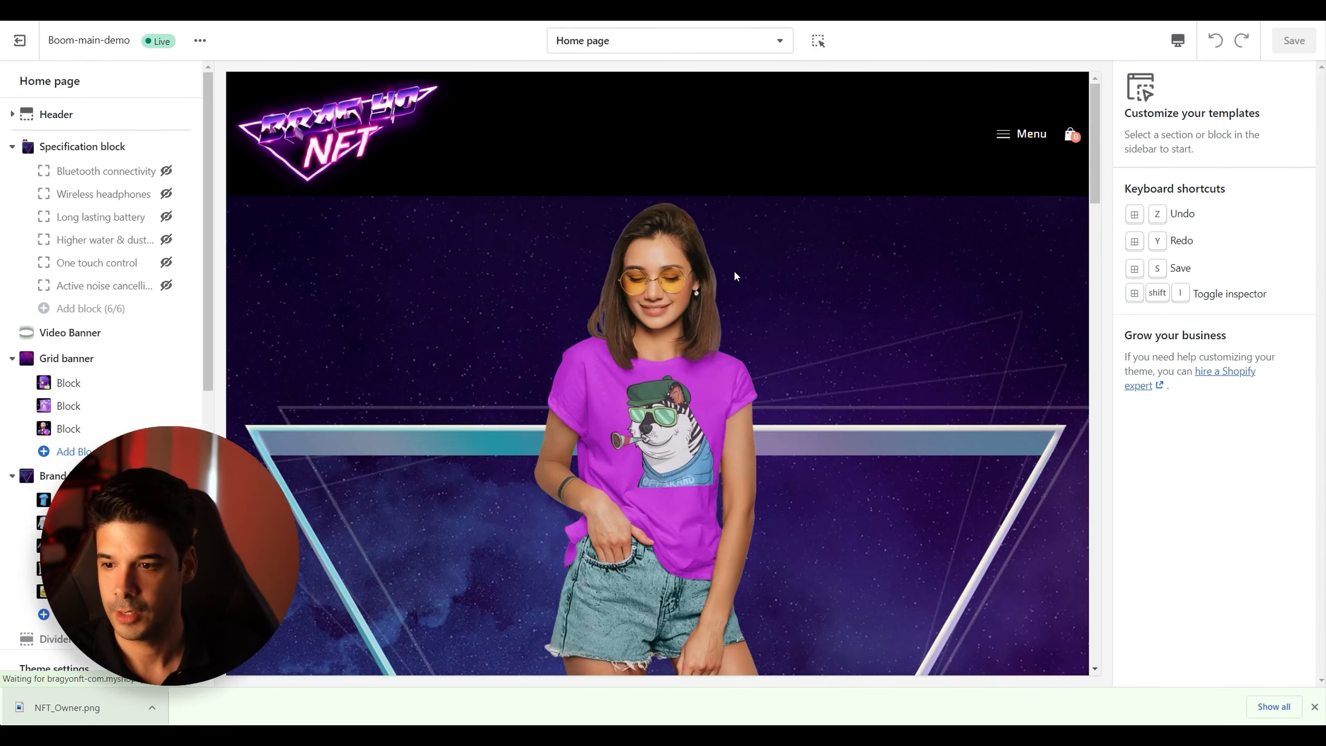
pyautogui.scroll(-20, 736, 271)
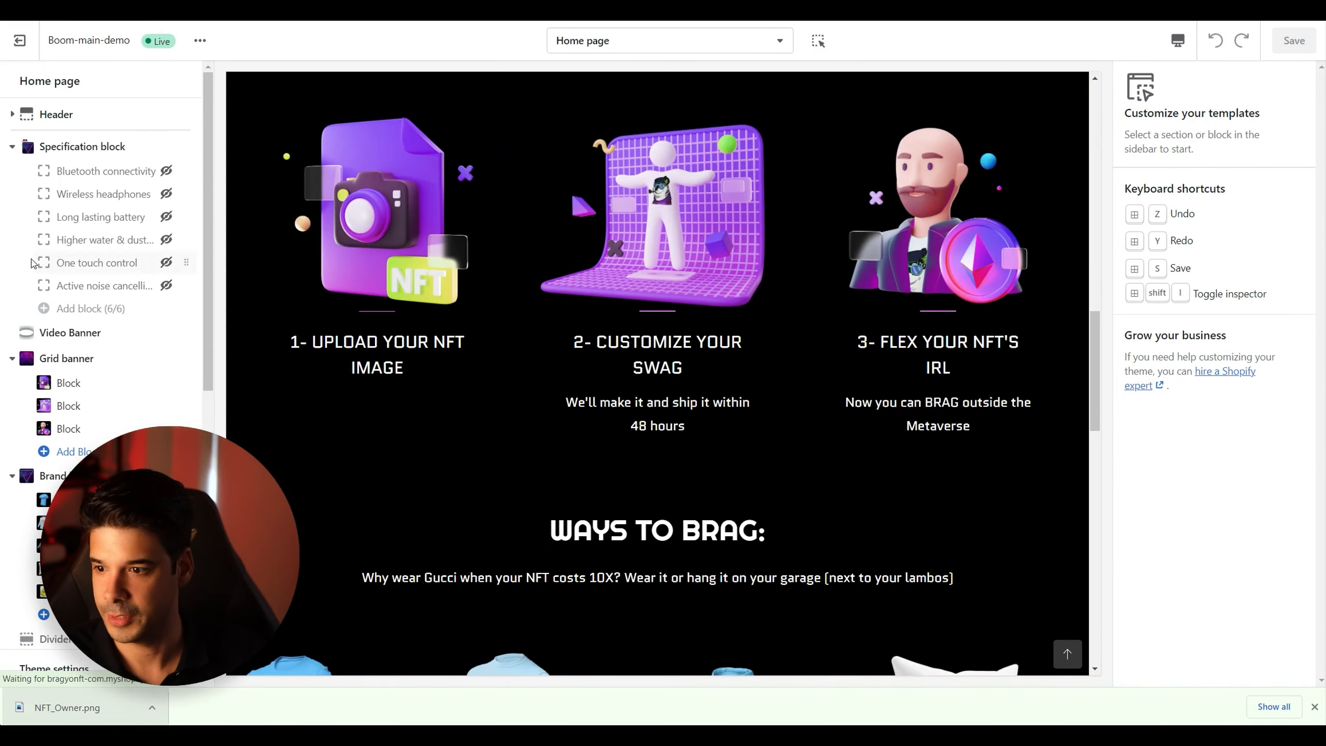
pyautogui.scroll(-4, 52, 276)
pyautogui.scroll(1, 74, 290)
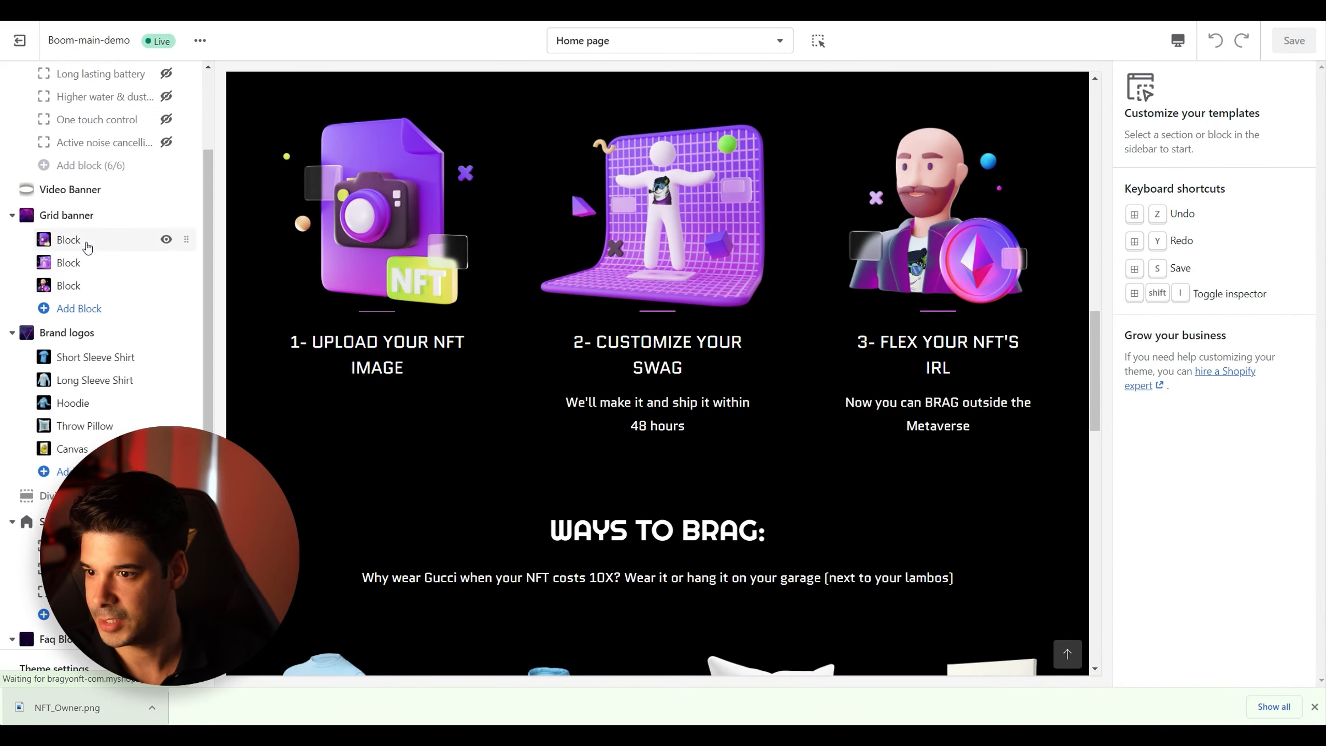
pyautogui.click(74, 290)
# Upload NFT_Owner_opt.png from the Assets folder as the replacement image for the Grid banner's third block
pyautogui.click(1211, 307)
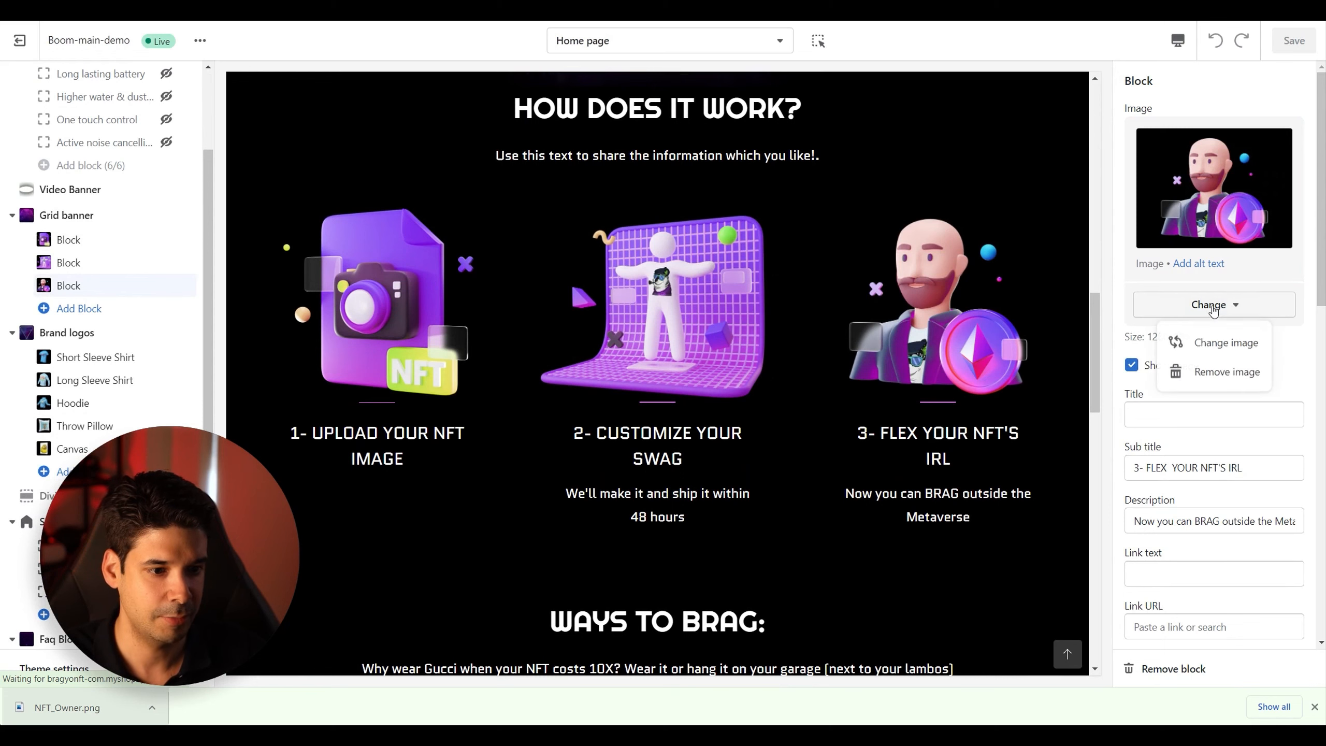
pyautogui.click(1227, 345)
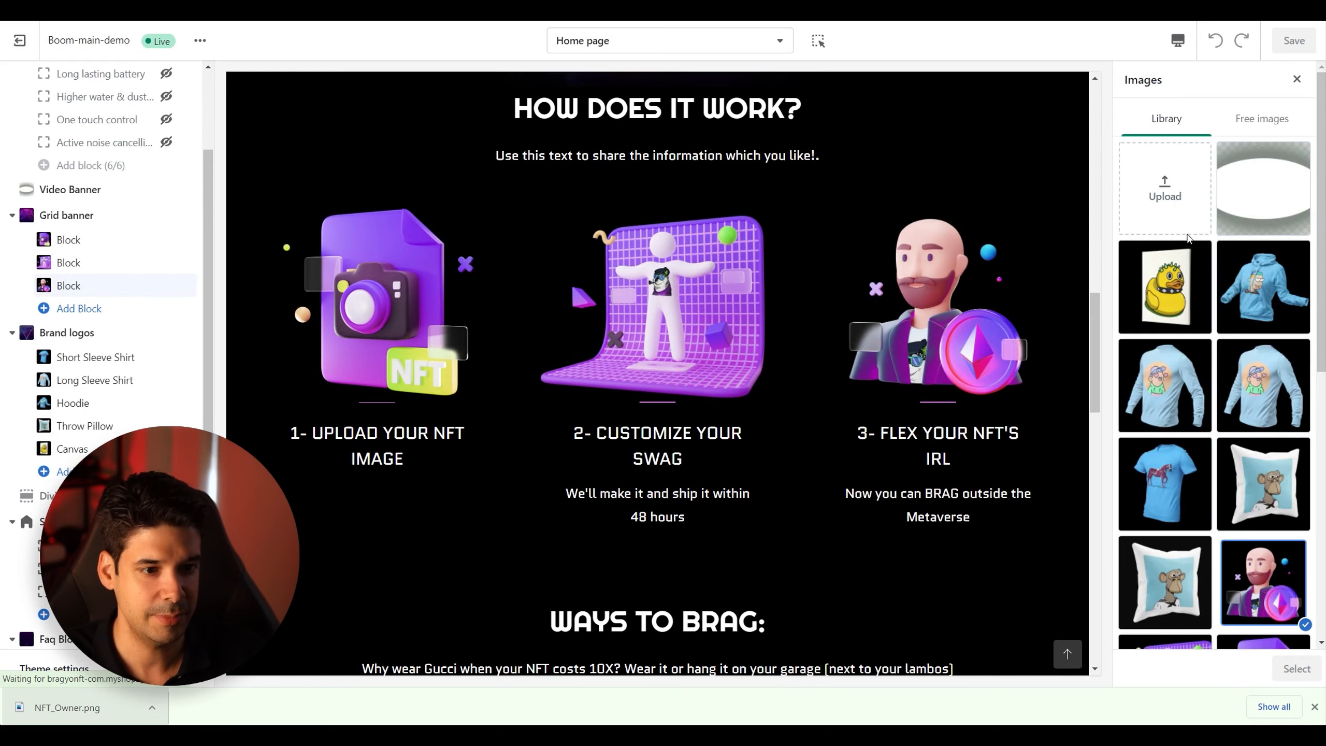
pyautogui.click(1175, 197)
pyautogui.scroll(-5, 553, 199)
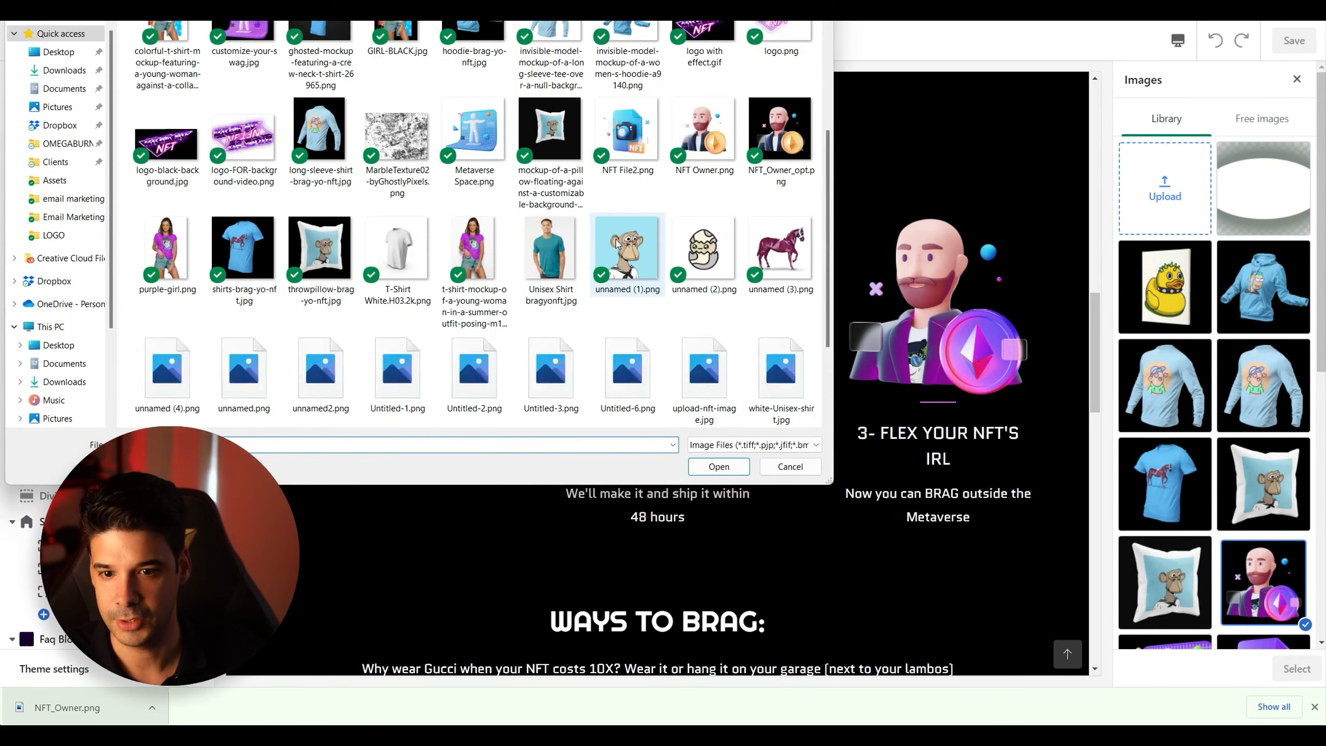
pyautogui.scroll(3, 707, 340)
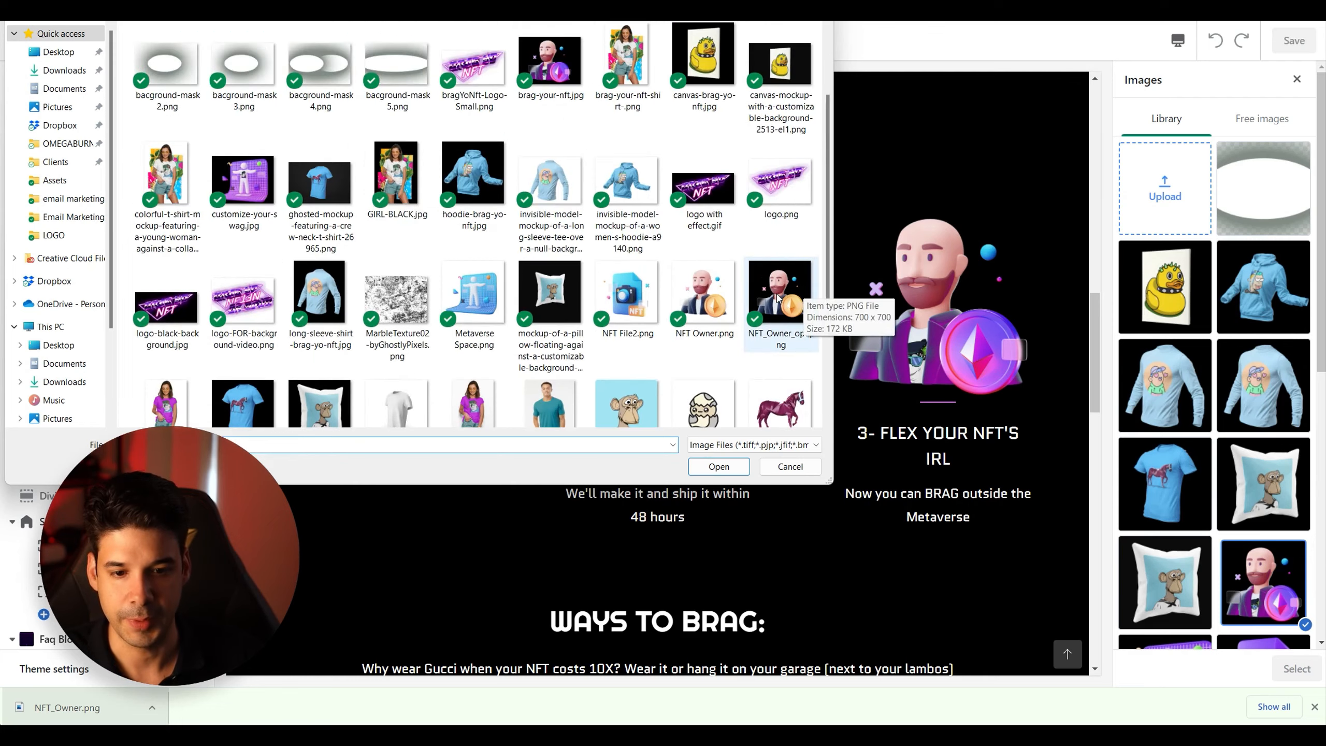
pyautogui.click(796, 303)
pyautogui.click(719, 466)
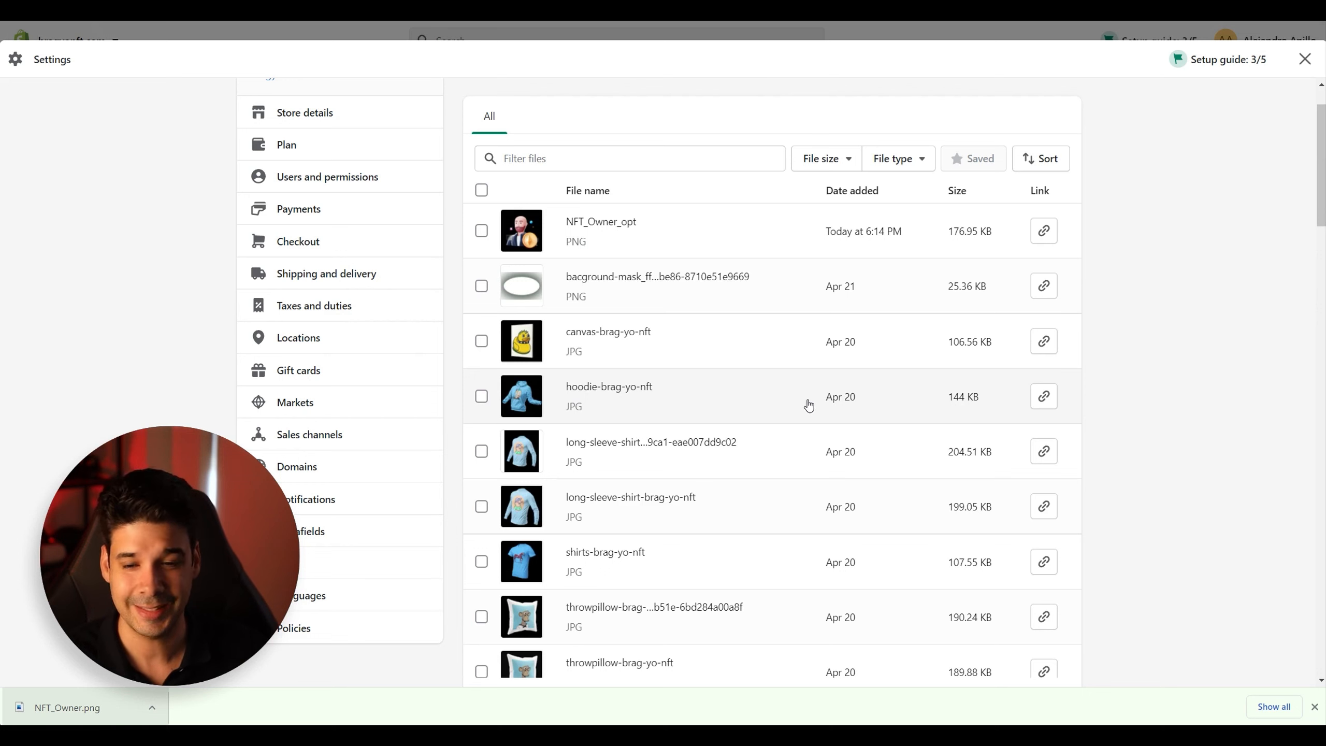
# In the store's files, give the hoodie-brag-yo-nft image the ALT text "NFT Custom Hoodie" and save it
pyautogui.scroll(-1, 779, 286)
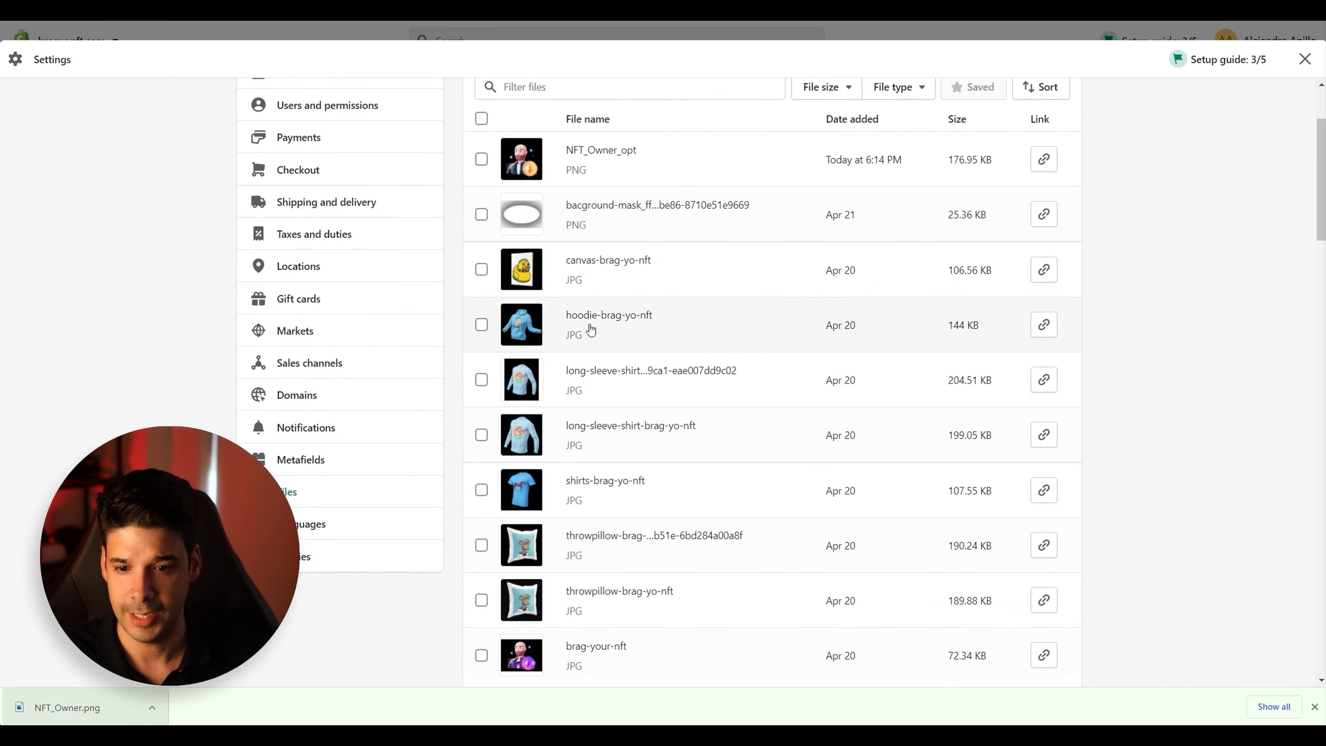
pyautogui.click(622, 326)
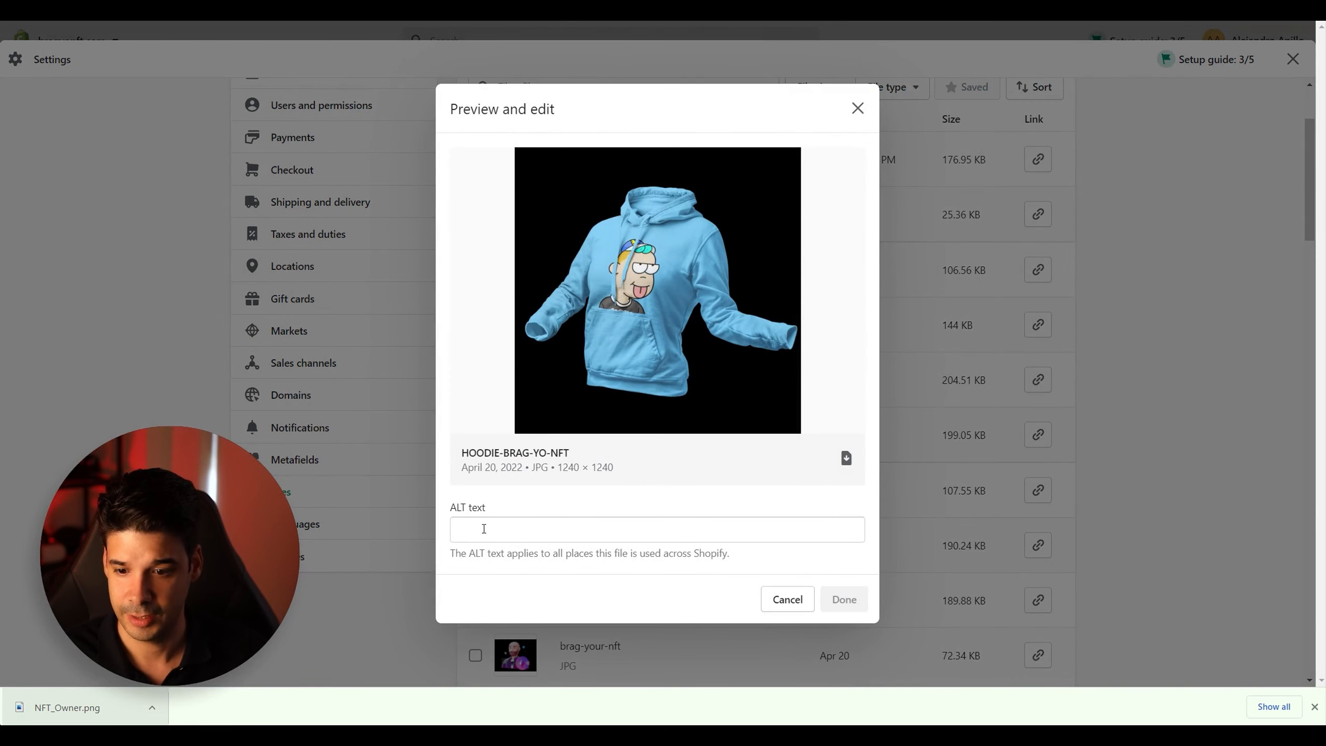
pyautogui.click(486, 525)
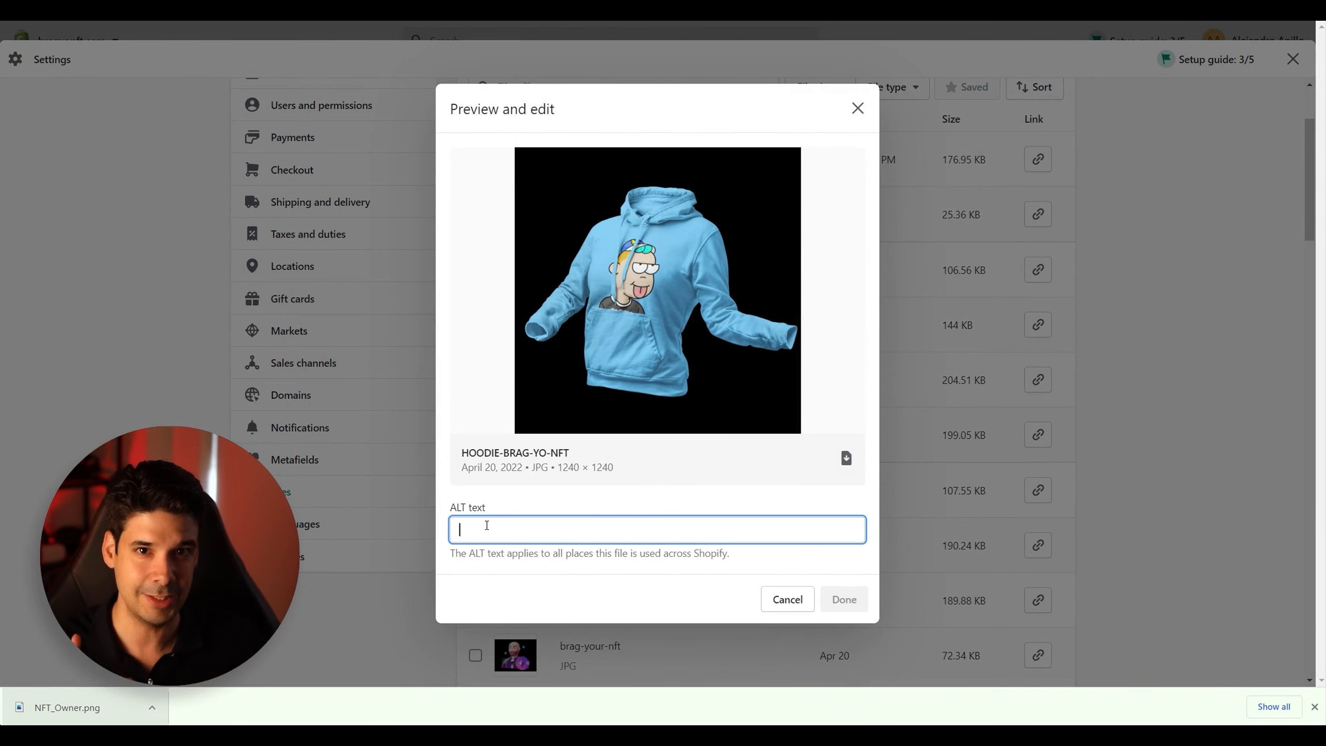
pyautogui.write('NFT Custom Hoodie')
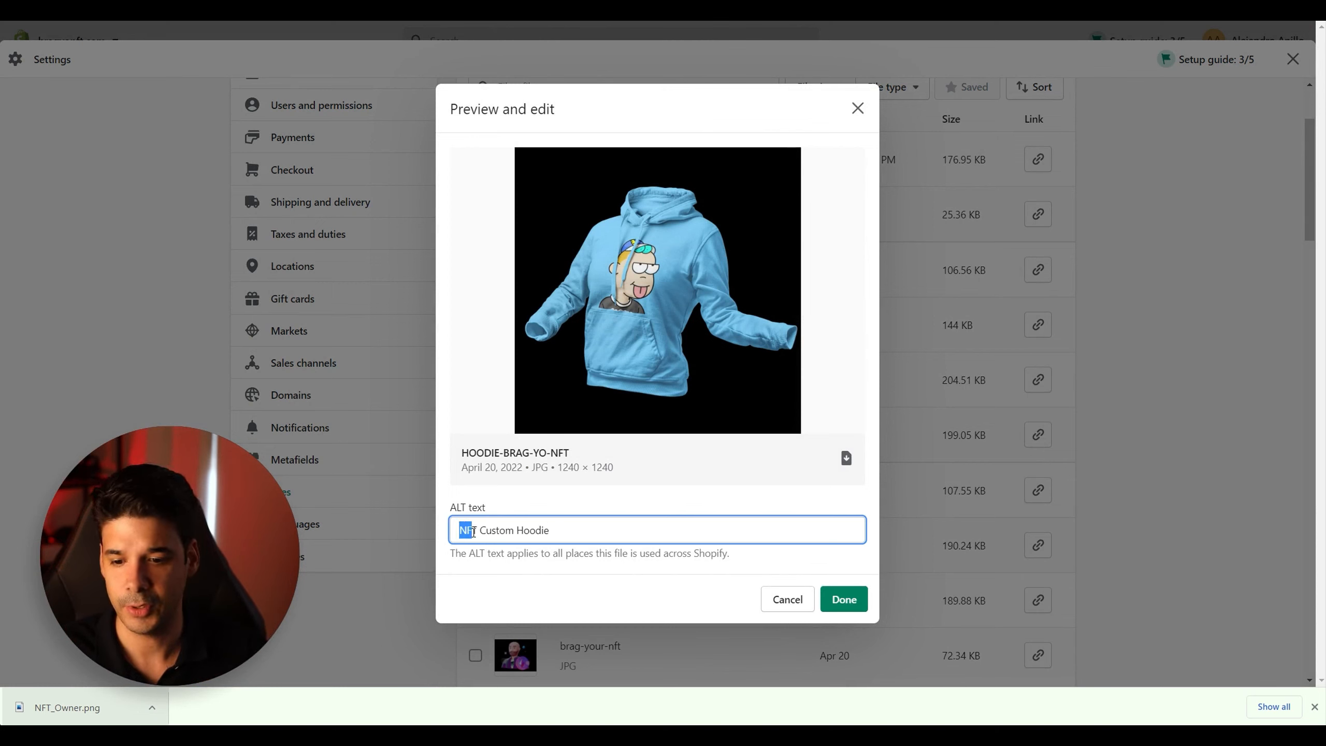
pyautogui.moveTo(473, 531); pyautogui.dragTo(542, 534)
pyautogui.click(566, 531)
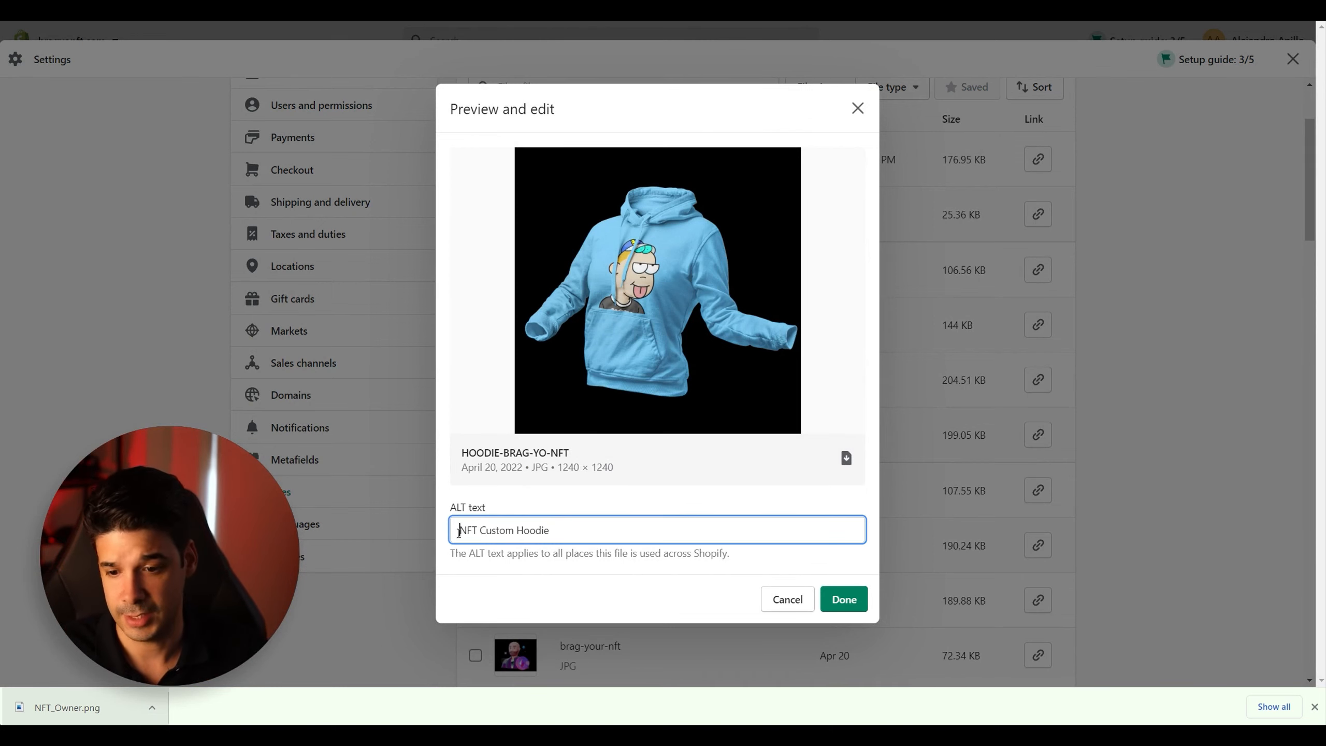
pyautogui.moveTo(459, 532); pyautogui.dragTo(554, 533)
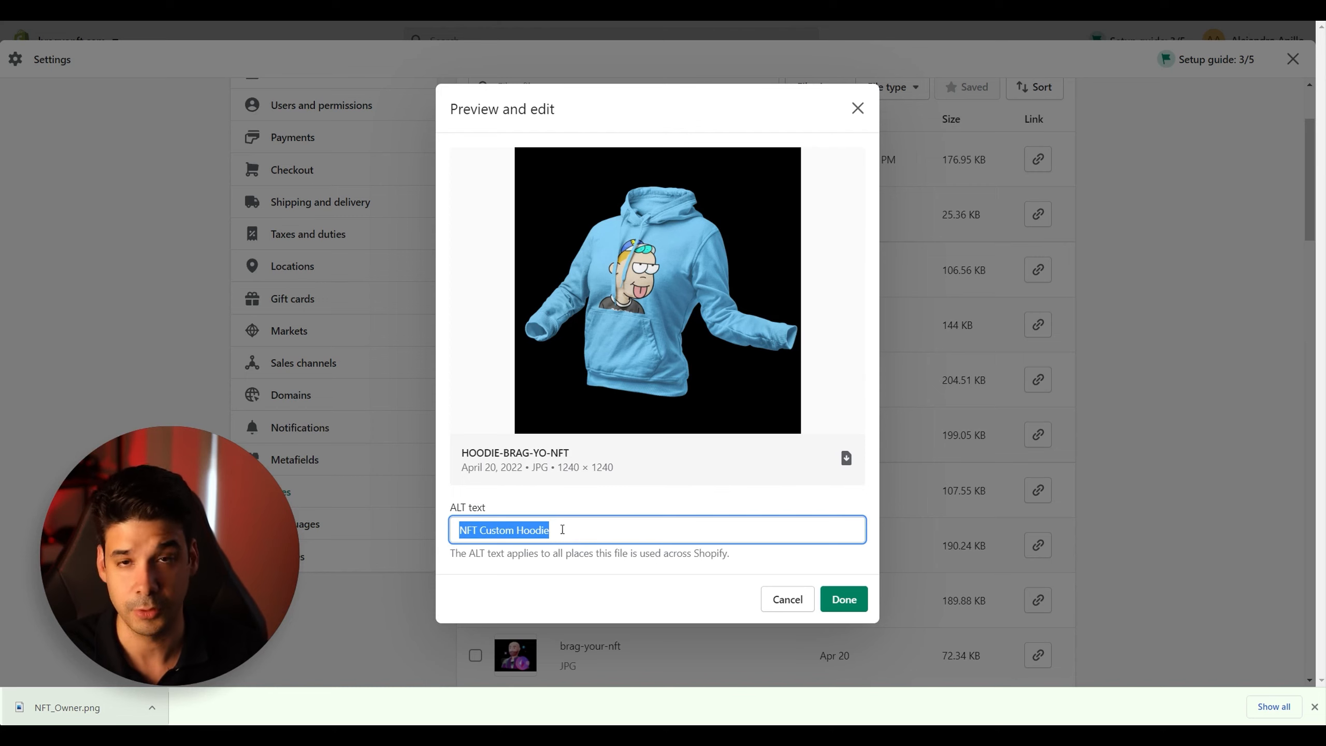
pyautogui.click(522, 531)
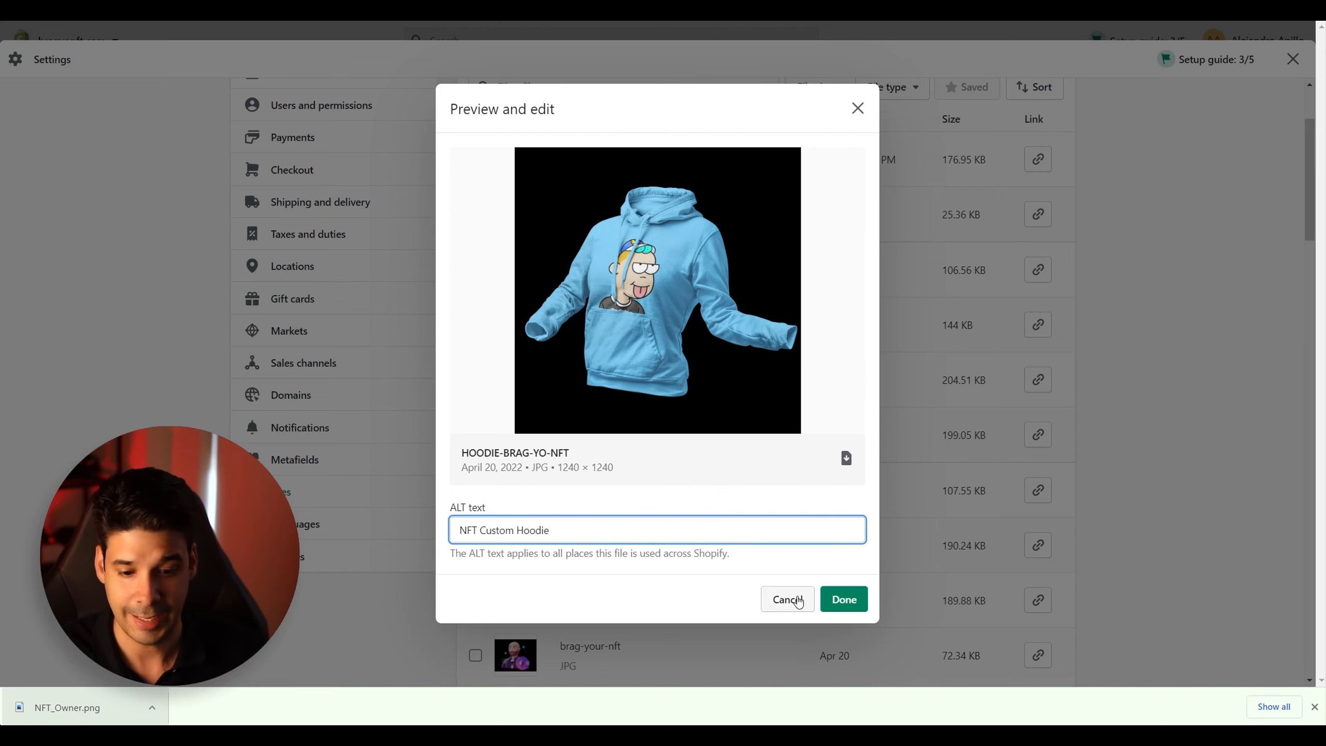
pyautogui.click(844, 600)
pyautogui.scroll(-3, 642, 365)
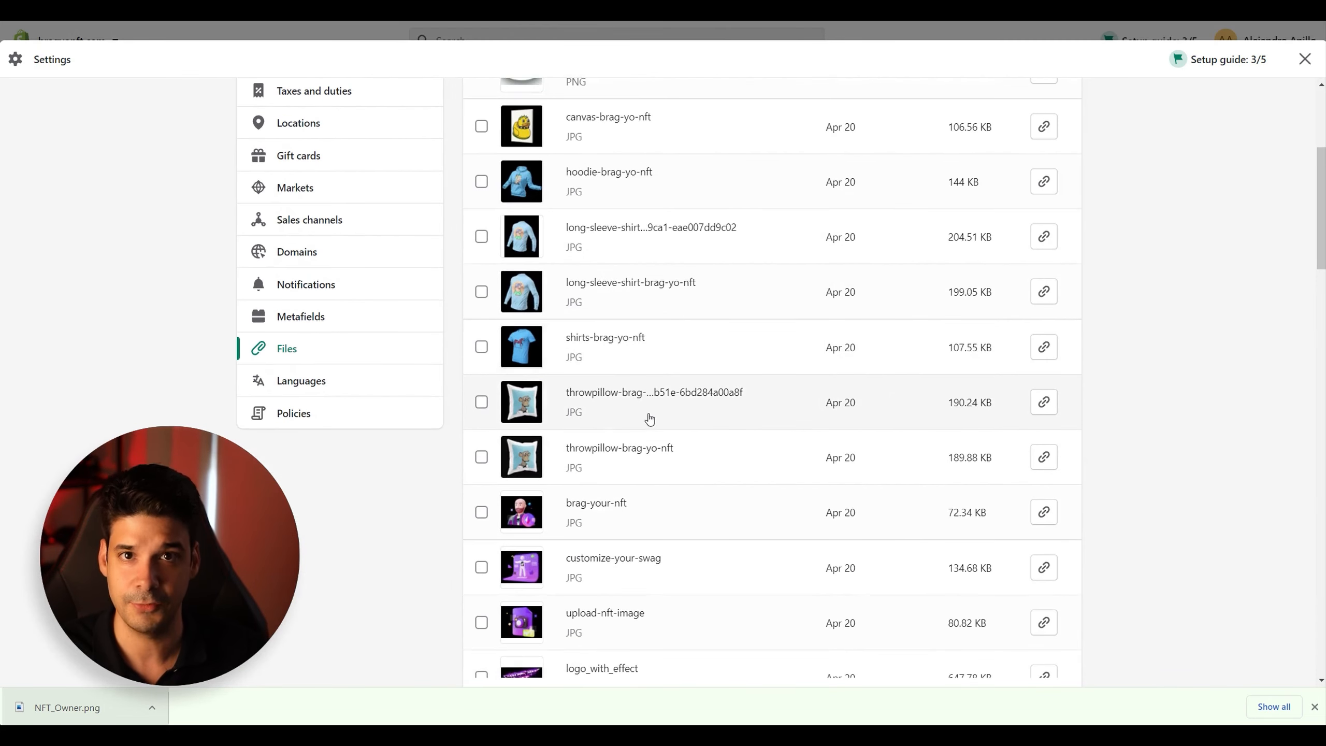